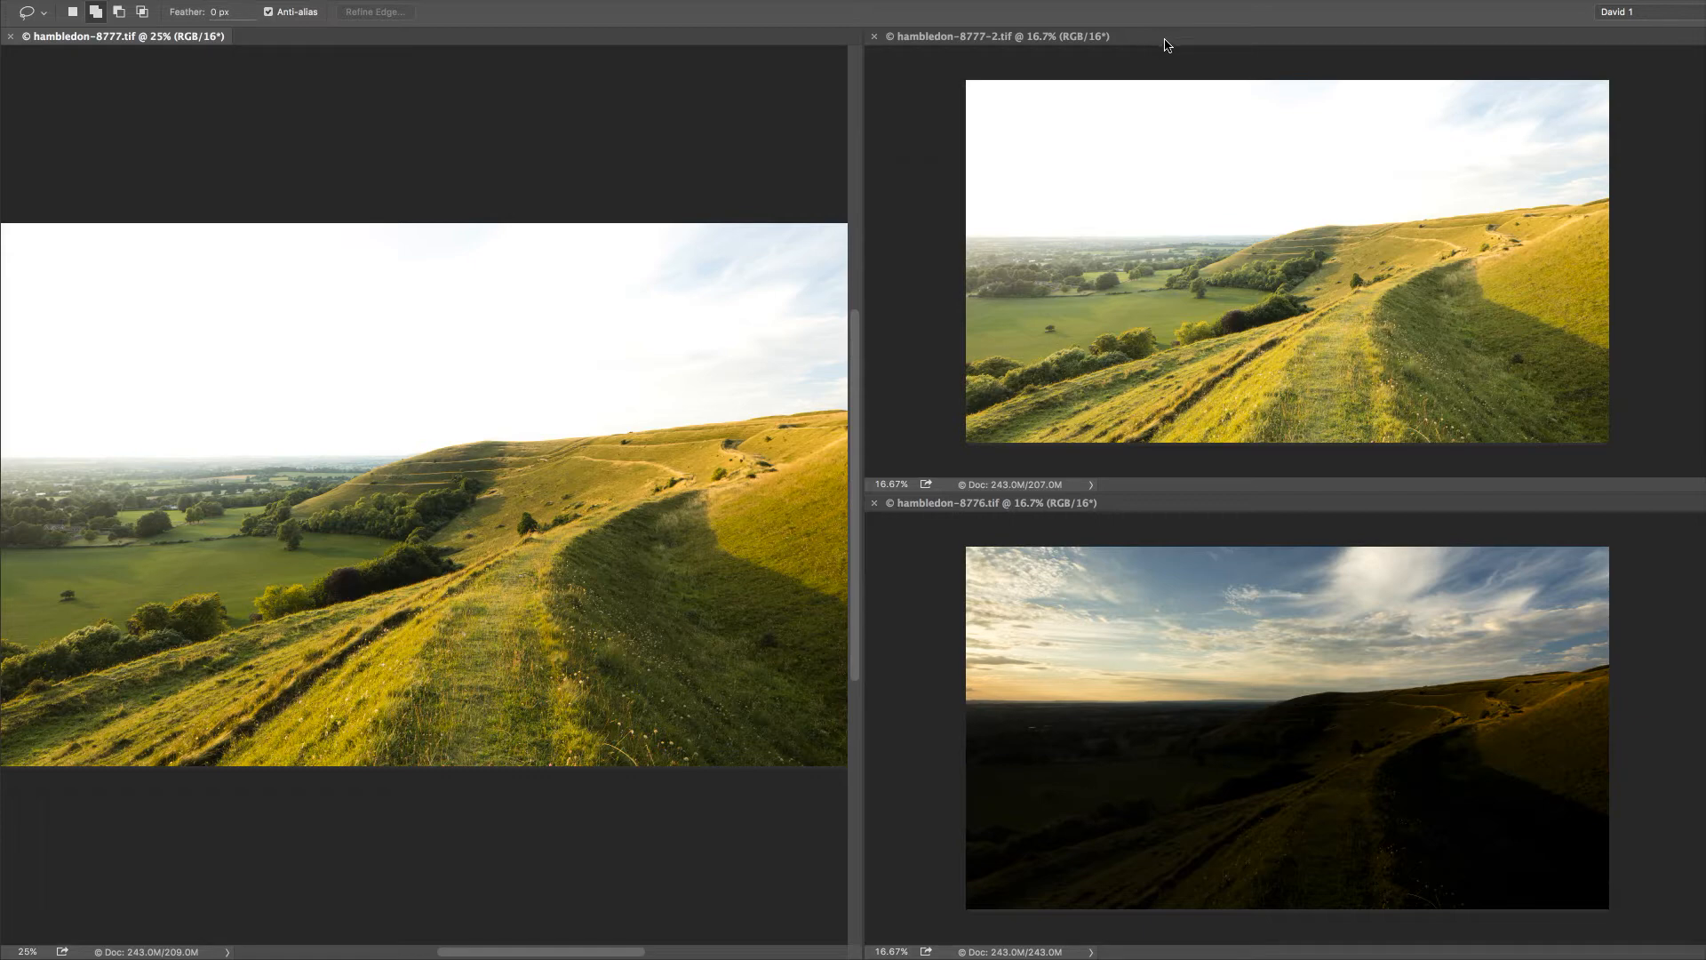
Copy the whole hambledon-8777-2.tif image, close that file, and paste it as a new layer in hambledon-8777.tif.
{"action": "left_click", "coordinate": [1005, 52]}
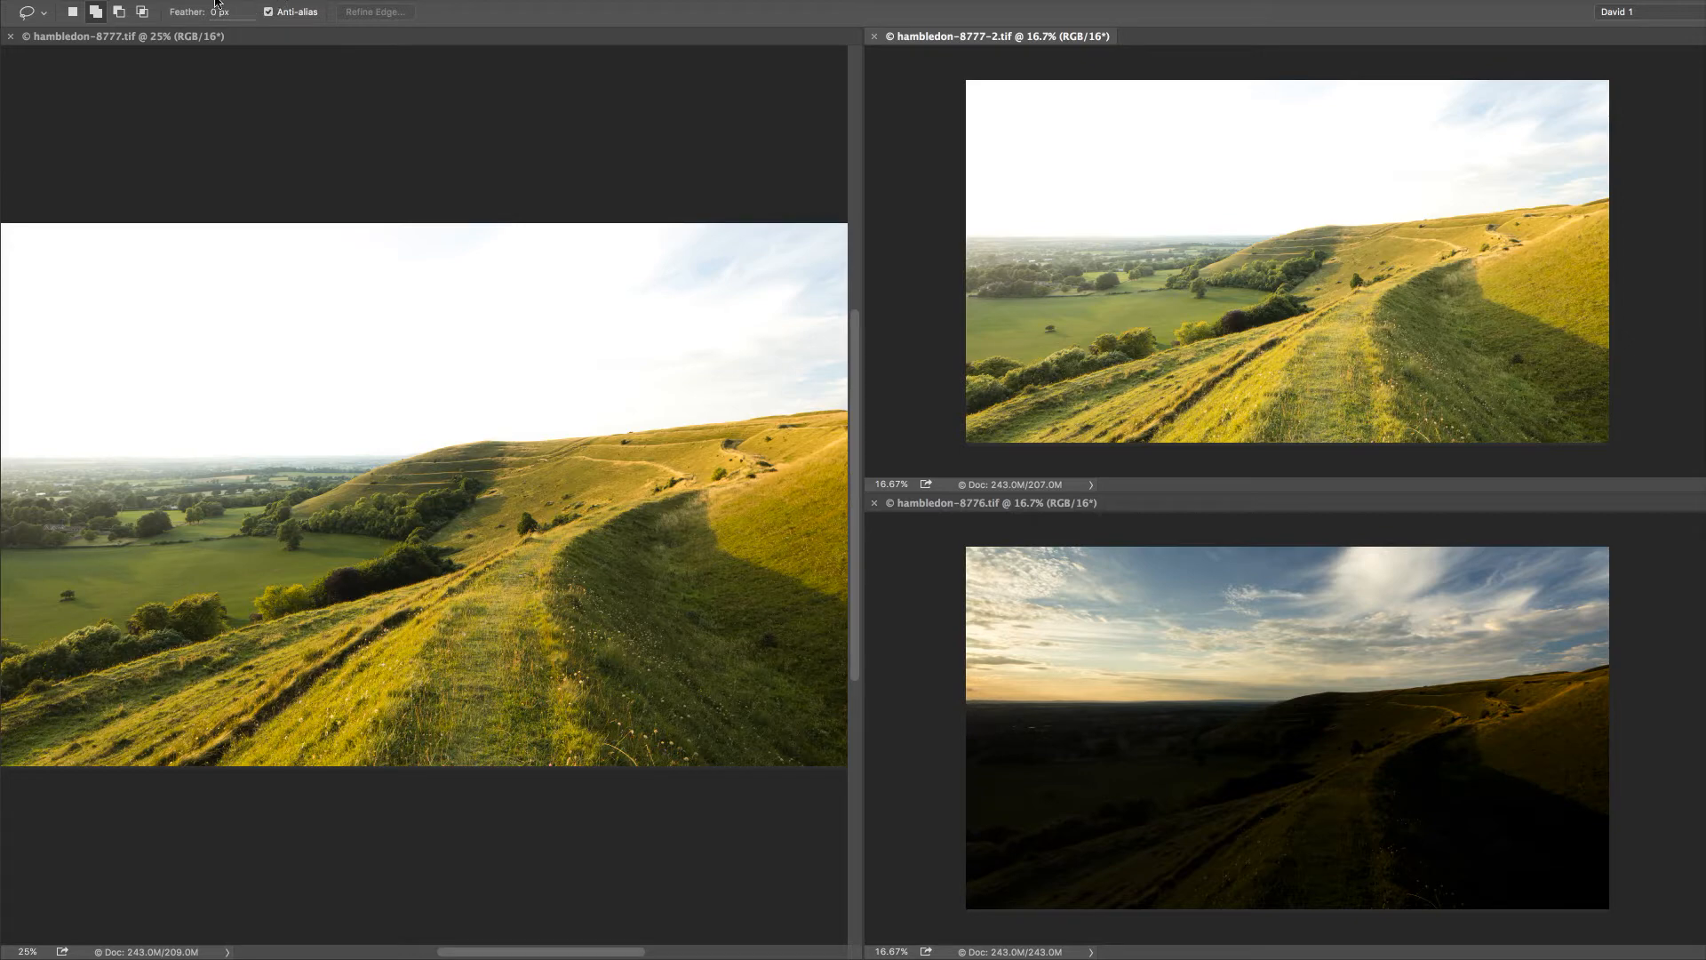
{"action": "left_click", "coordinate": [0, 0]}
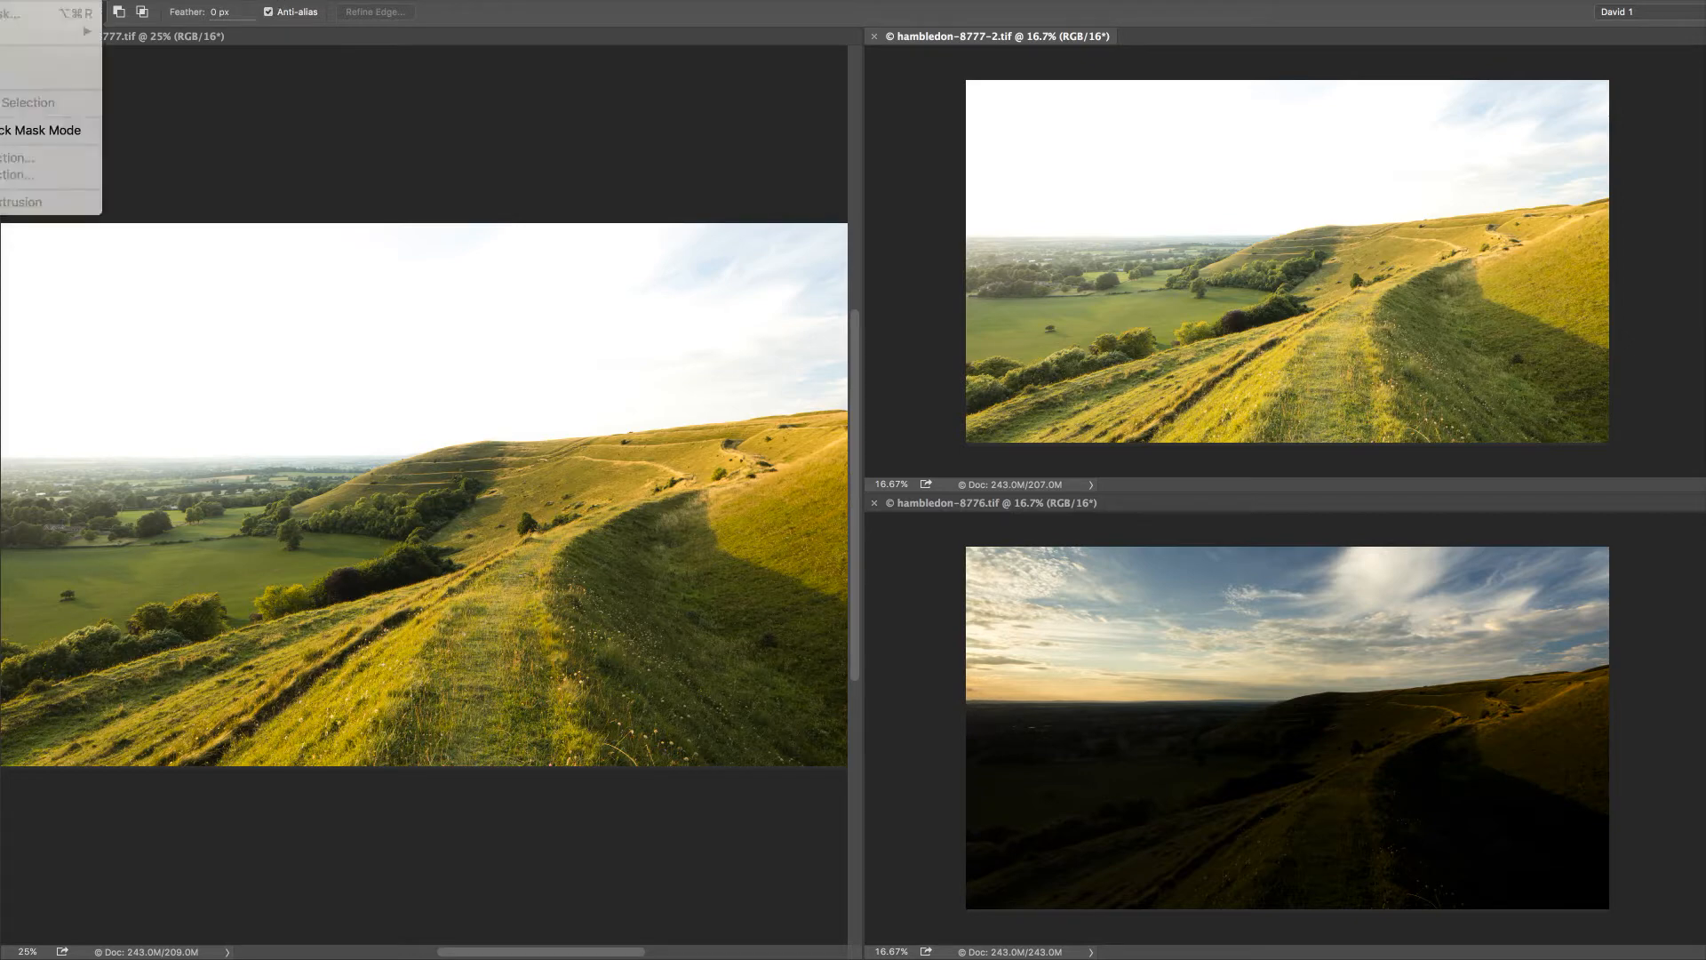
{"action": "left_click", "coordinate": [0, 0]}
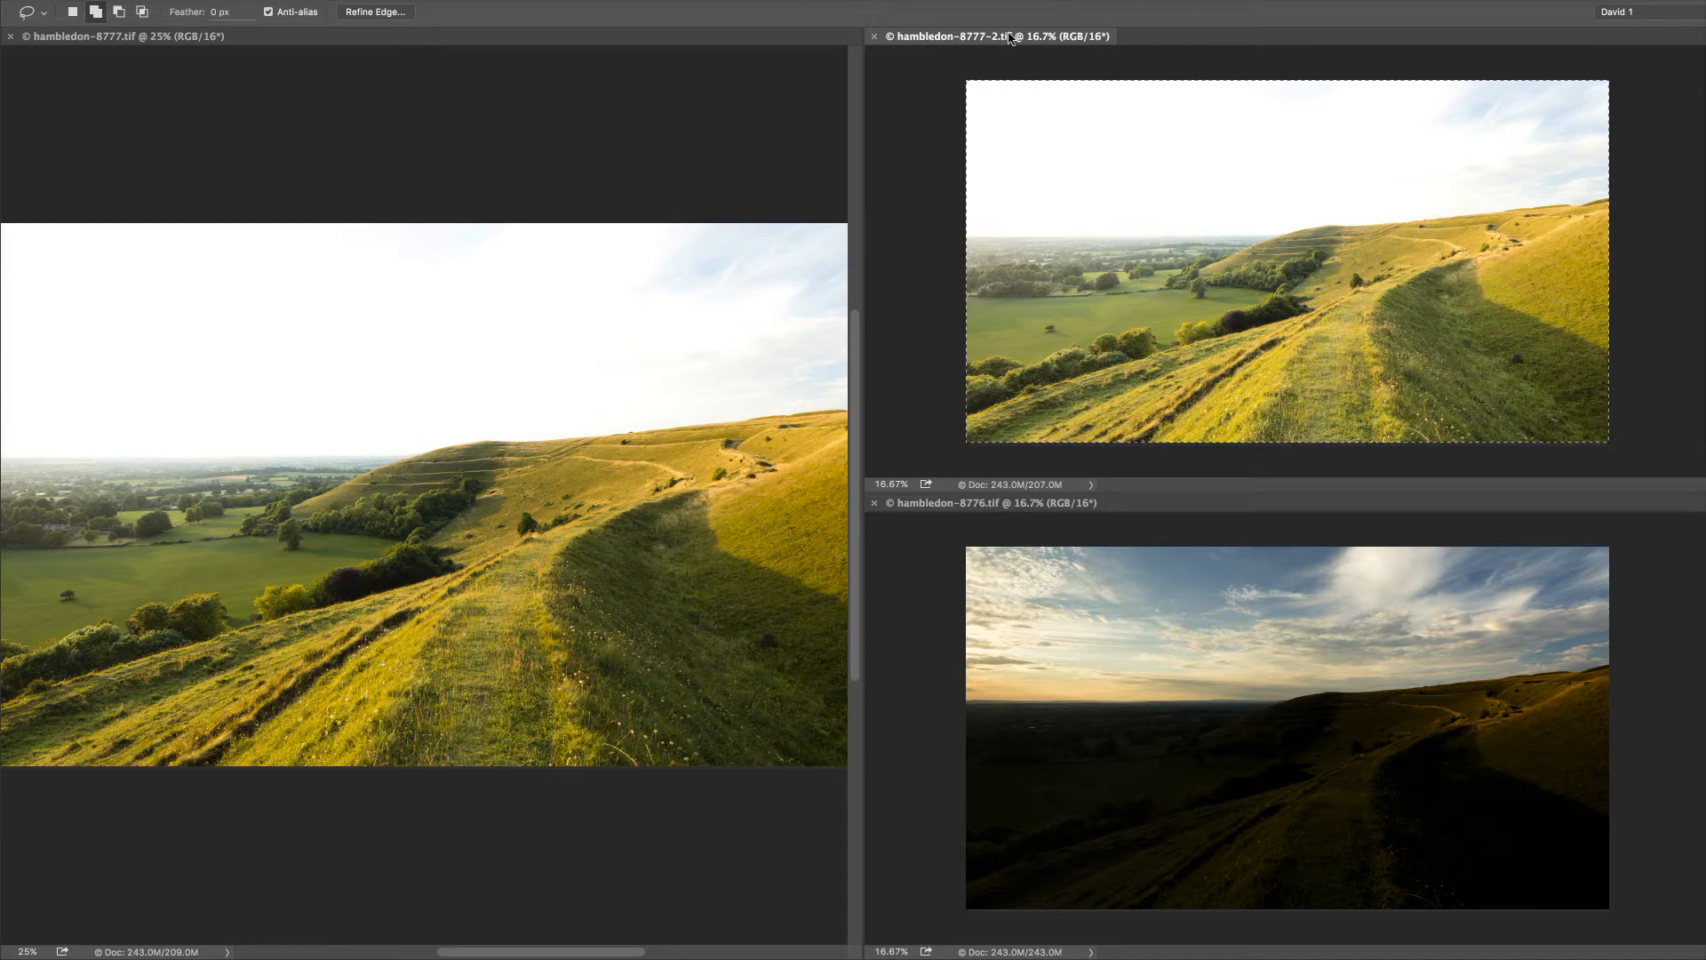
{"action": "left_click", "coordinate": [874, 36]}
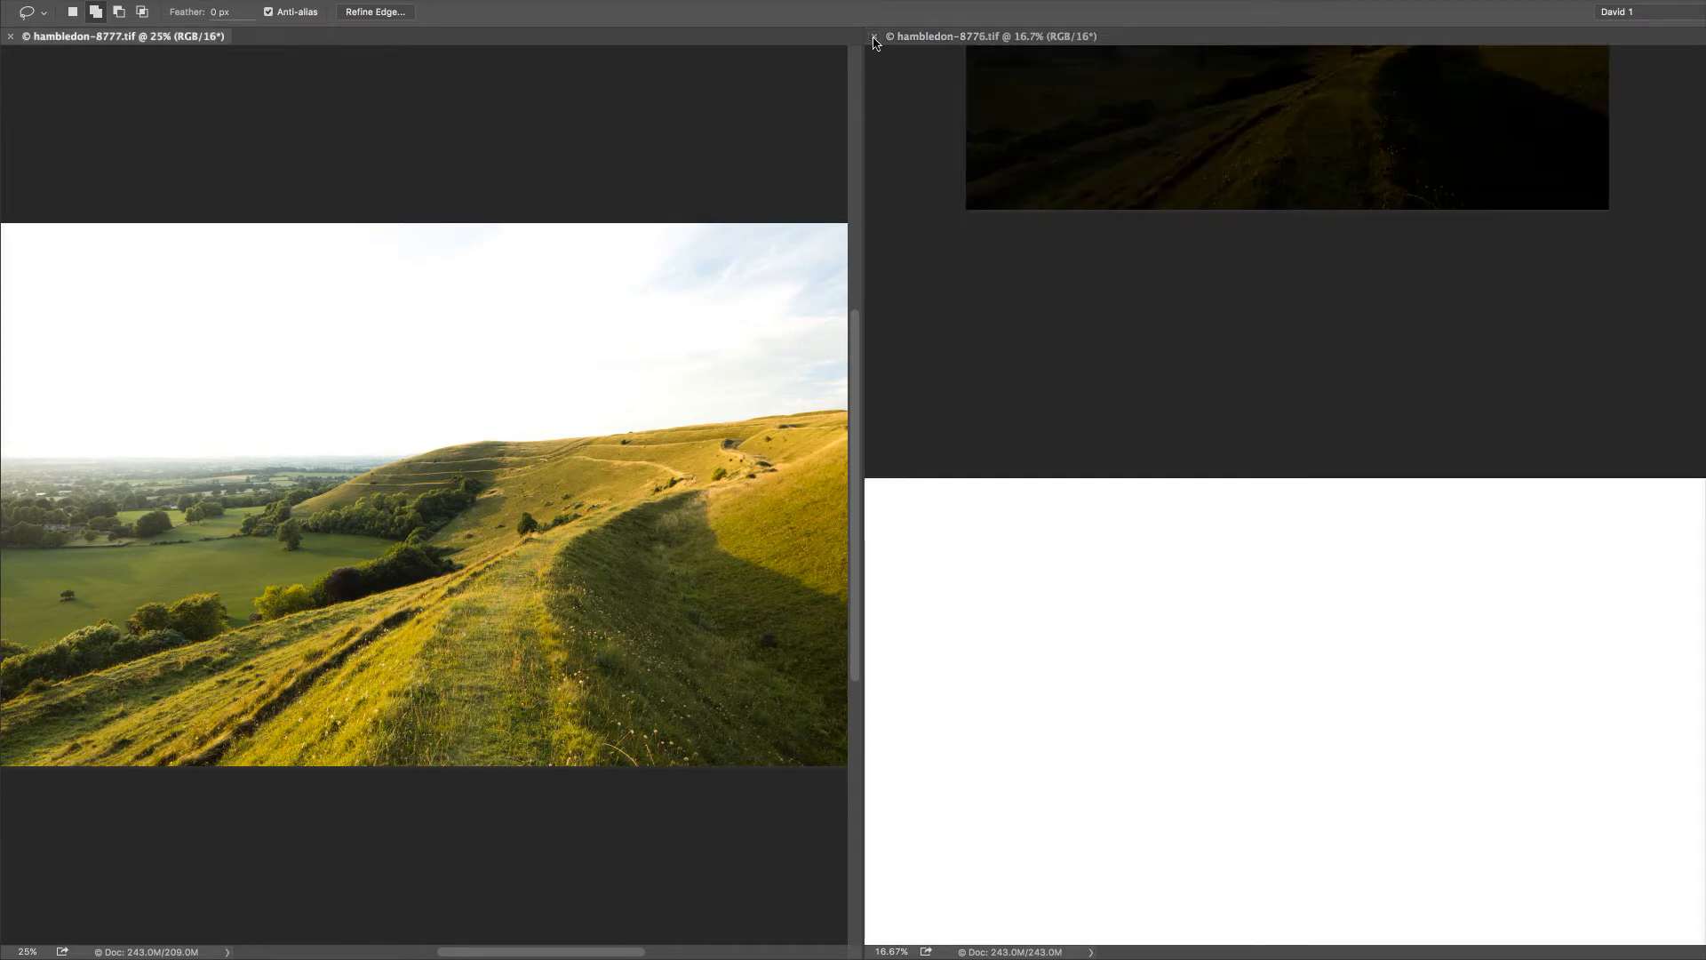
{"action": "left_click", "coordinate": [71, 38]}
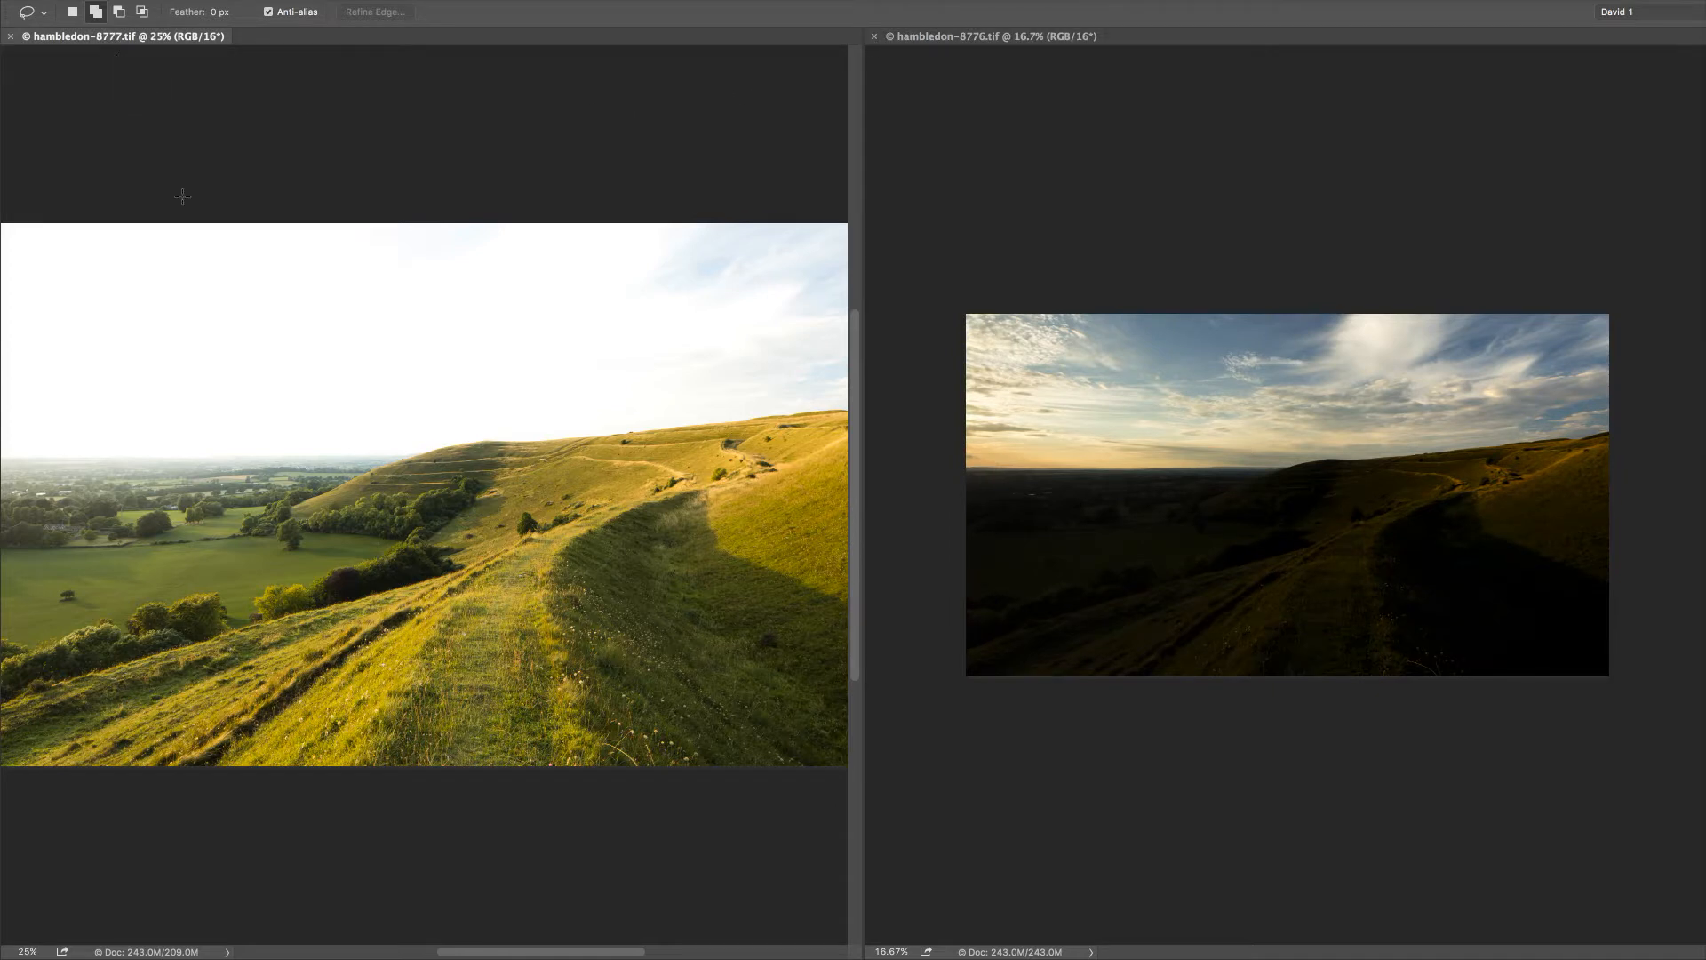
{"action": "key", "text": "ctrl+v"}
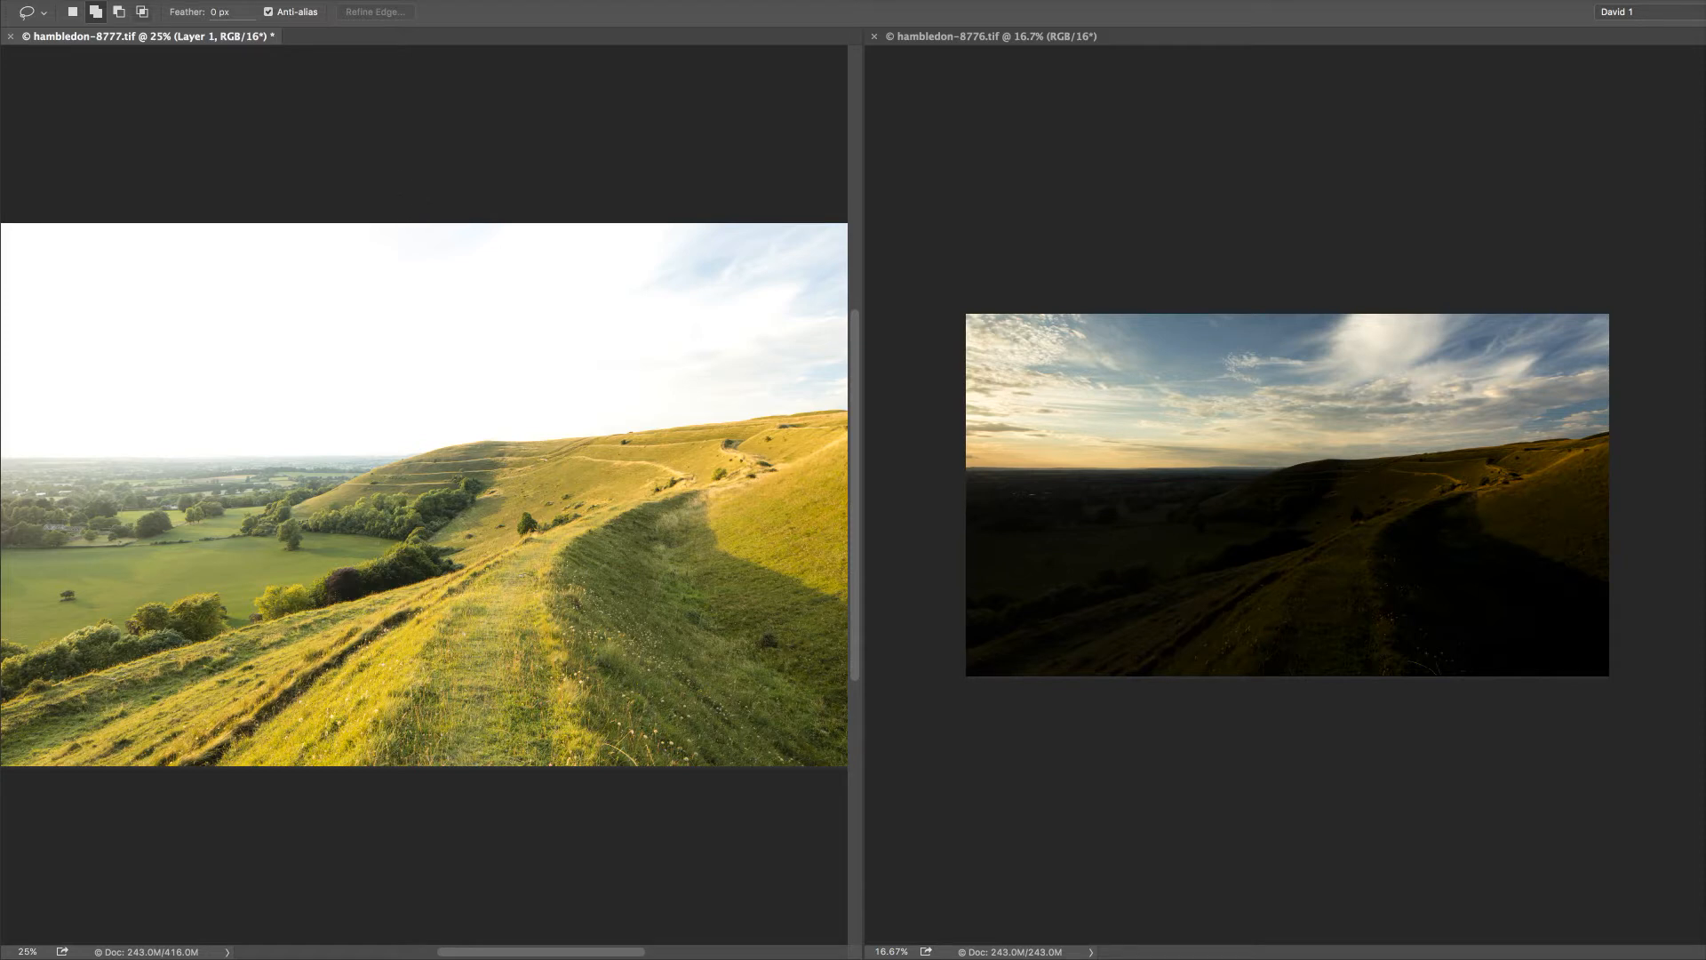
Add a Hide All layer mask to the pasted layer and bring the layer list on screen, clear of the main image.
{"action": "left_click", "coordinate": [0, 0]}
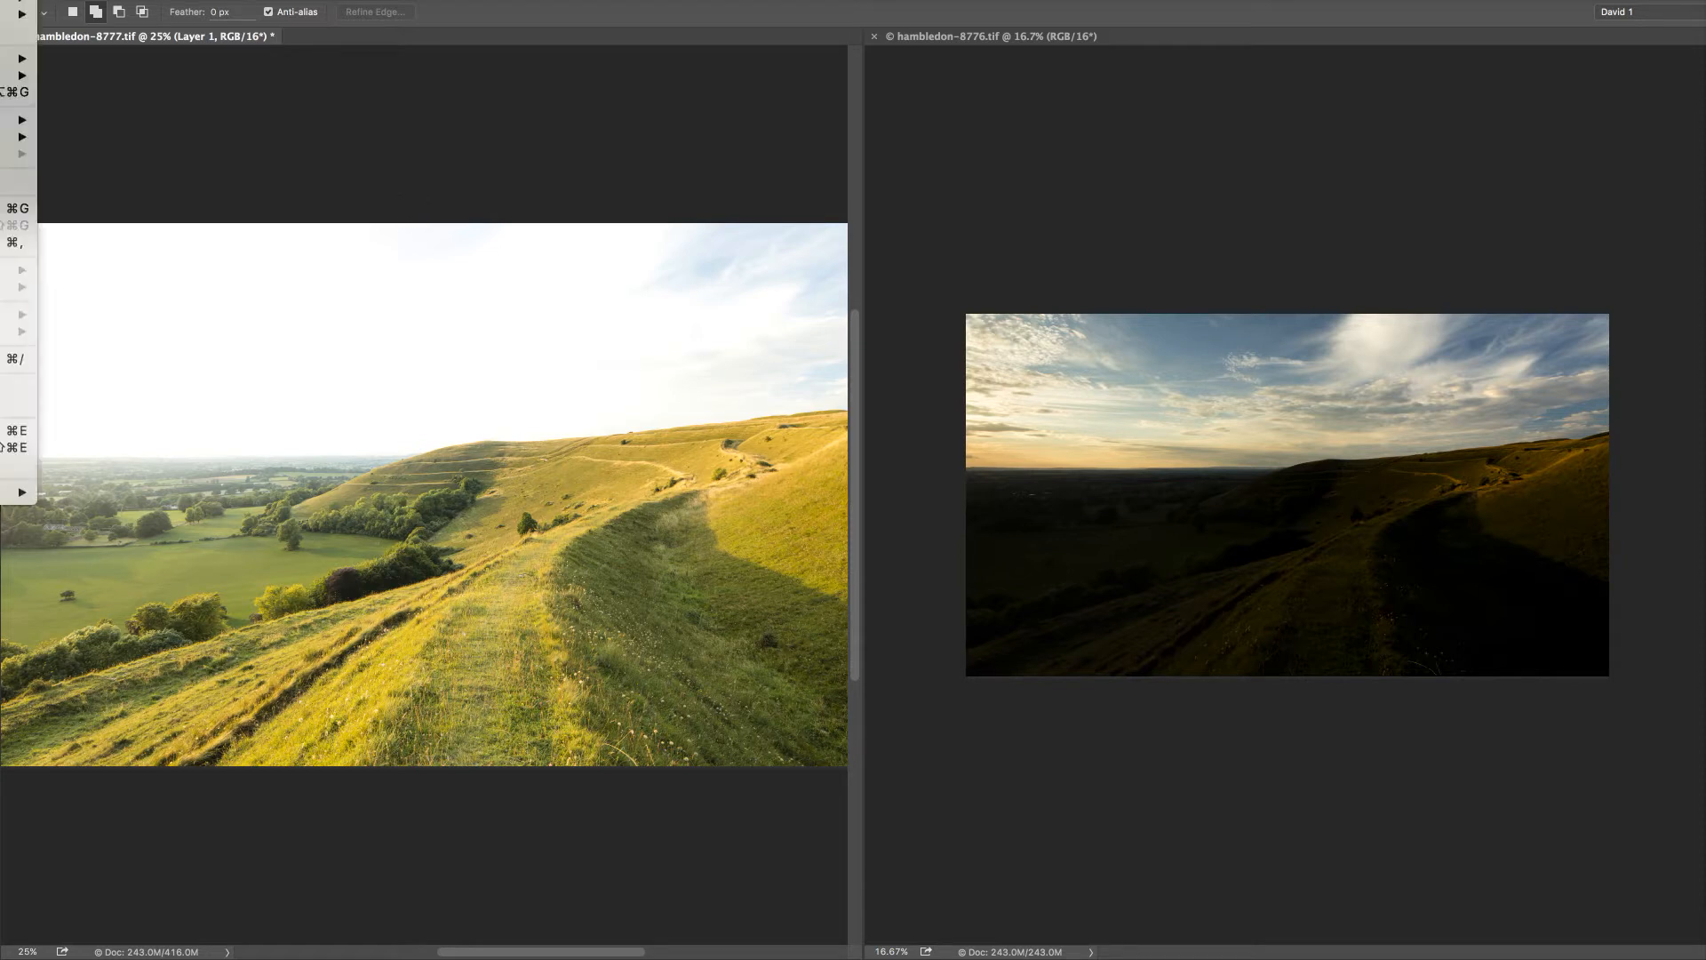
{"action": "mouse_move", "coordinate": [17, 57]}
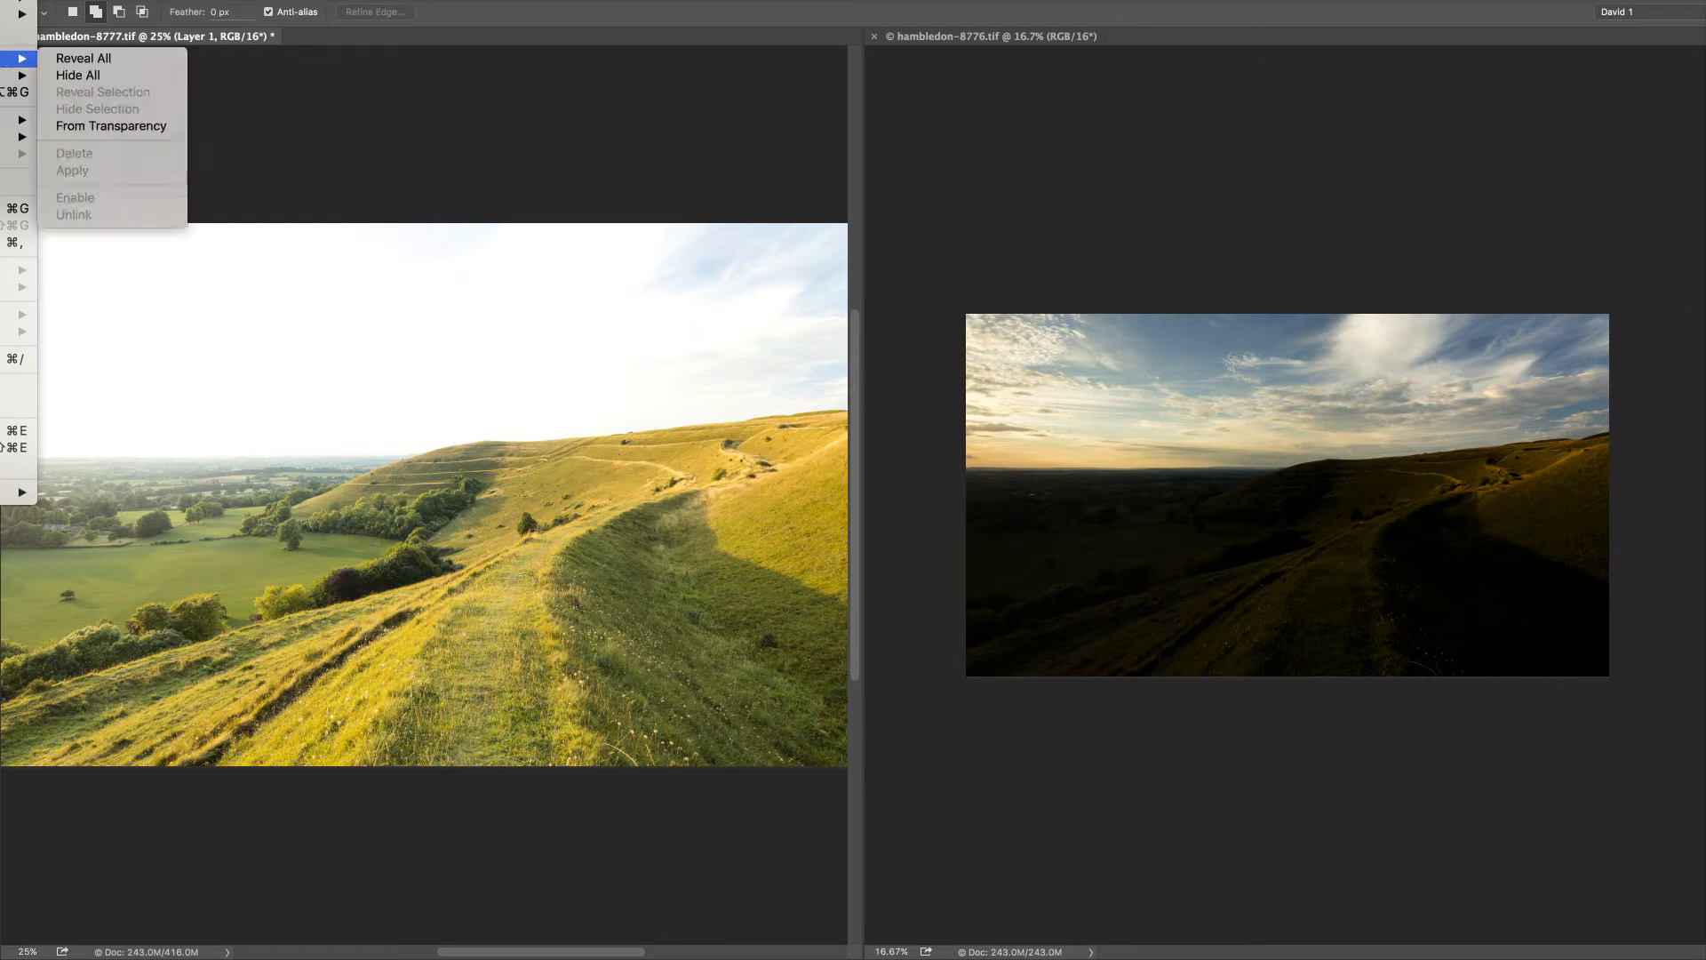
{"action": "left_click", "coordinate": [82, 77]}
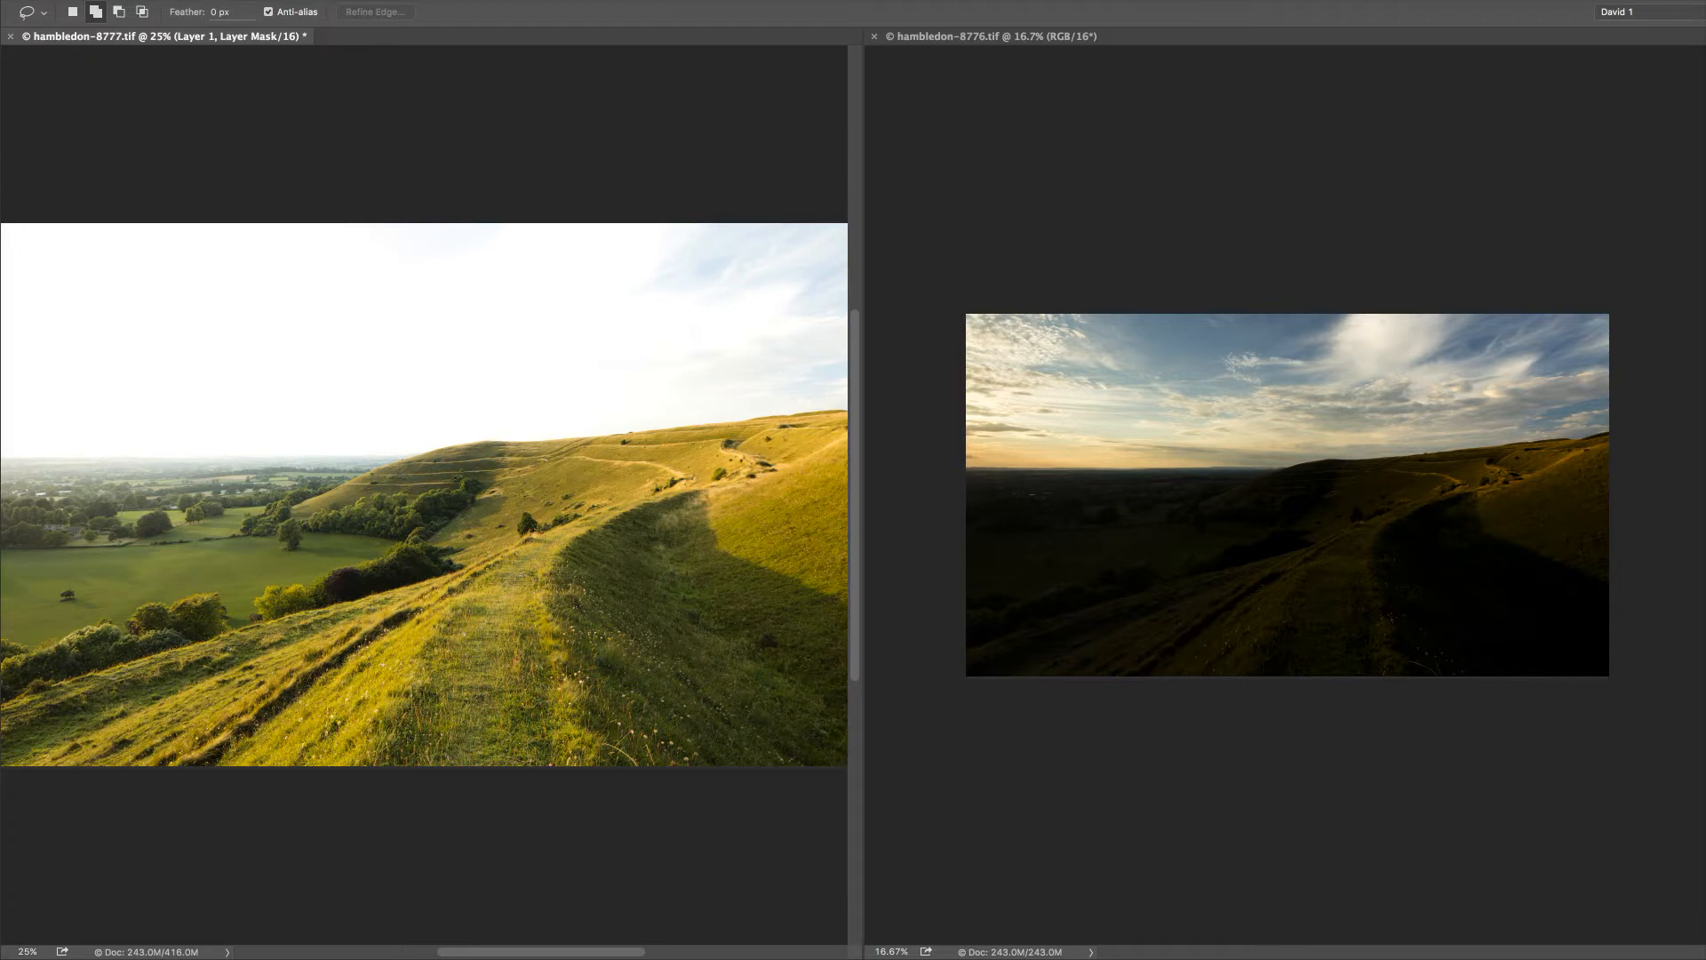
{"action": "left_click_drag", "start_coordinate": [1703, 116], "coordinate": [1184, 141]}
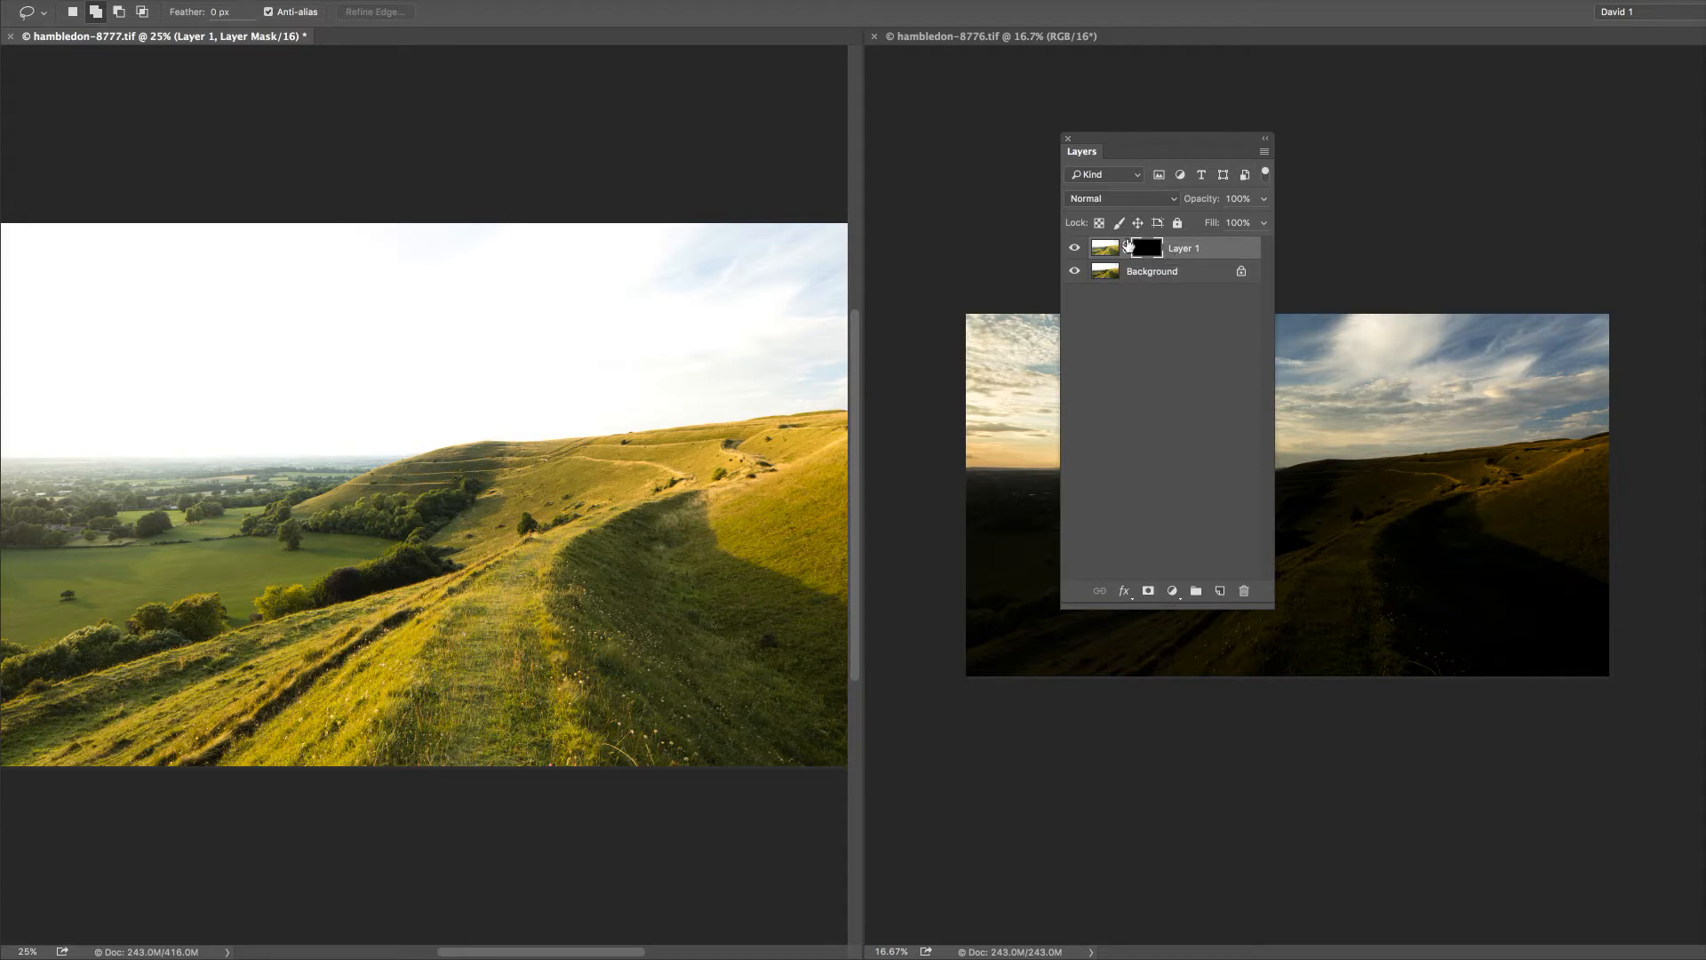
{"action": "left_click_drag", "start_coordinate": [1128, 145], "coordinate": [1522, 104]}
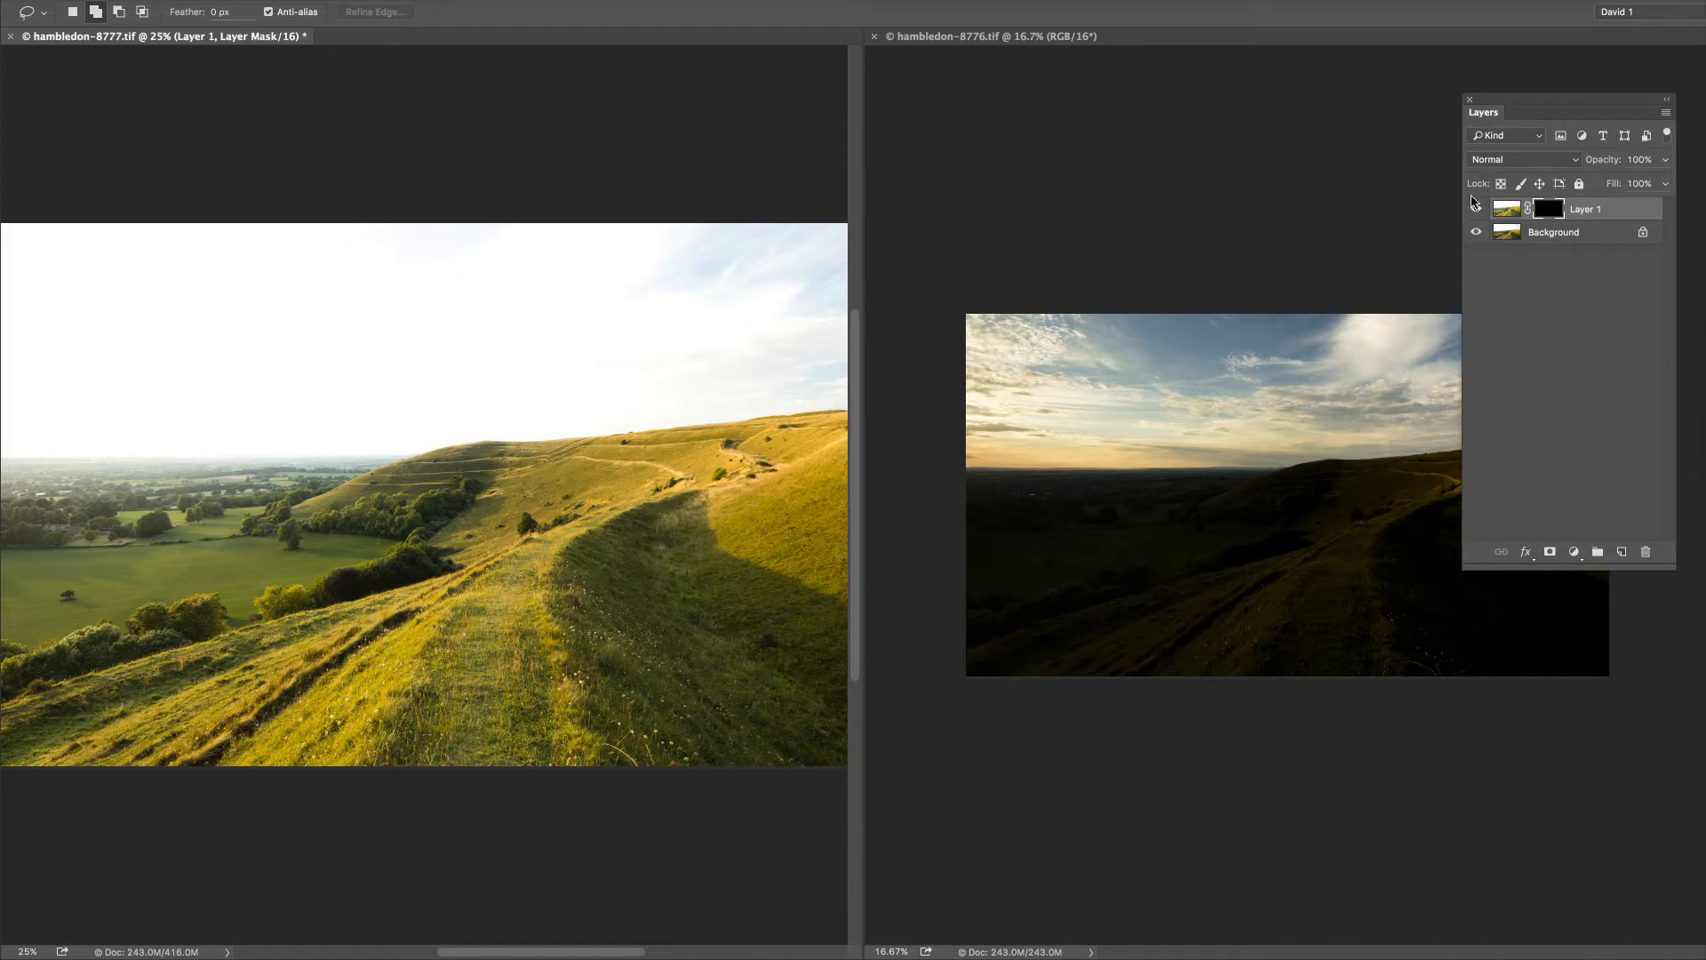
Copy the whole dark-exposure image hambledon-8776.tif, close that file, and paste it as the top layer of hambledon-8777.tif.
{"action": "left_click", "coordinate": [998, 40]}
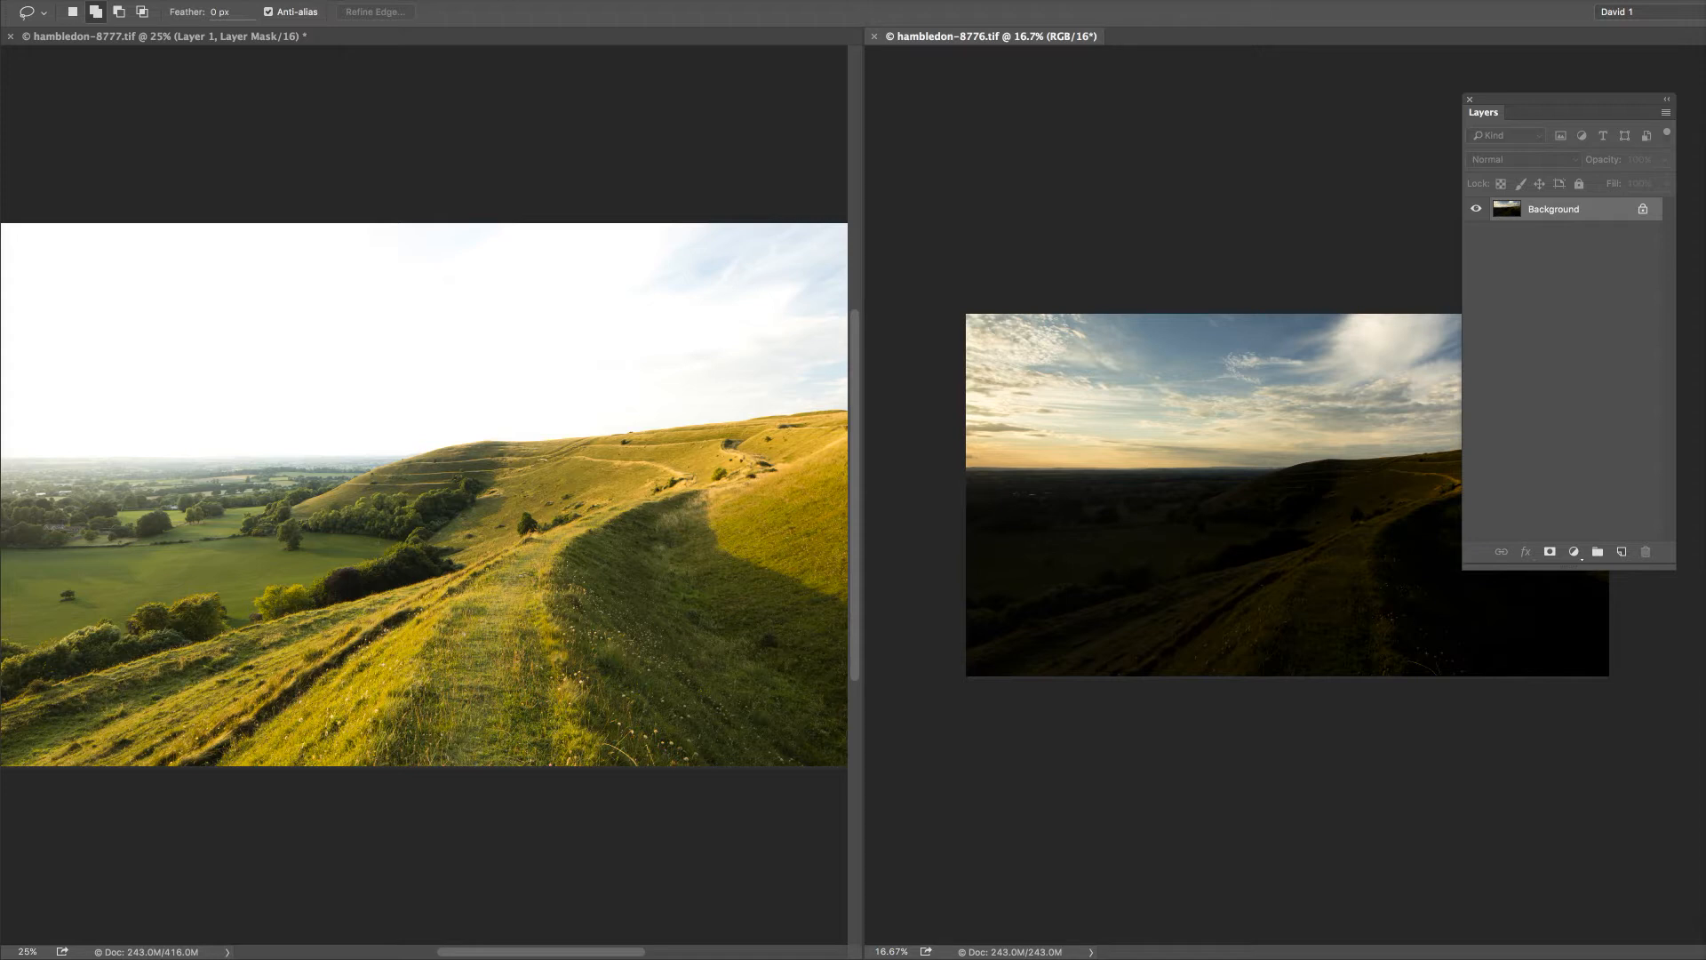
{"action": "left_click", "coordinate": [0, 0]}
{"action": "left_click", "coordinate": [0, 0]}
{"action": "left_click", "coordinate": [872, 38]}
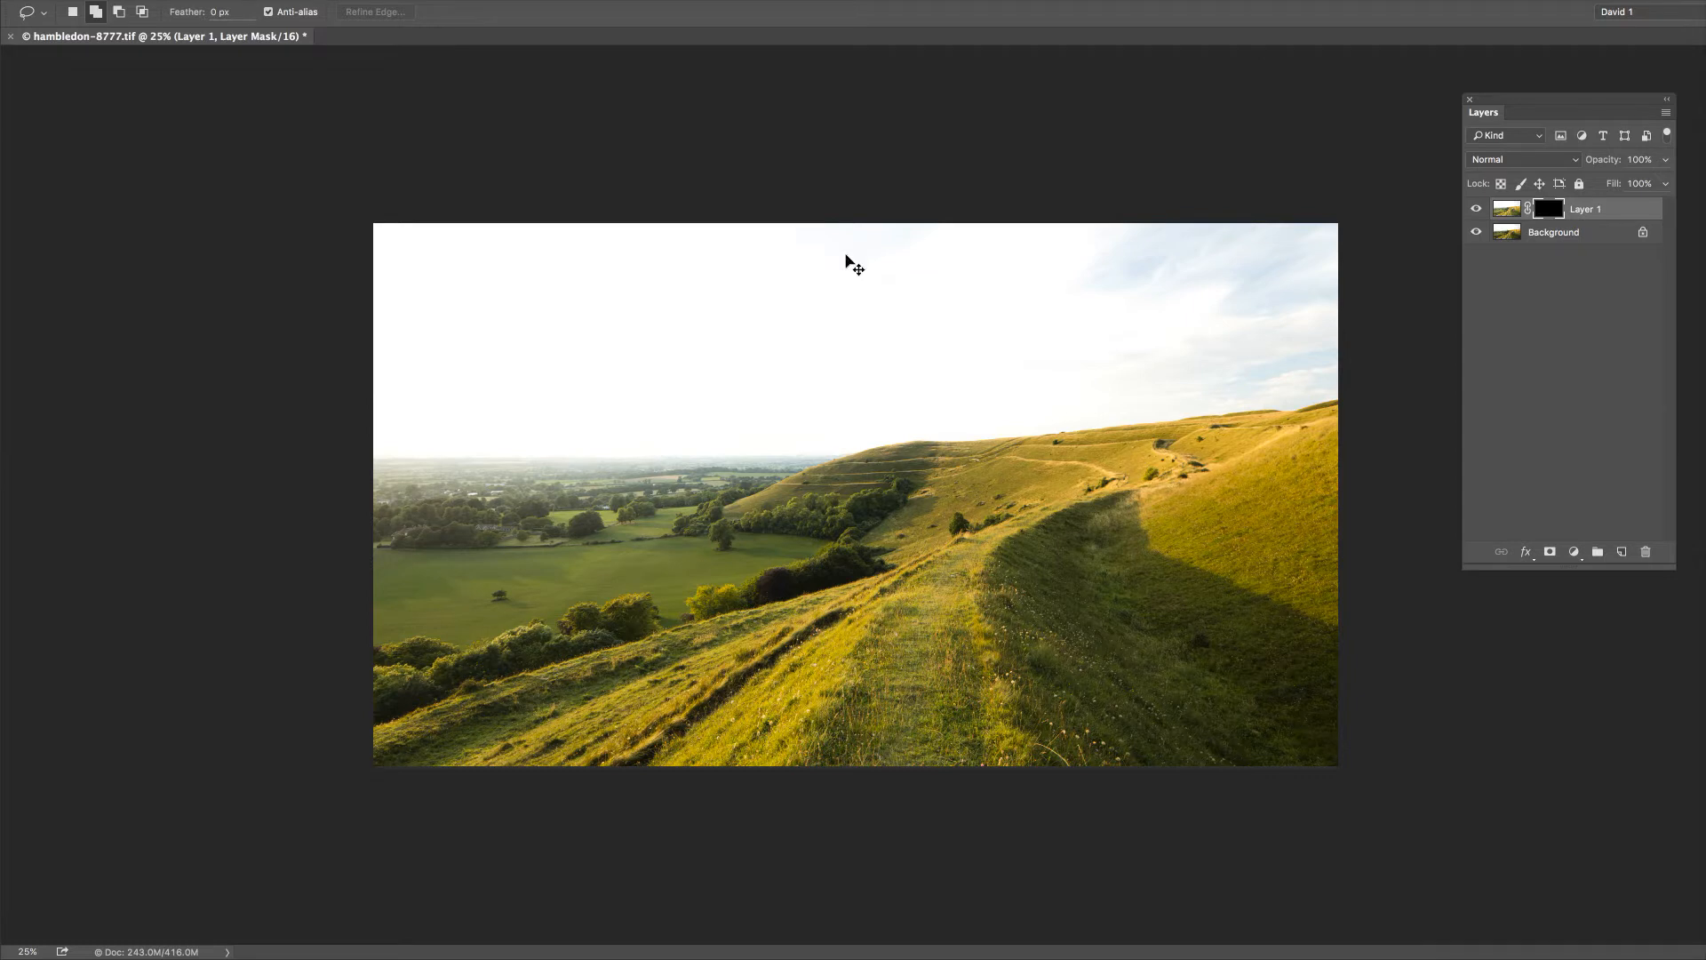
{"action": "key", "text": "ctrl+v"}
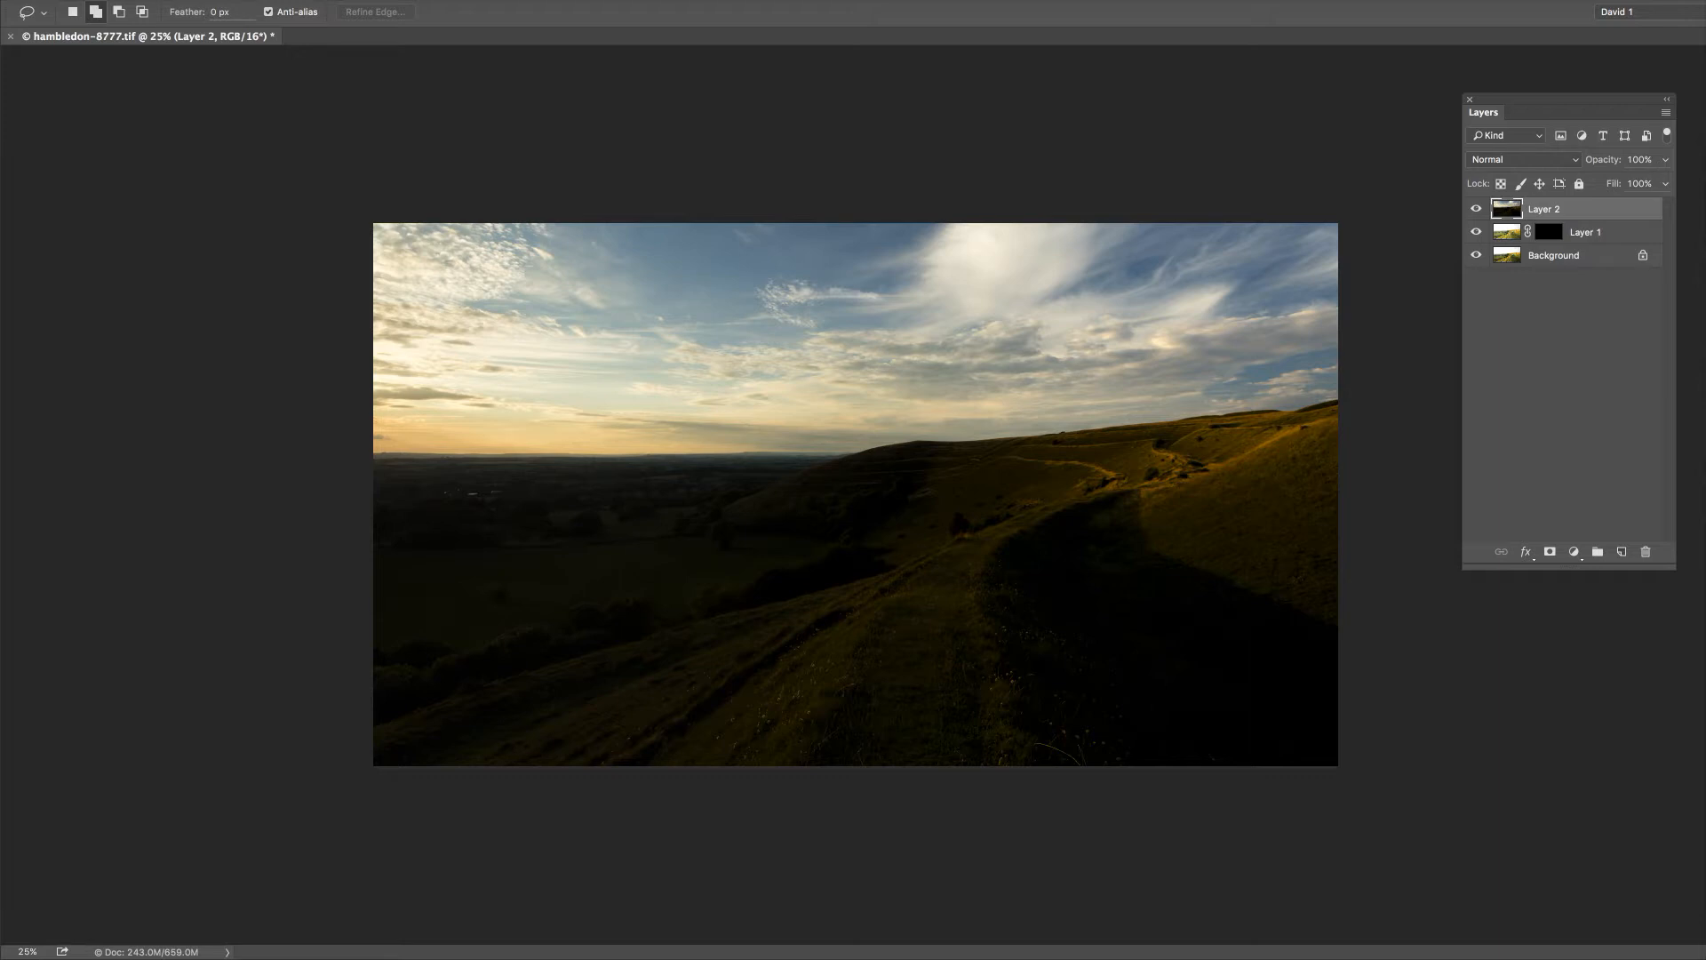
Bring the toolbox on screen and lasso the entire sky, tracing just below the horizon and hillside across the full image width.
{"action": "mouse_move", "coordinate": [1635, 145]}
{"action": "left_mouse_down"}
{"action": "mouse_move", "coordinate": [1410, 144]}
{"action": "mouse_move", "coordinate": [1378, 111]}
{"action": "mouse_move", "coordinate": [1058, 172]}
{"action": "mouse_move", "coordinate": [230, 157]}
{"action": "mouse_move", "coordinate": [54, 78]}
{"action": "left_mouse_up"}
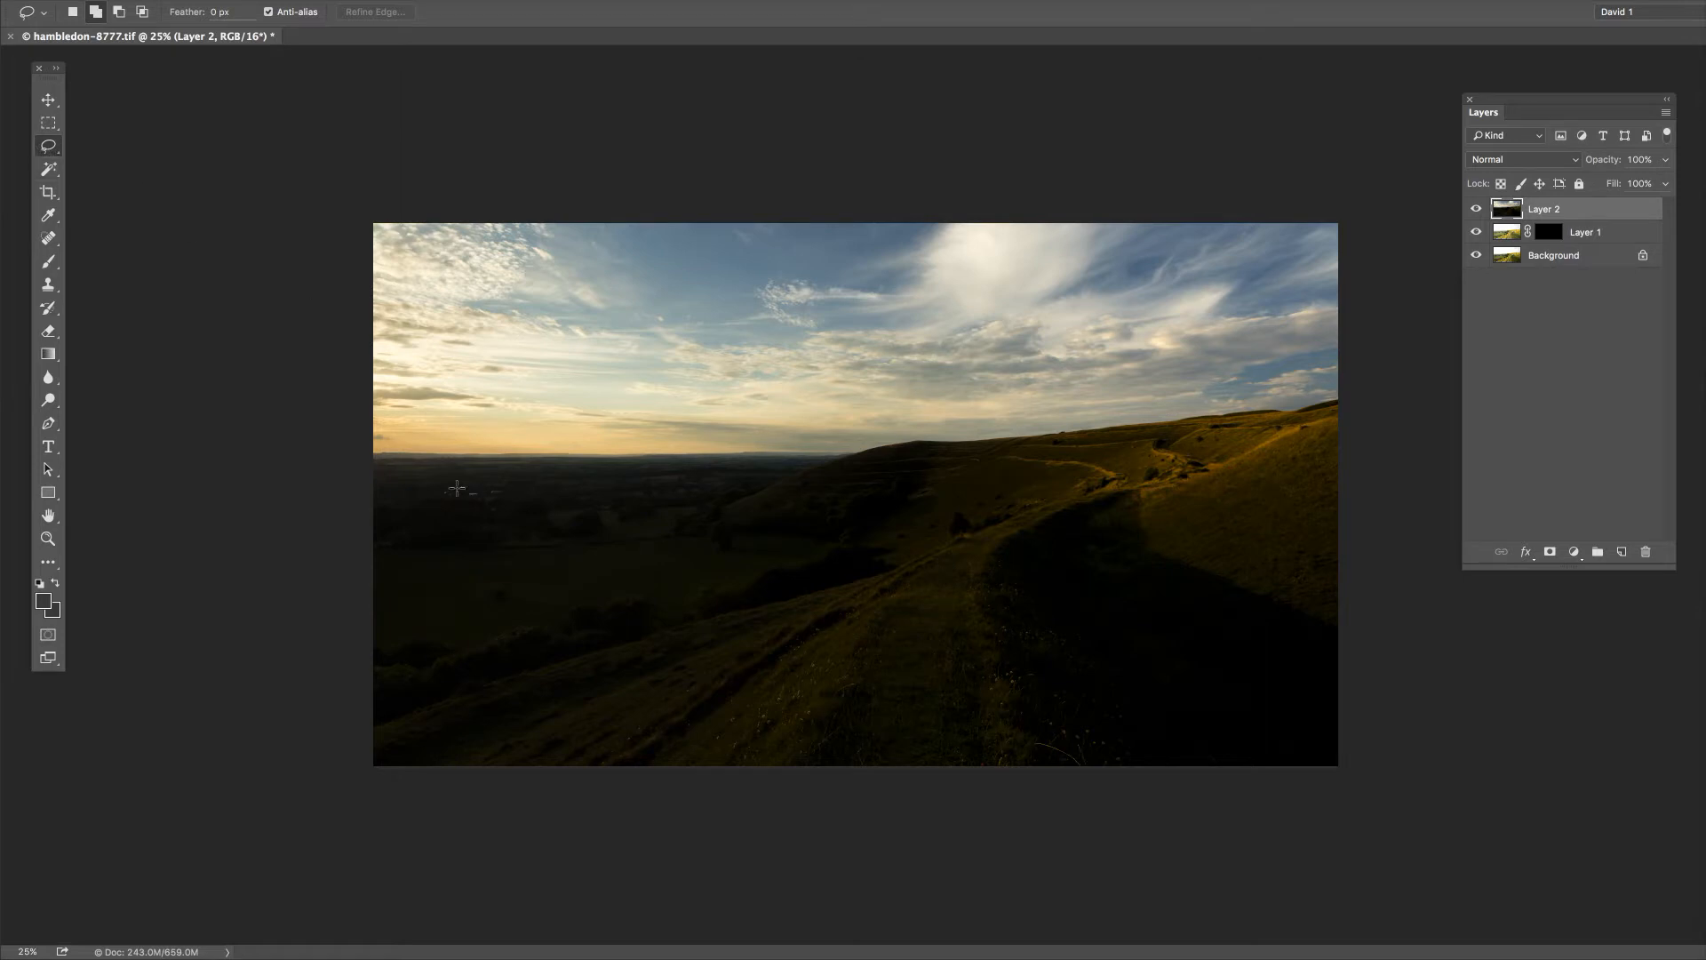
{"action": "mouse_move", "coordinate": [310, 473]}
{"action": "left_mouse_down"}
{"action": "mouse_move", "coordinate": [881, 469]}
{"action": "mouse_move", "coordinate": [1382, 410]}
{"action": "mouse_move", "coordinate": [1424, 353]}
{"action": "mouse_move", "coordinate": [1441, 183]}
{"action": "mouse_move", "coordinate": [1397, 131]}
{"action": "mouse_move", "coordinate": [1172, 91]}
{"action": "mouse_move", "coordinate": [785, 76]}
{"action": "mouse_move", "coordinate": [428, 70]}
{"action": "mouse_move", "coordinate": [235, 153]}
{"action": "left_mouse_up"}
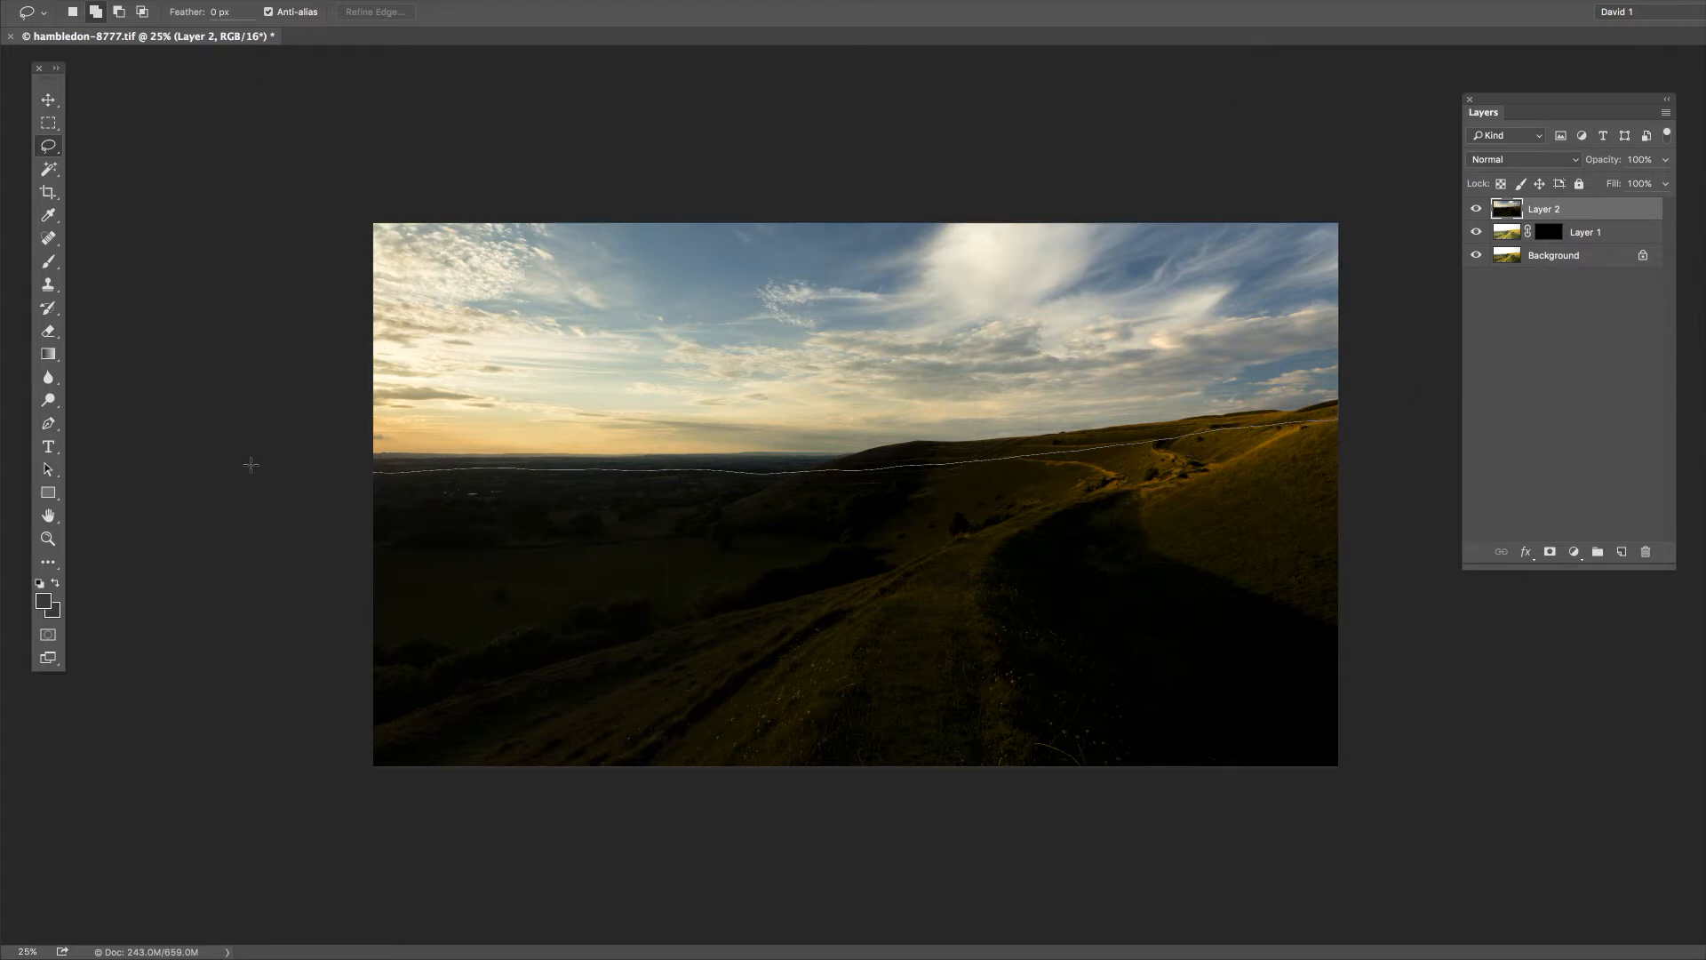
{"action": "left_click_drag", "start_coordinate": [250, 464], "coordinate": [252, 465]}
Run the recorded "mask 500" action on the sky selection to give the dark-exposure layer a feathered mask.
{"action": "left_click_drag", "start_coordinate": [1705, 133], "coordinate": [1413, 96]}
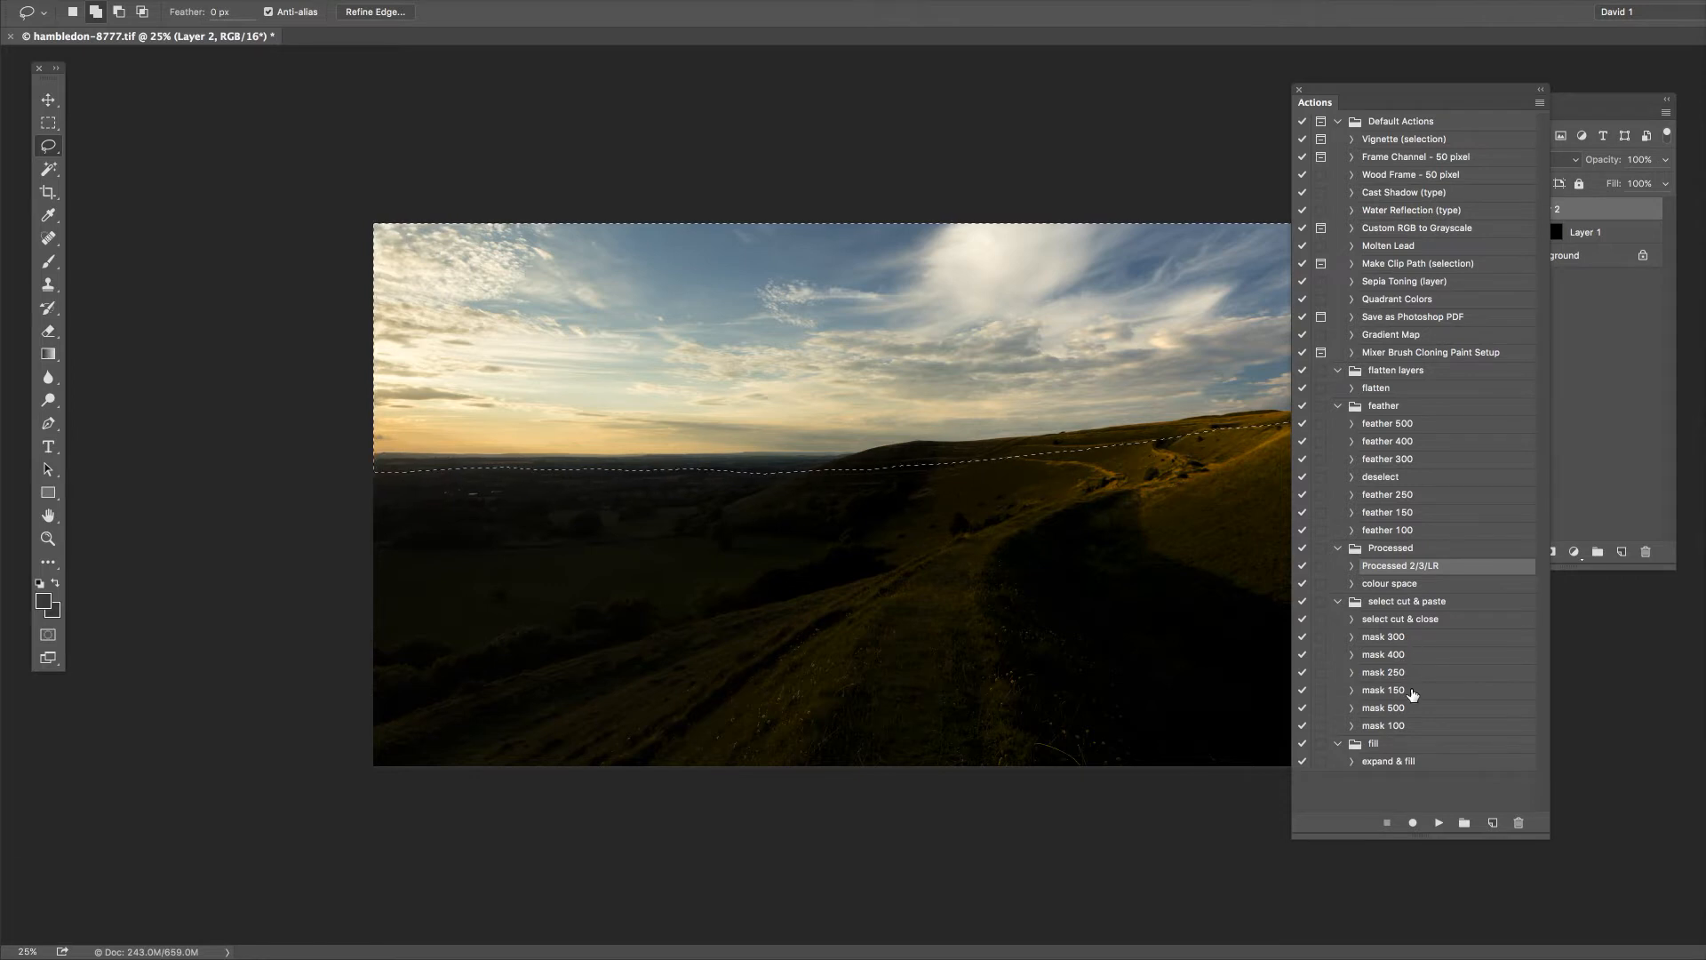
{"action": "left_click", "coordinate": [1399, 711]}
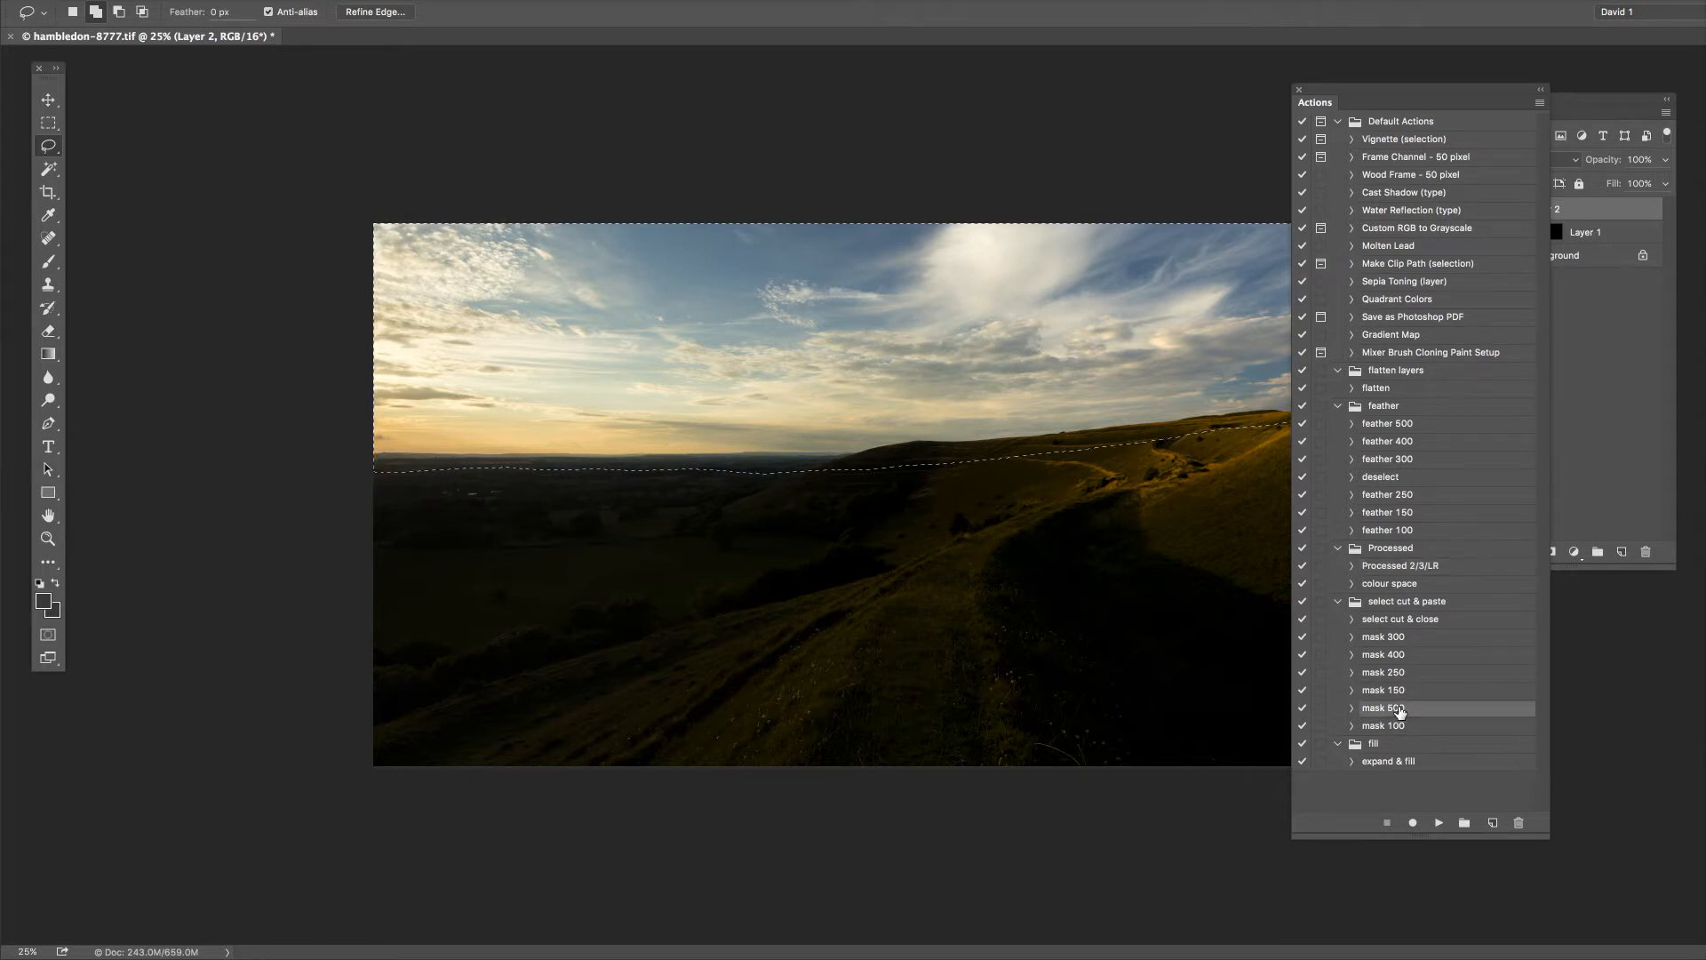
{"action": "left_click", "coordinate": [1351, 709]}
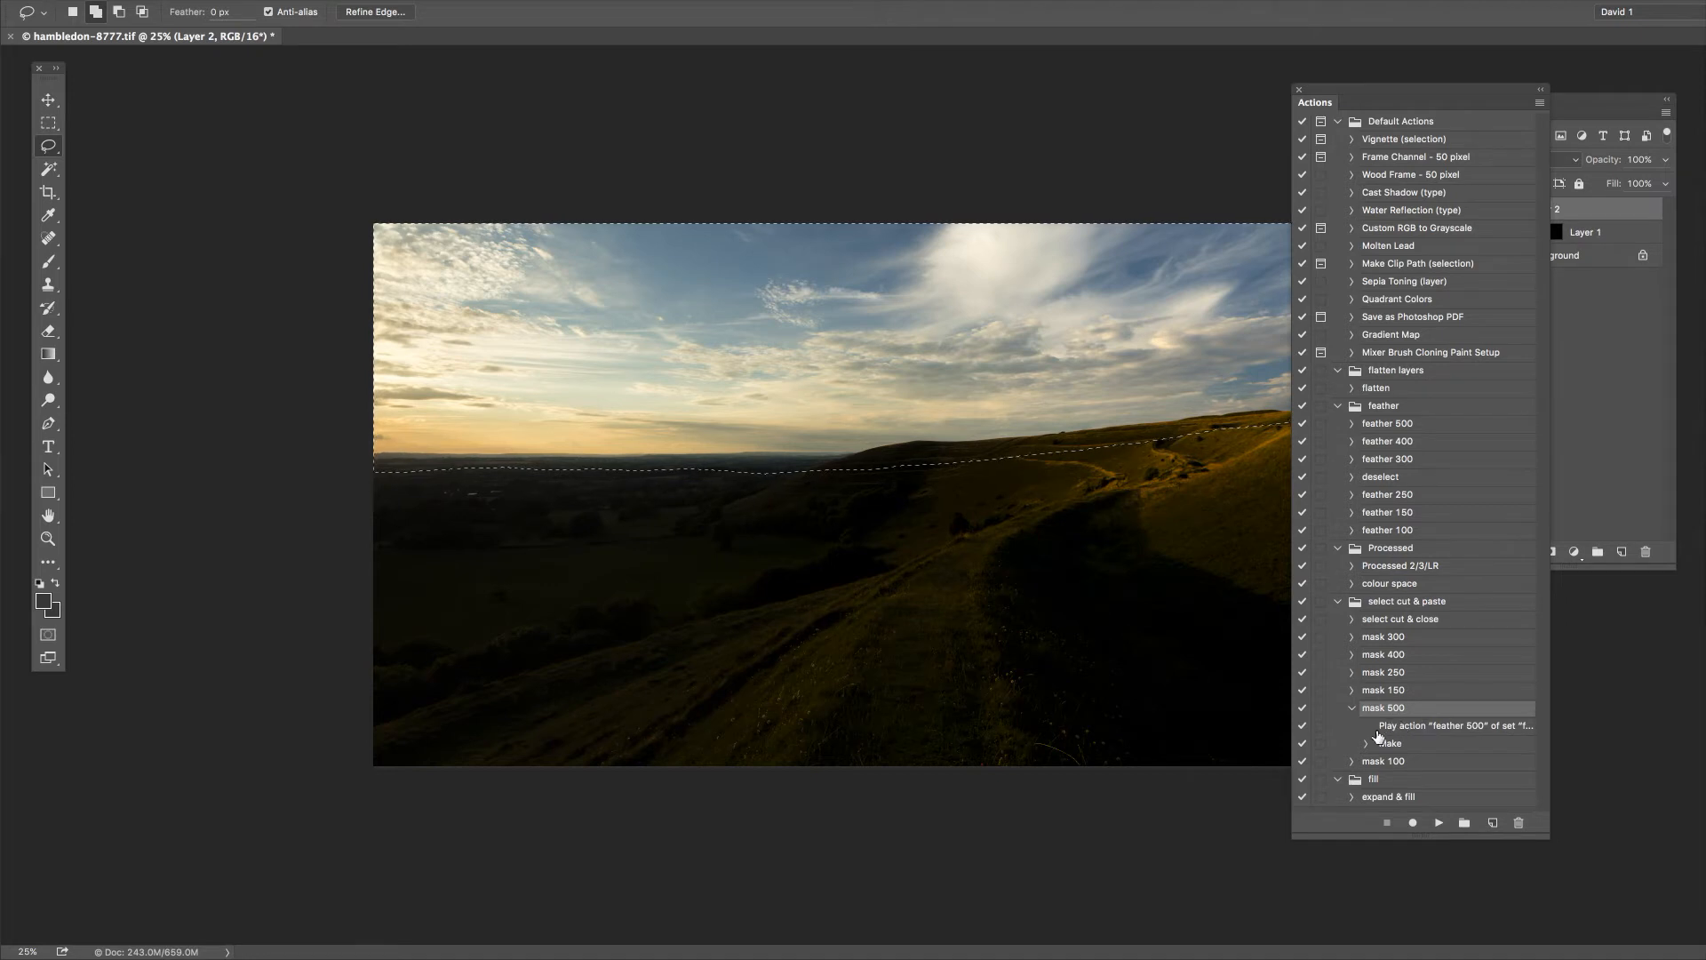
{"action": "left_click", "coordinate": [1352, 708]}
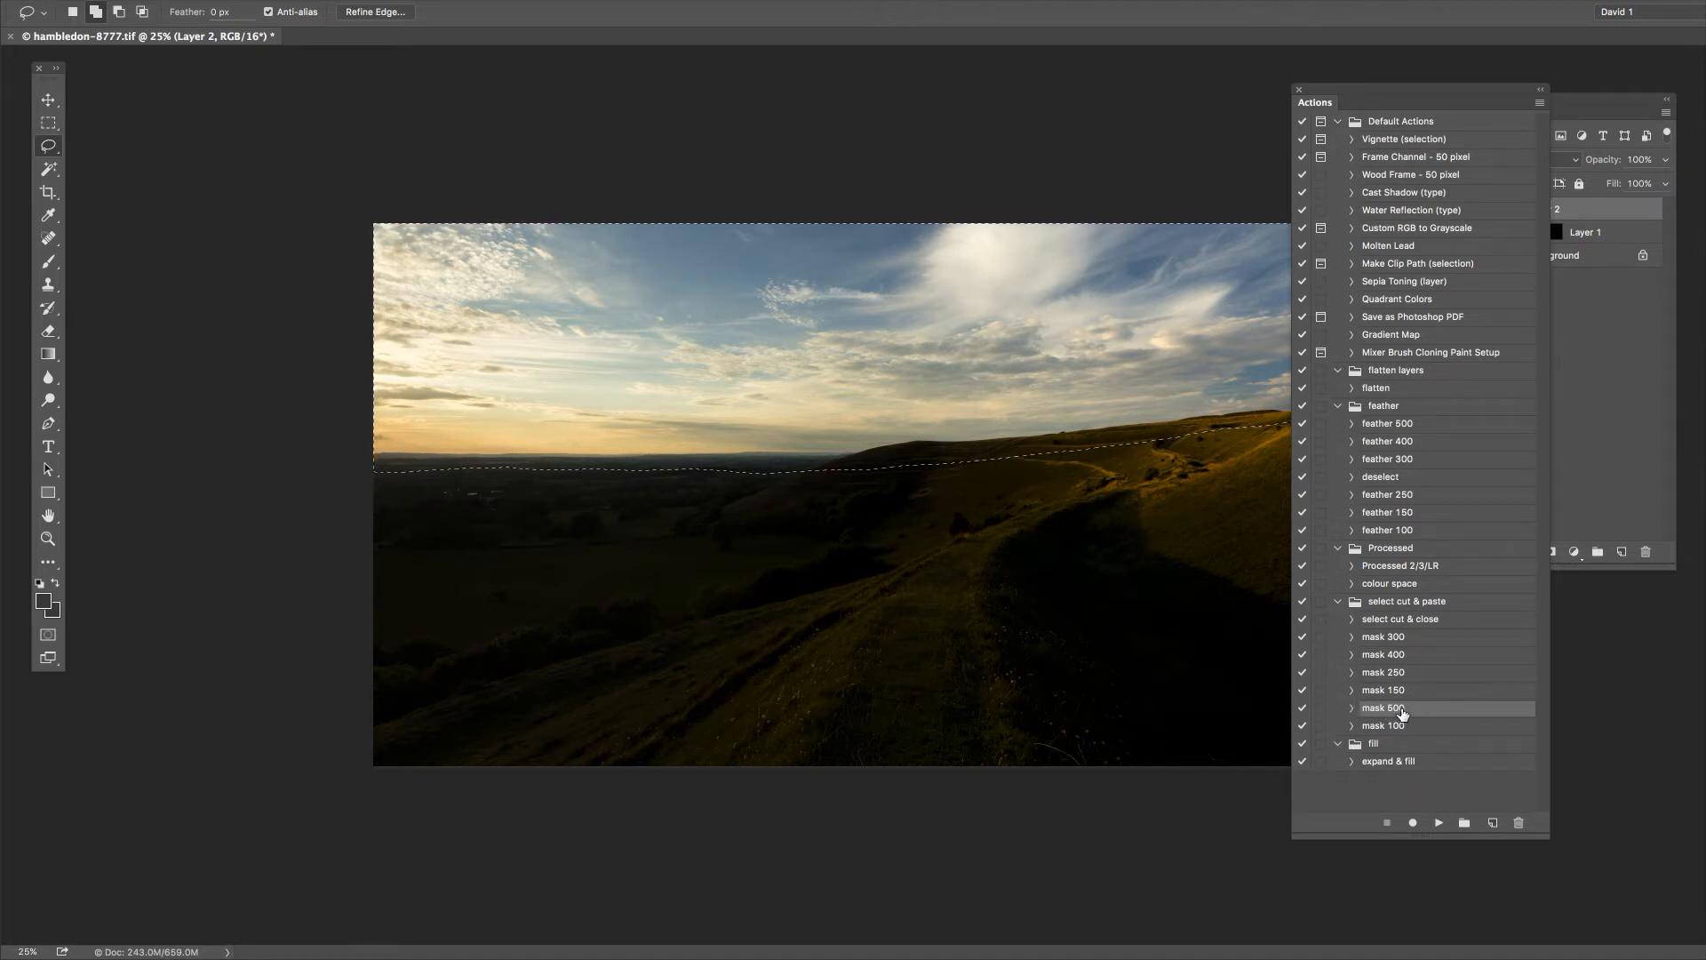
{"action": "left_click_drag", "start_coordinate": [1386, 96], "coordinate": [1296, 106]}
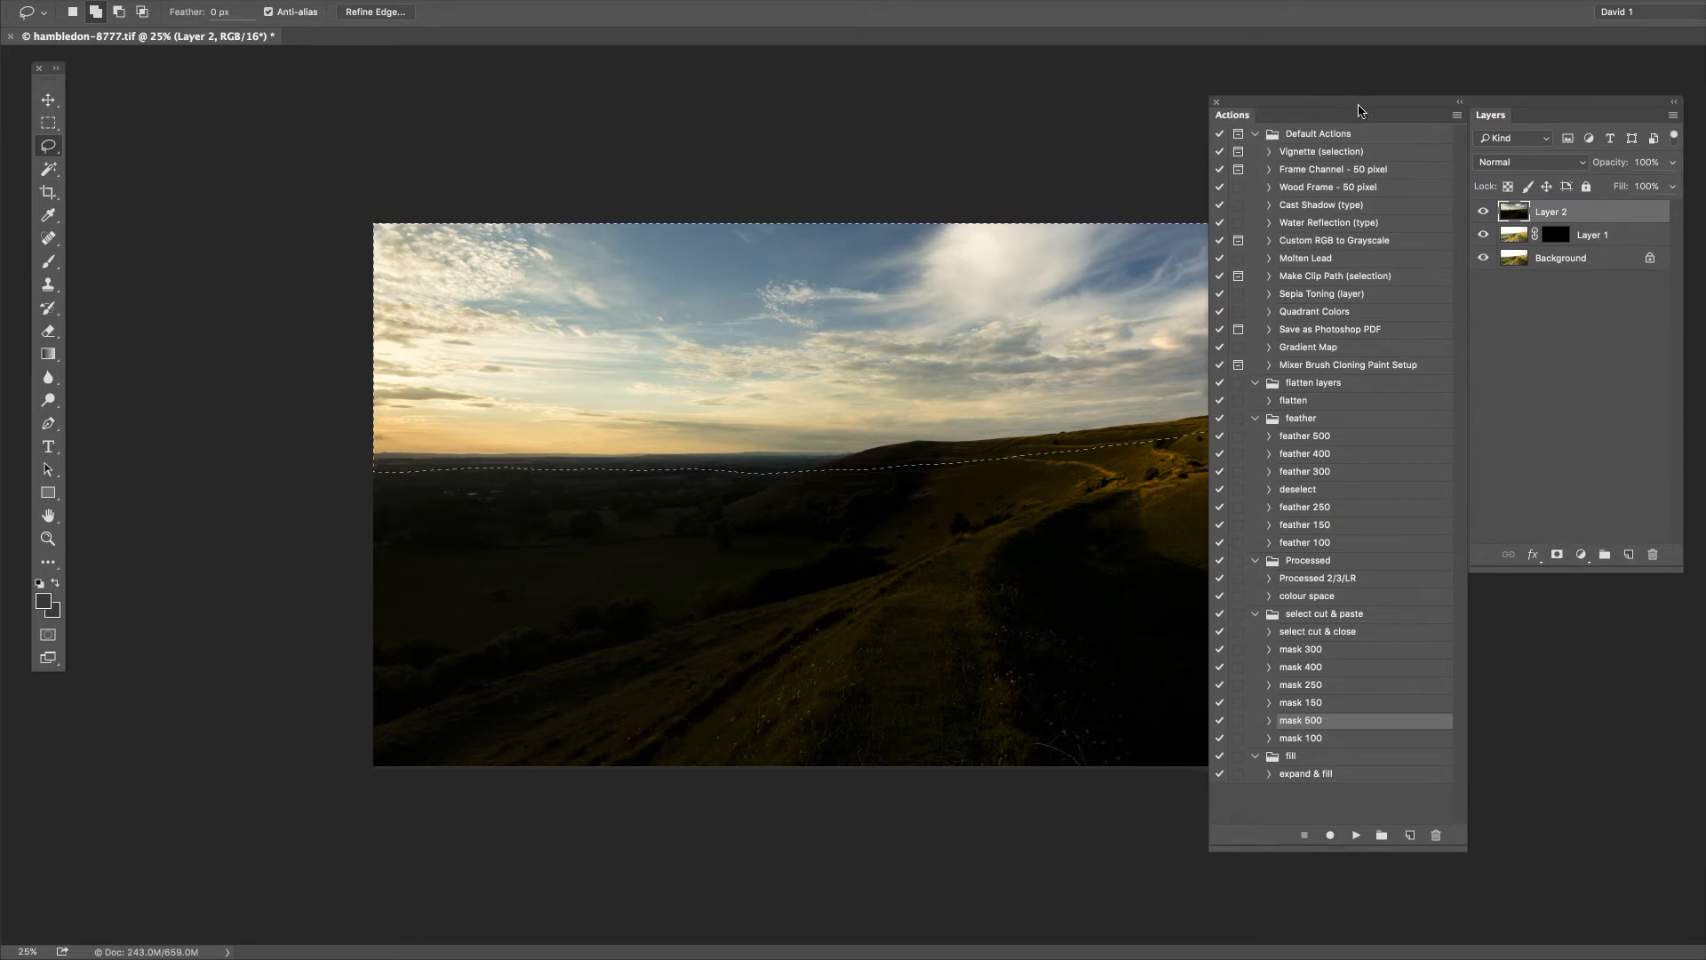
{"action": "left_click_drag", "start_coordinate": [1325, 112], "coordinate": [1392, 113]}
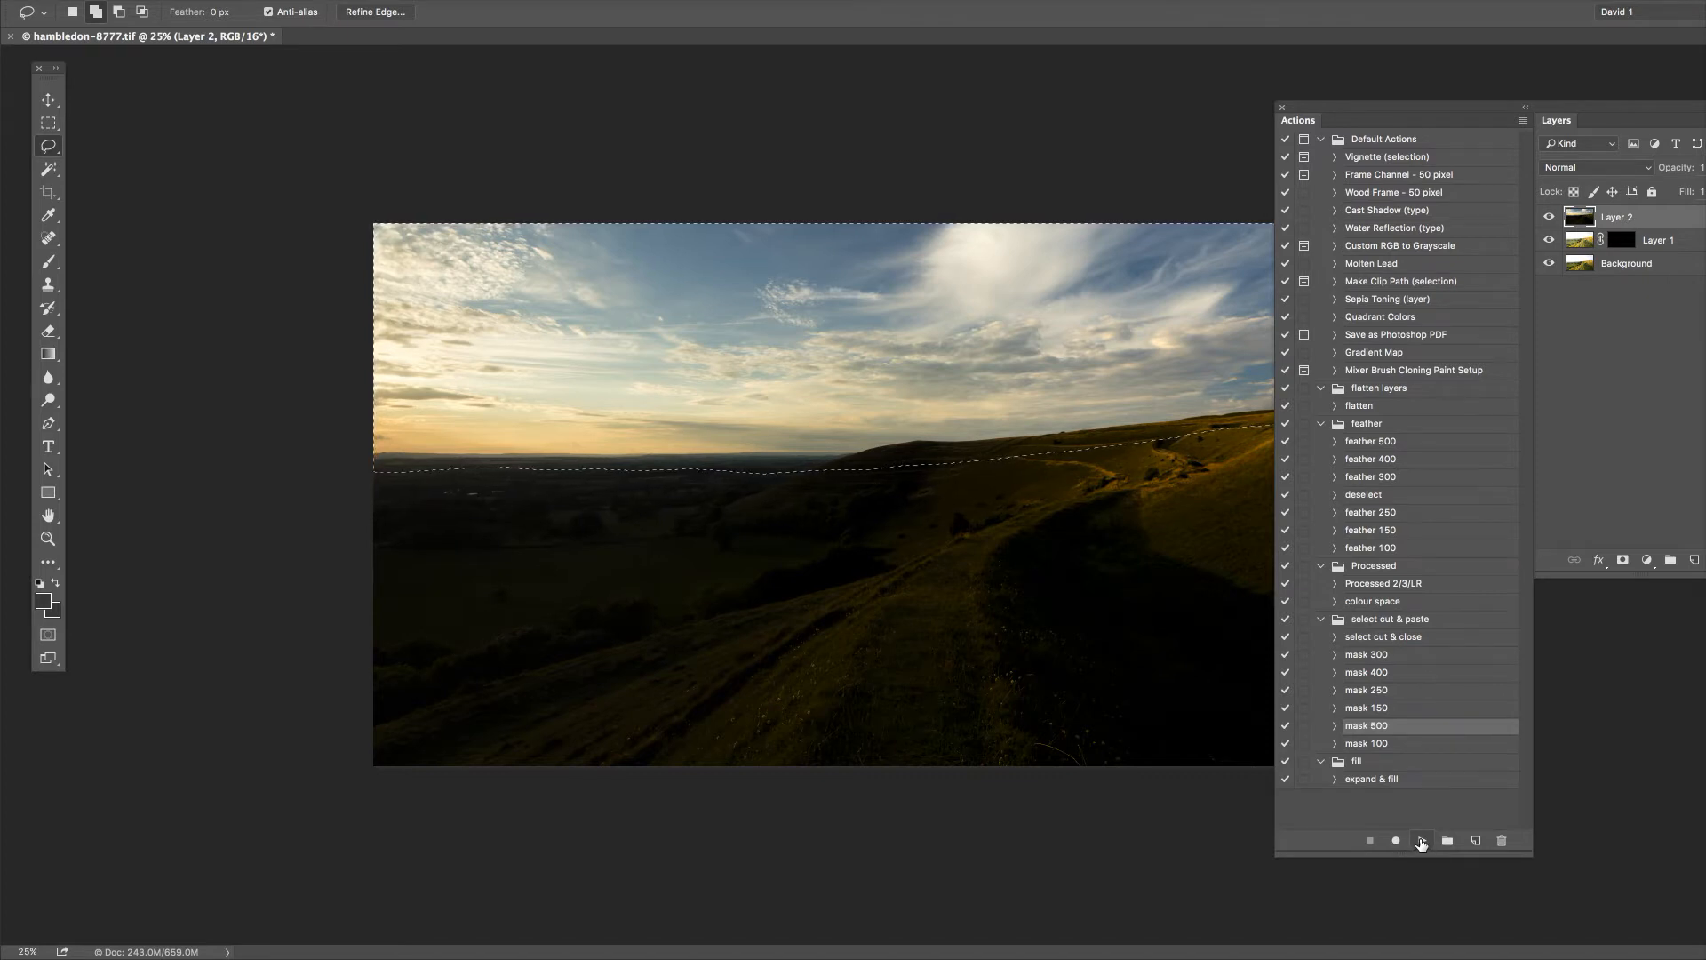
{"action": "left_click", "coordinate": [1421, 841]}
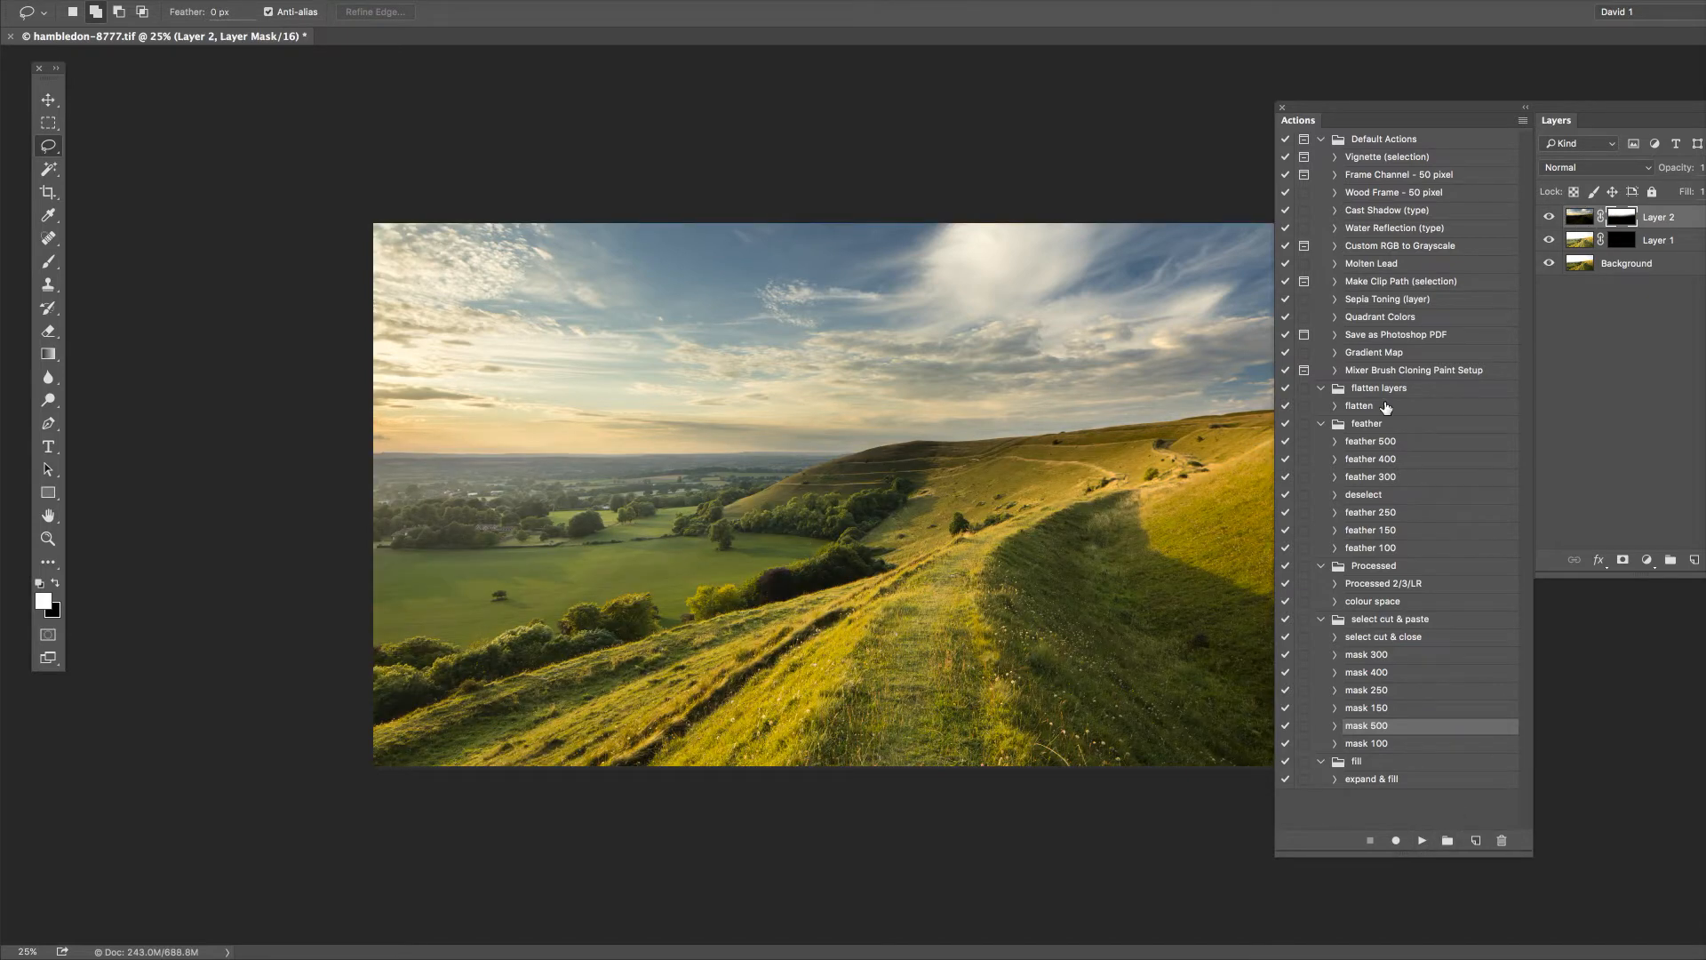
Clear the expanded list of recorded actions off the image, keeping the toolbox and the layer list on screen.
{"action": "mouse_move", "coordinate": [1379, 112]}
{"action": "left_mouse_down"}
{"action": "mouse_move", "coordinate": [1528, 146]}
{"action": "mouse_move", "coordinate": [1404, 133]}
{"action": "left_mouse_up"}
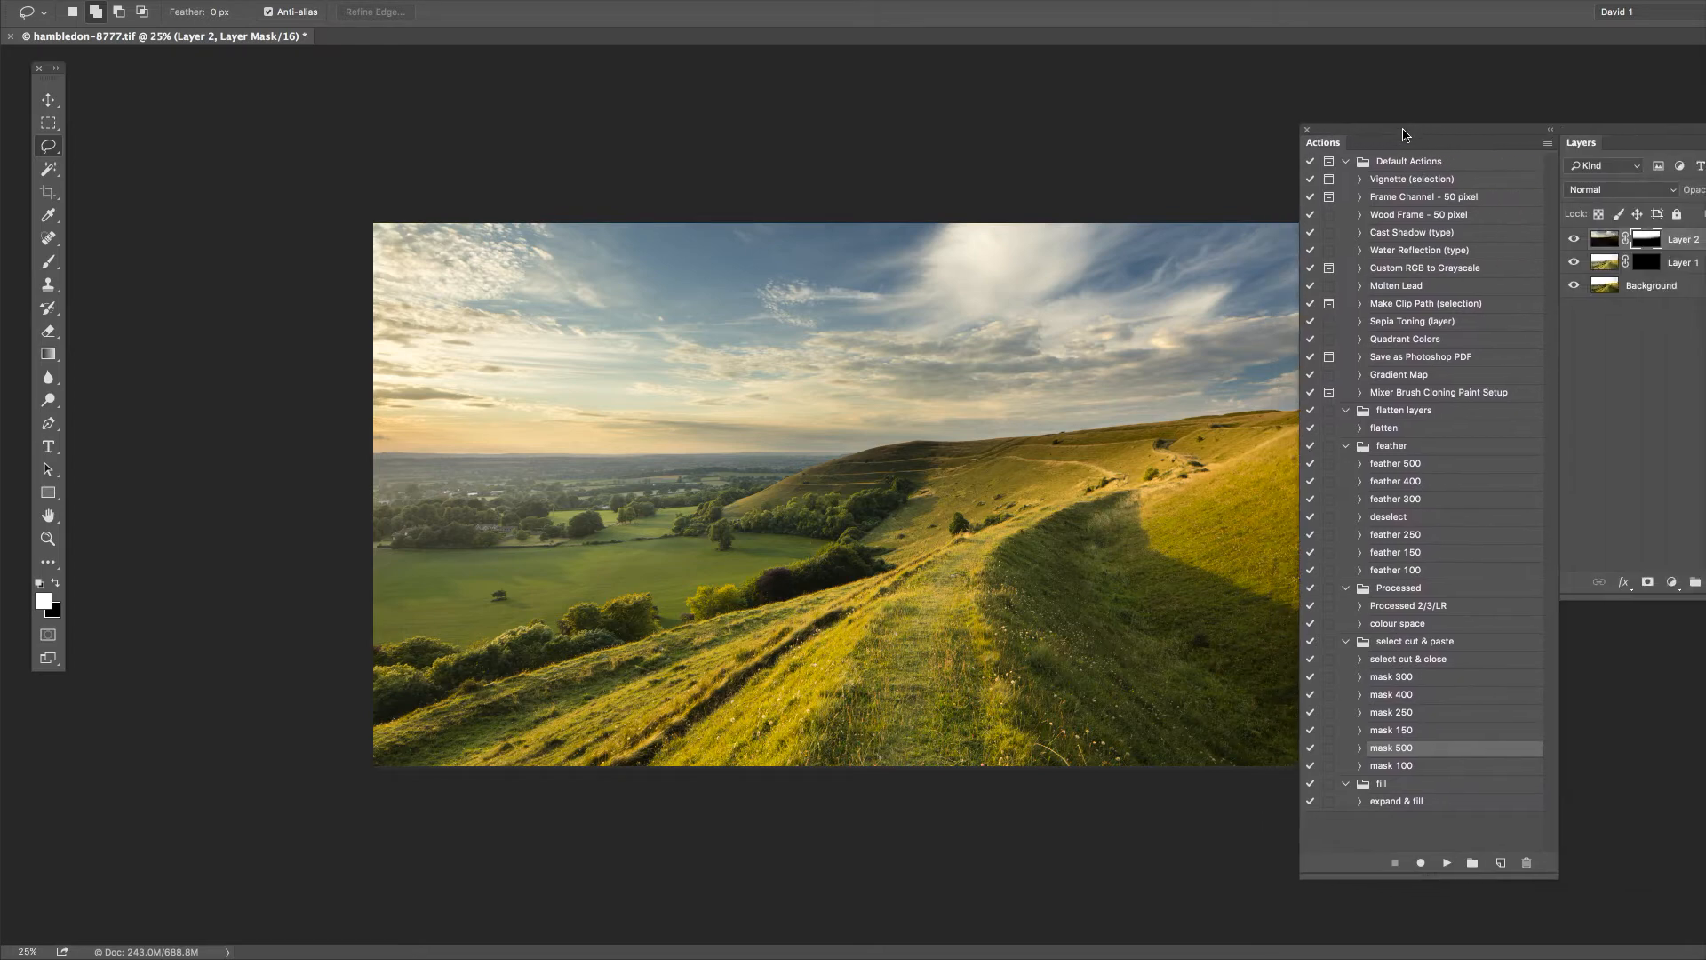
{"action": "key", "text": "shift+Tab"}
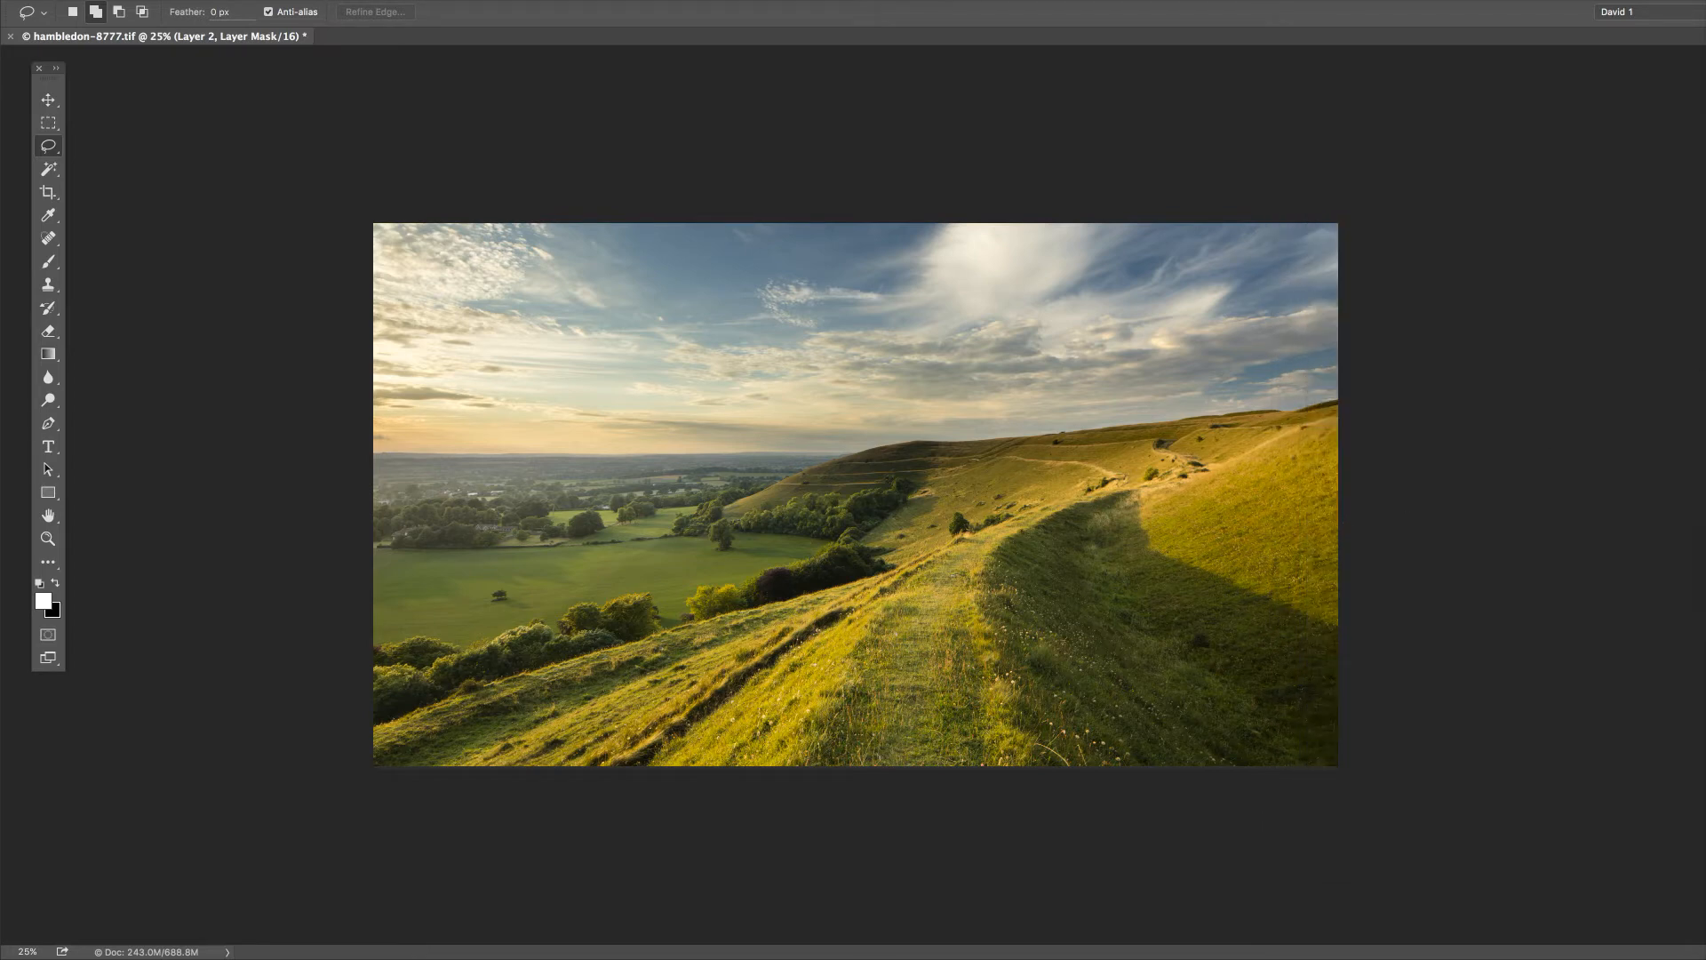
{"action": "left_click_drag", "start_coordinate": [2, 356], "coordinate": [1658, 178]}
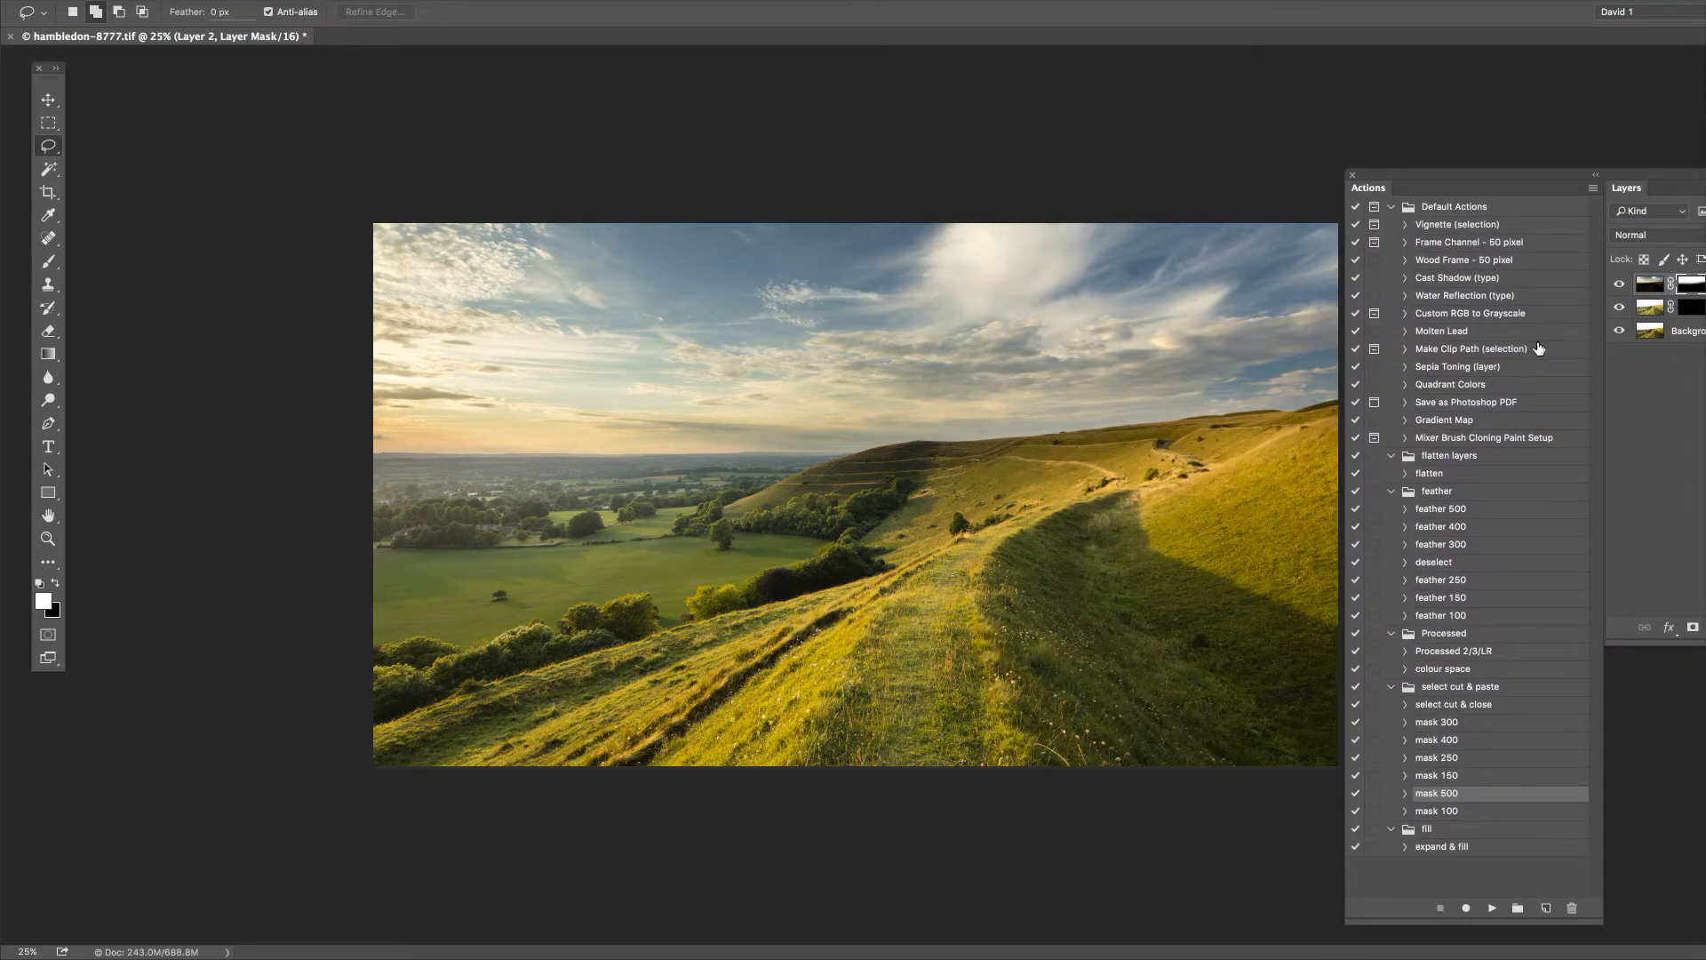
{"action": "left_click_drag", "start_coordinate": [1630, 175], "coordinate": [1587, 175]}
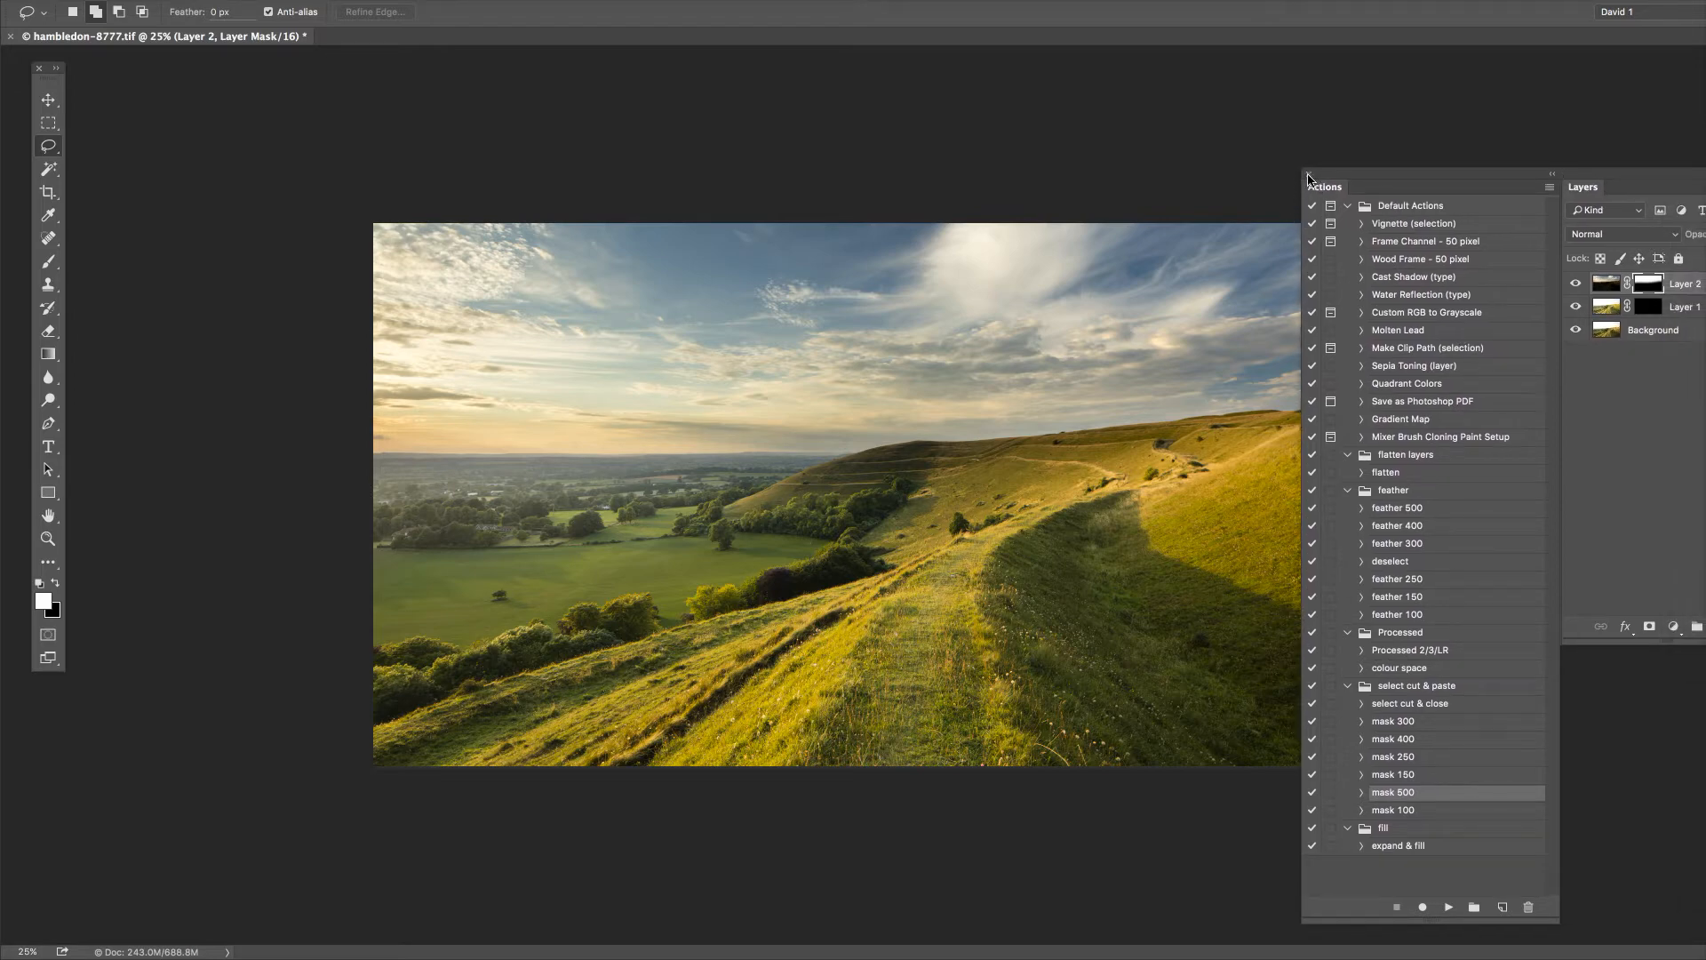
{"action": "left_click", "coordinate": [1308, 177]}
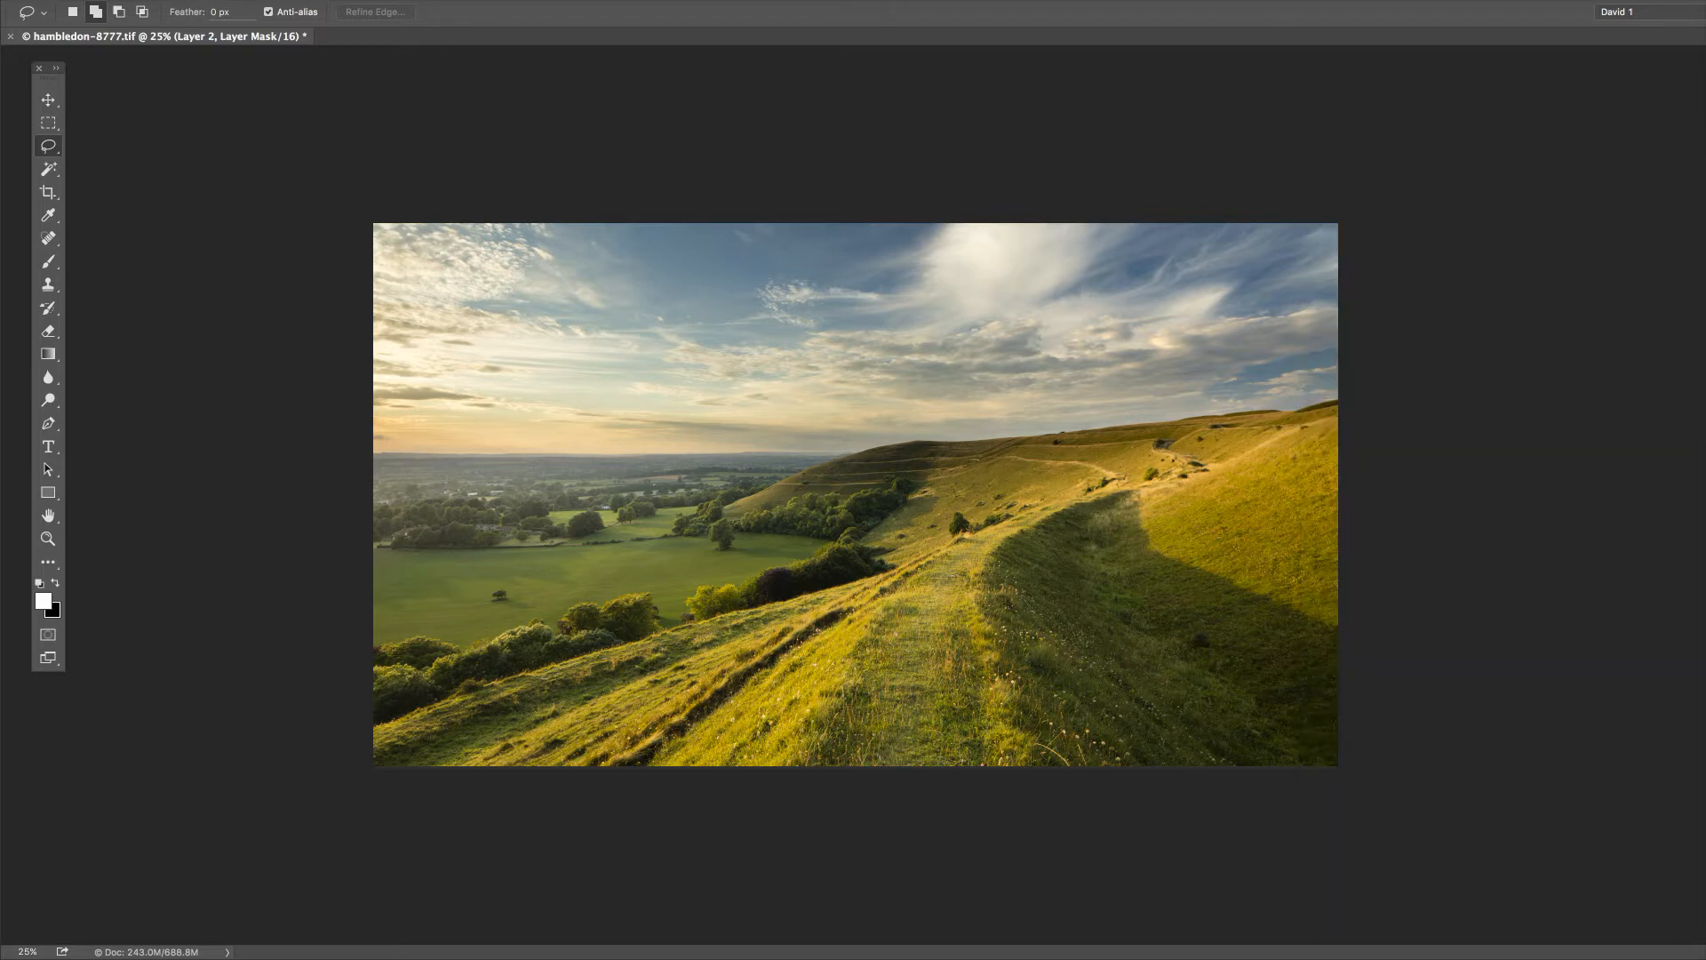
{"action": "left_click", "coordinate": [39, 68]}
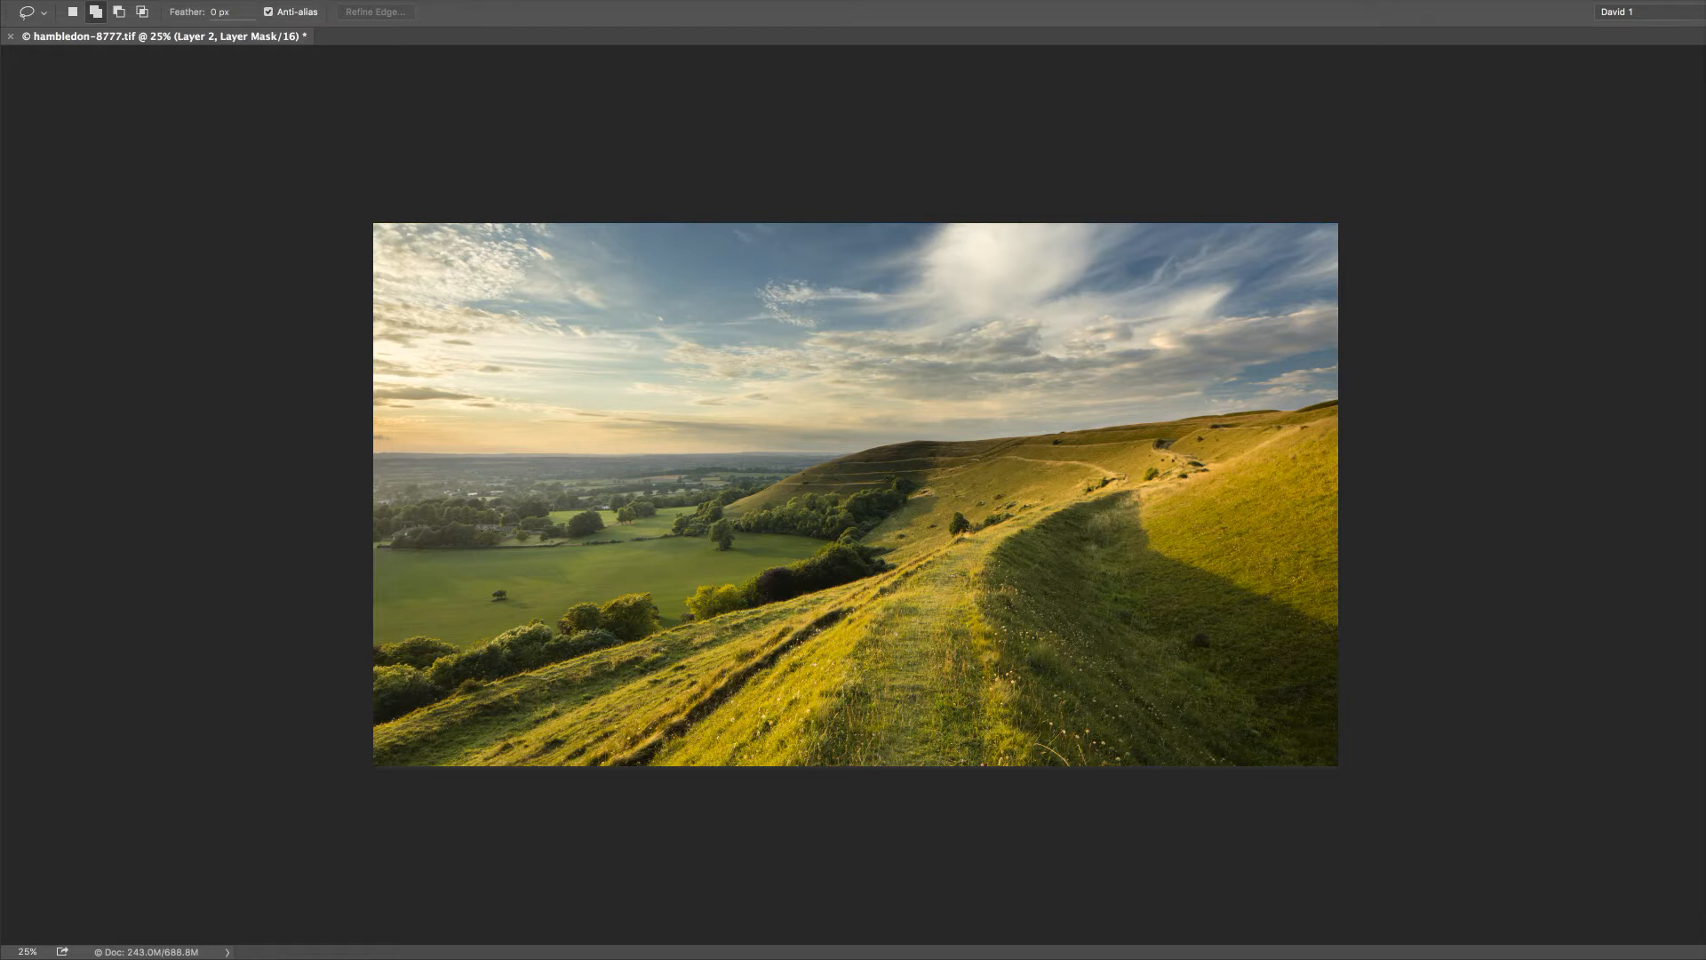
{"action": "left_click", "coordinate": [1218, 2]}
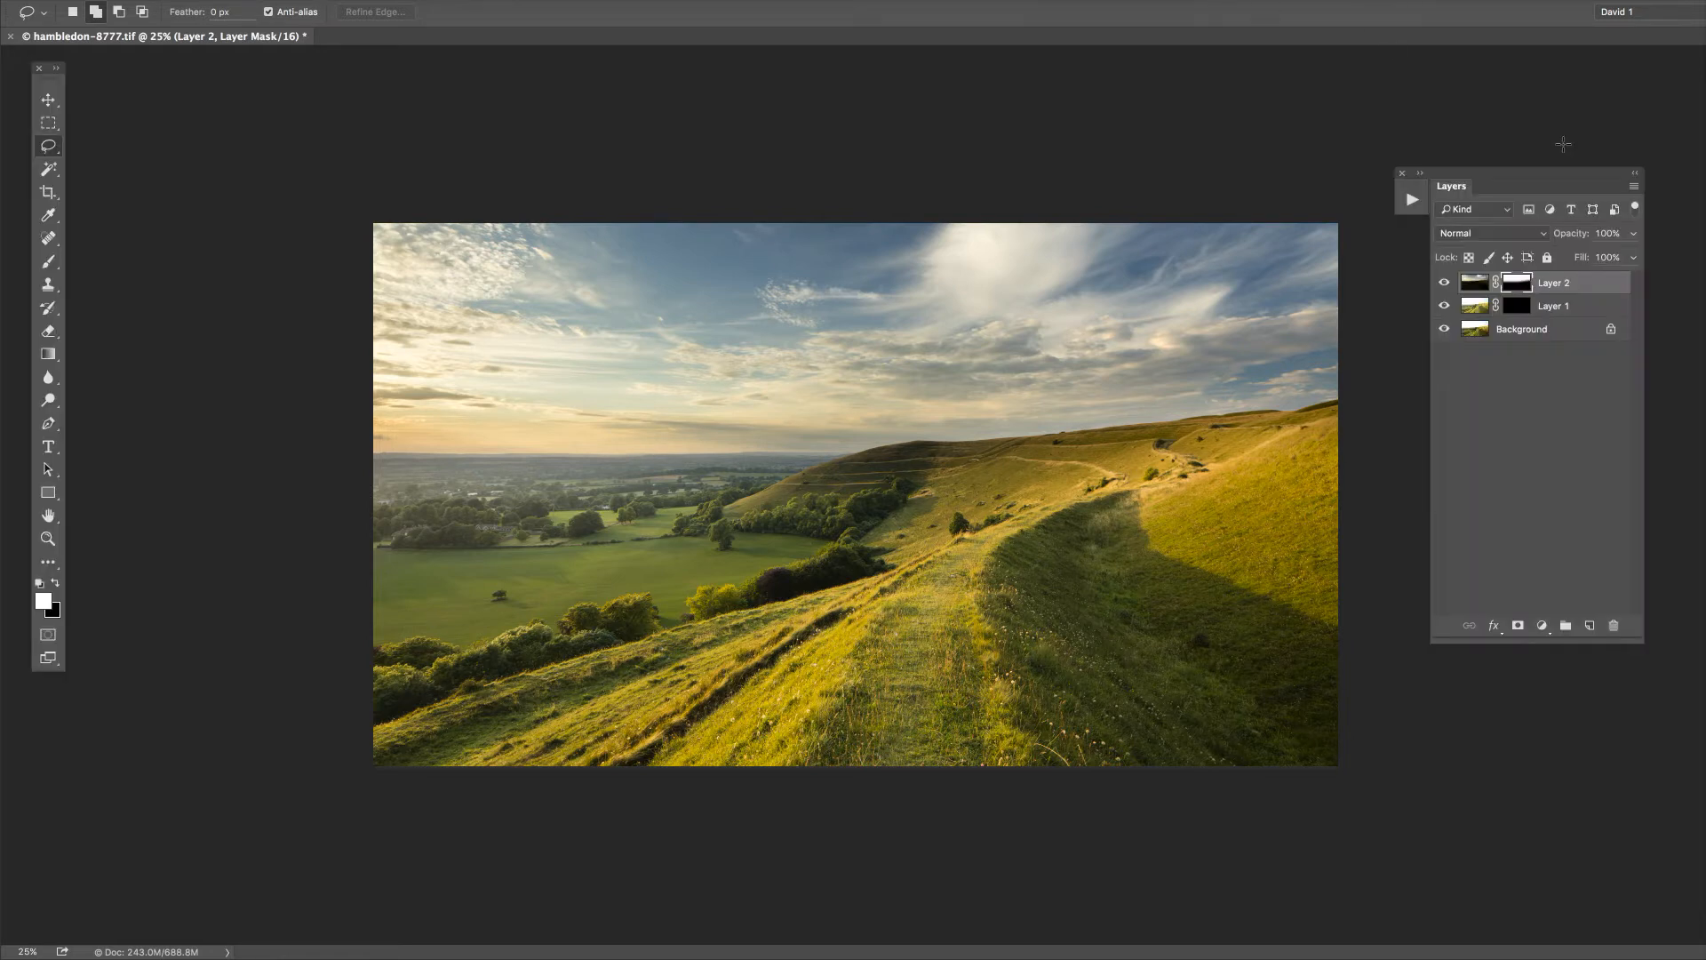
Hide and reshow Layer 2 to compare the sky blend, and enlarge the image view to 33.3% with the layer list clear of it.
{"action": "left_click", "coordinate": [1444, 284]}
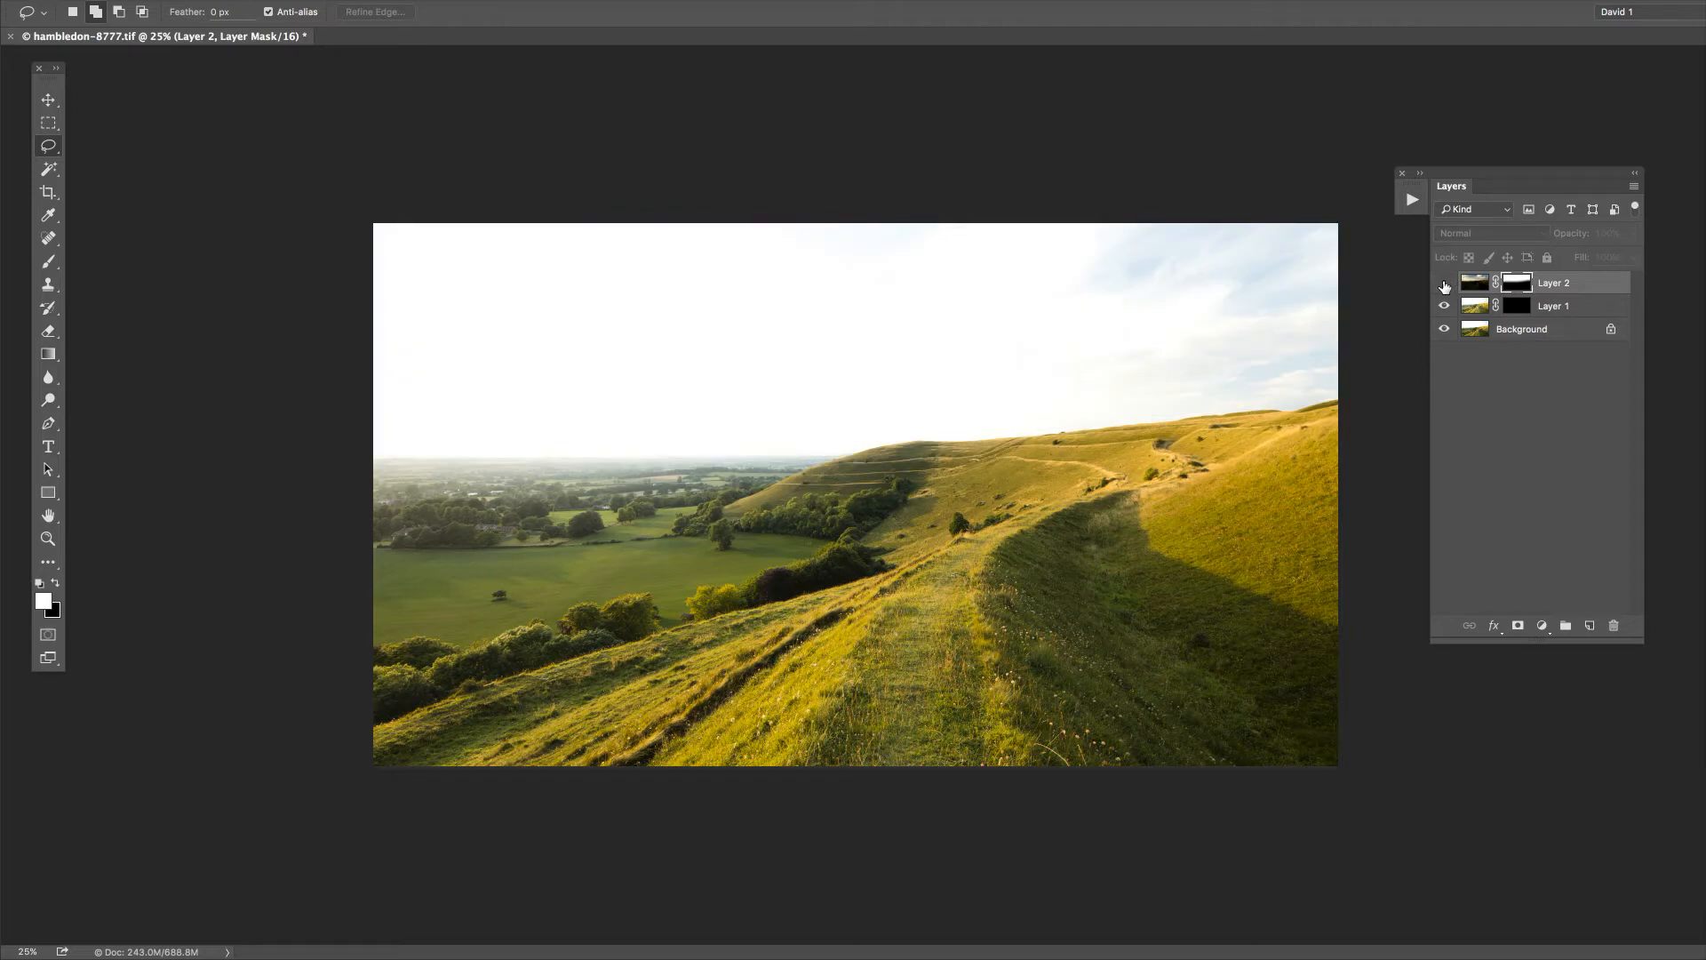
{"action": "left_click", "coordinate": [1444, 284]}
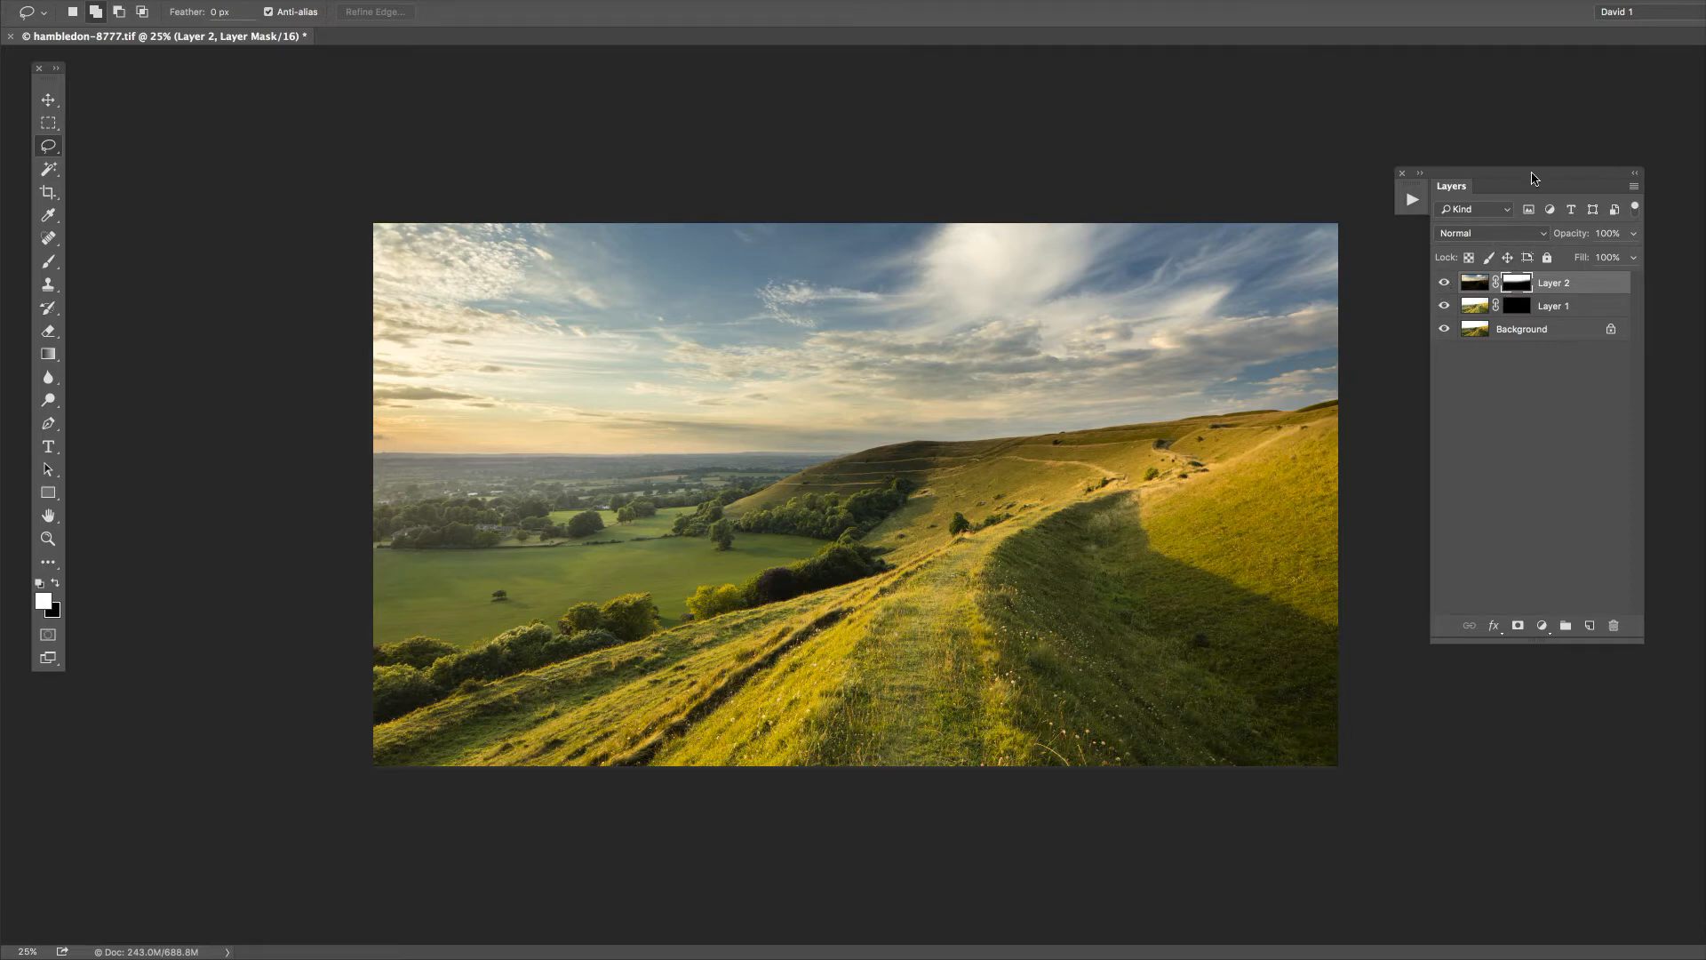
{"action": "left_click_drag", "start_coordinate": [1532, 178], "coordinate": [1556, 107]}
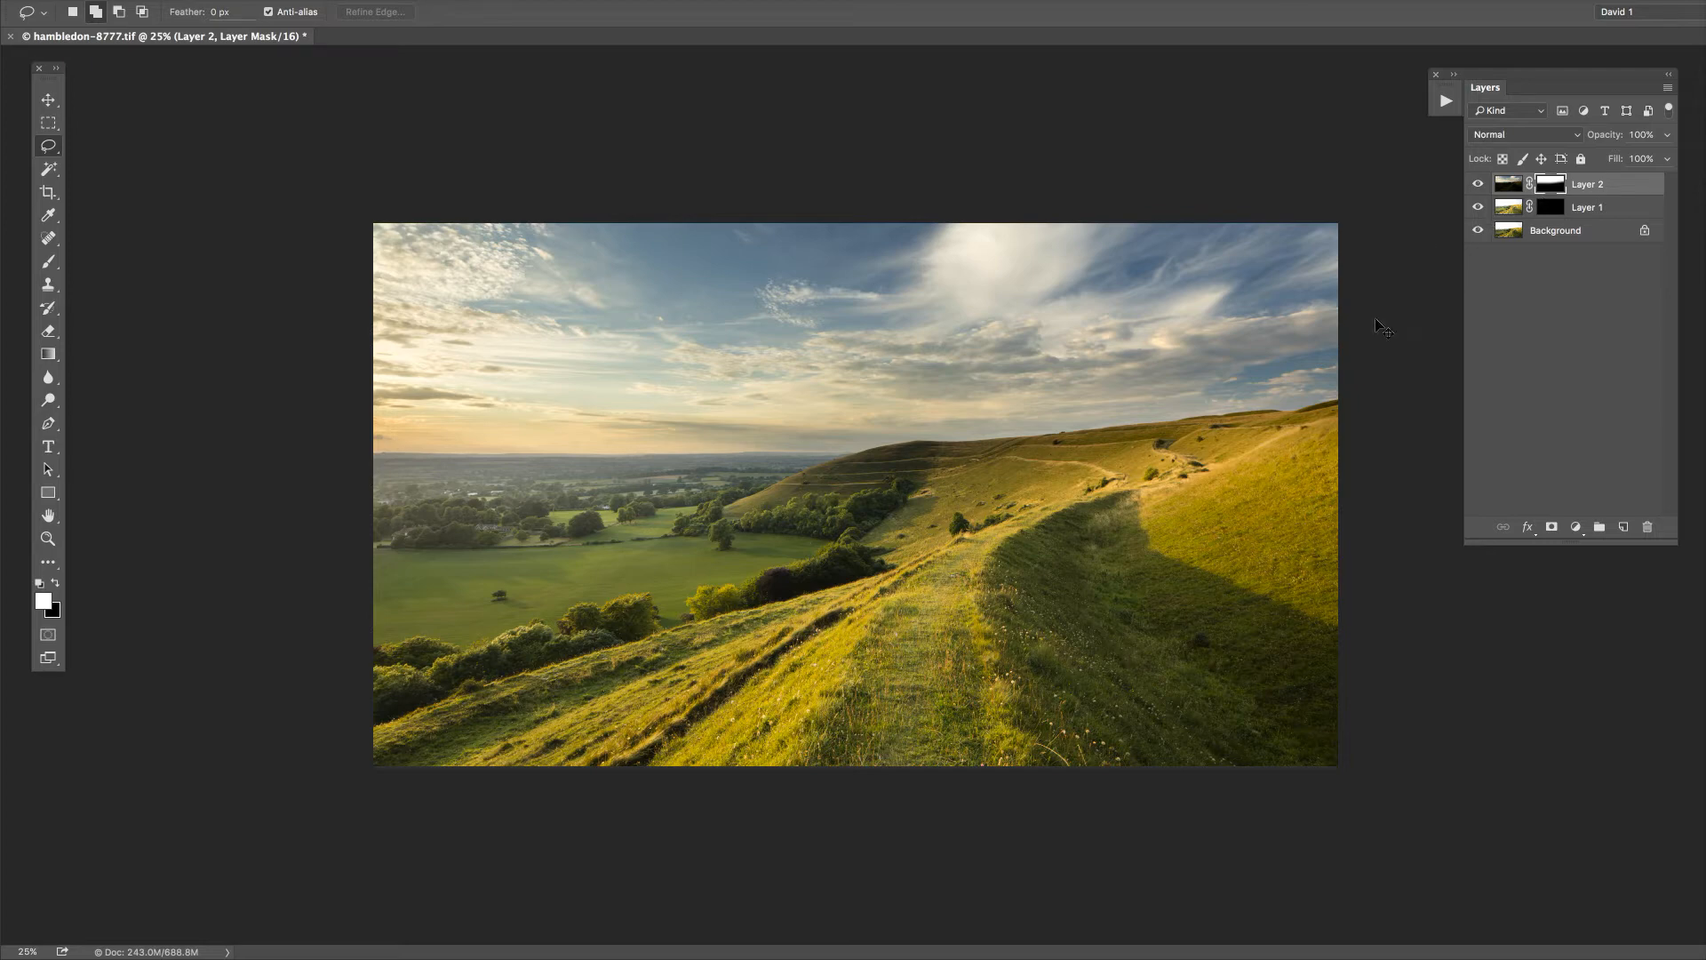
{"action": "key", "text": "ctrl+plus"}
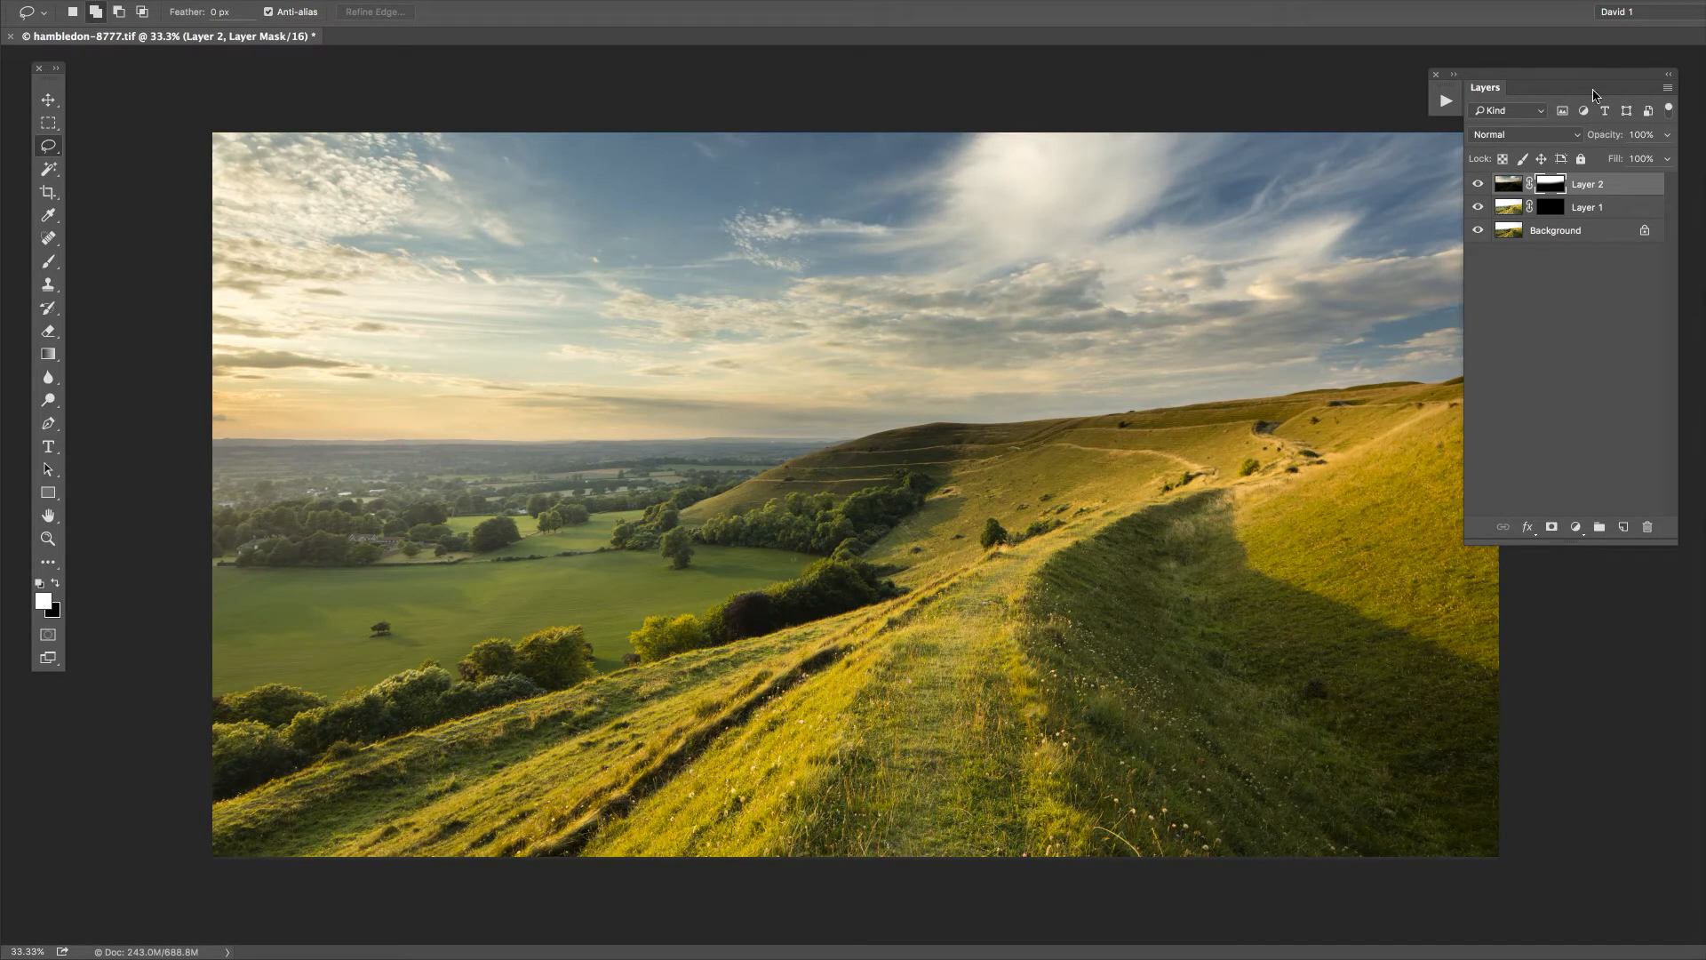
{"action": "left_click_drag", "start_coordinate": [1551, 77], "coordinate": [1585, 81]}
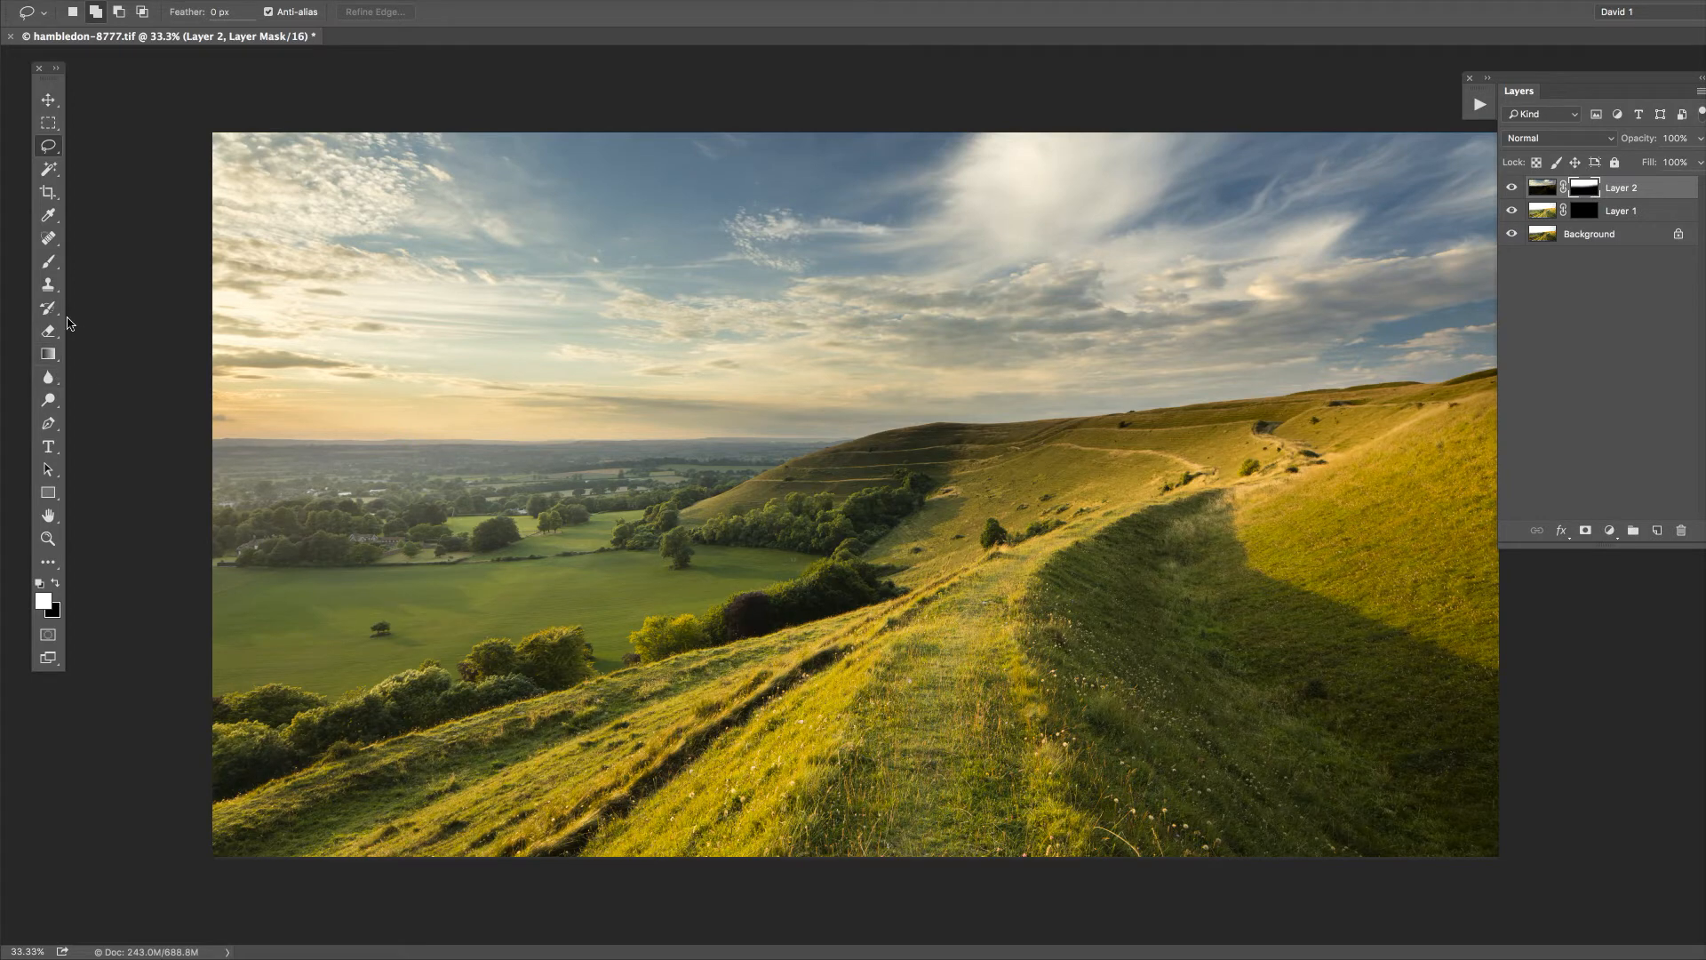
Brush black at 300 px and 10% opacity on Layer 2's mask along the hillside and ridge beneath the sky.
{"action": "left_click", "coordinate": [49, 265]}
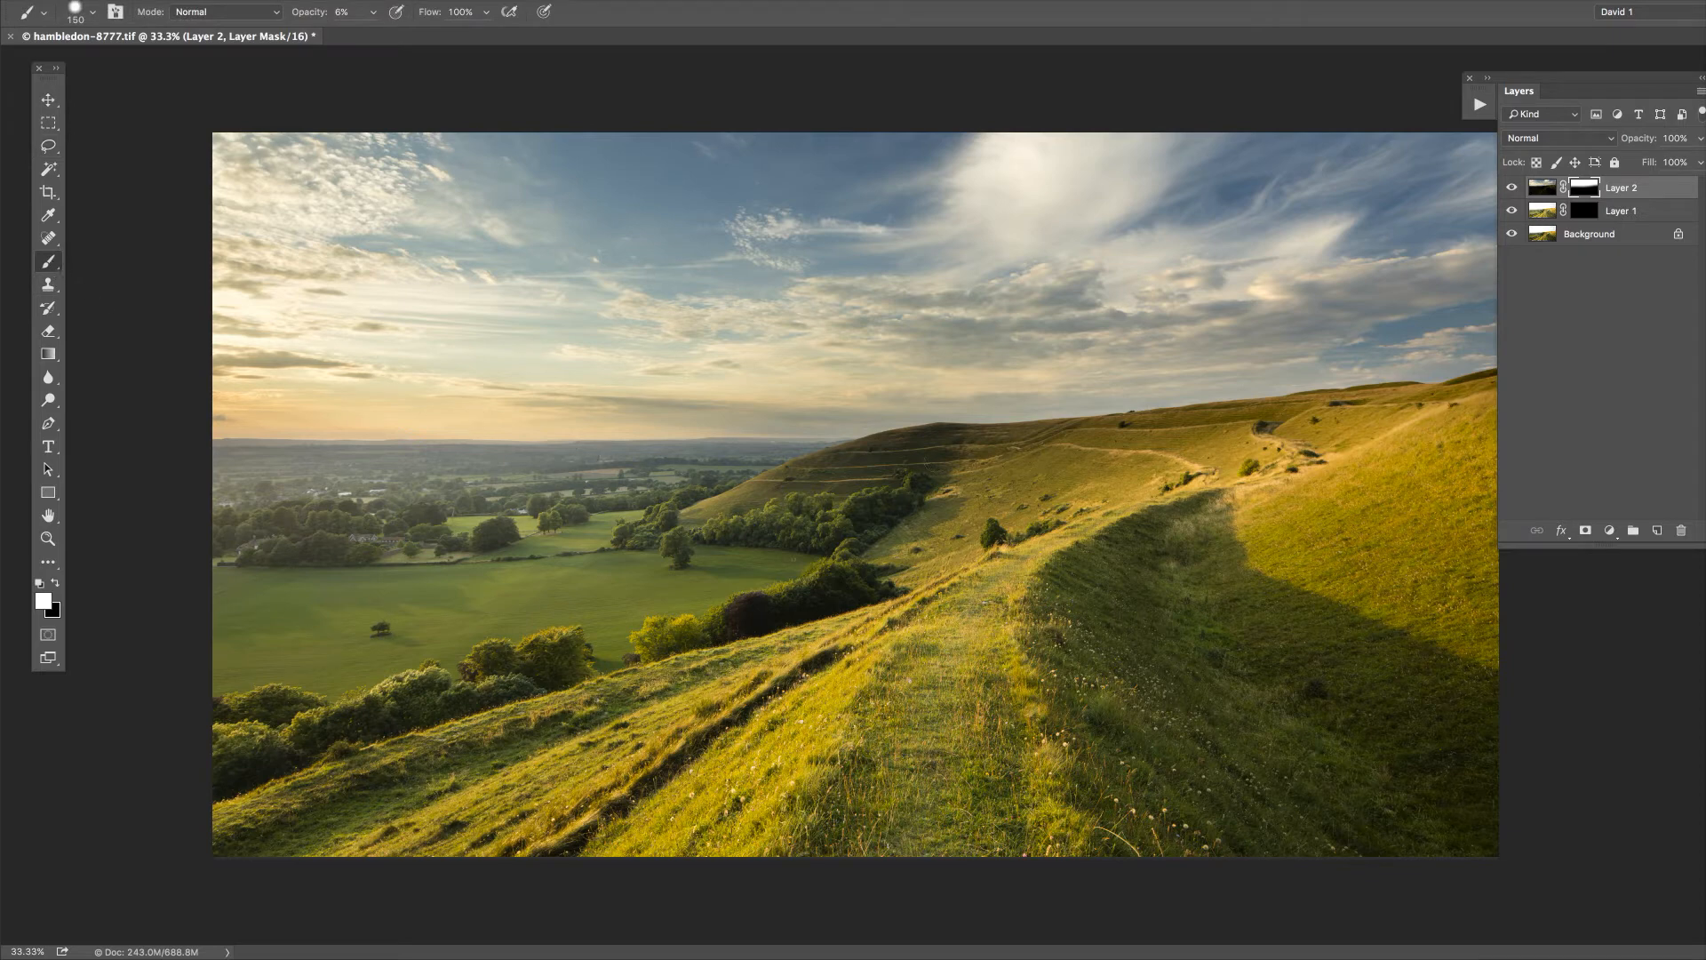
{"action": "key", "text": "bracketright"}
{"action": "key", "text": "x"}
{"action": "left_click", "coordinate": [374, 13]}
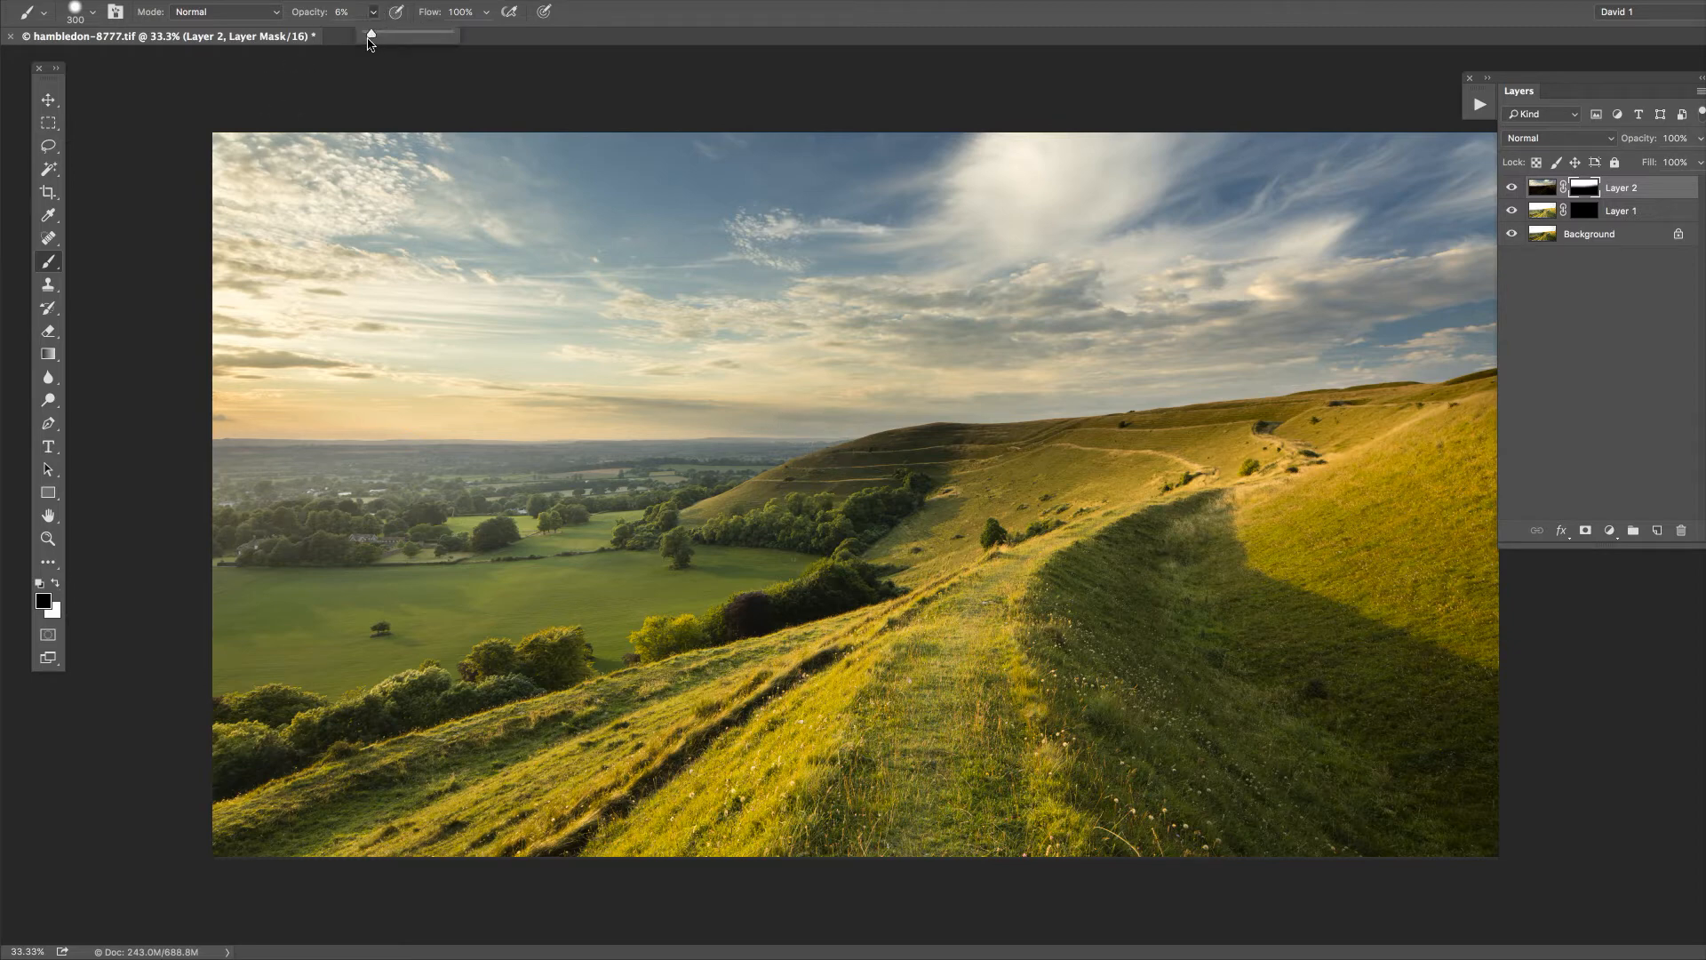
{"action": "left_click_drag", "start_coordinate": [373, 42], "coordinate": [377, 42]}
{"action": "left_click", "coordinate": [780, 488]}
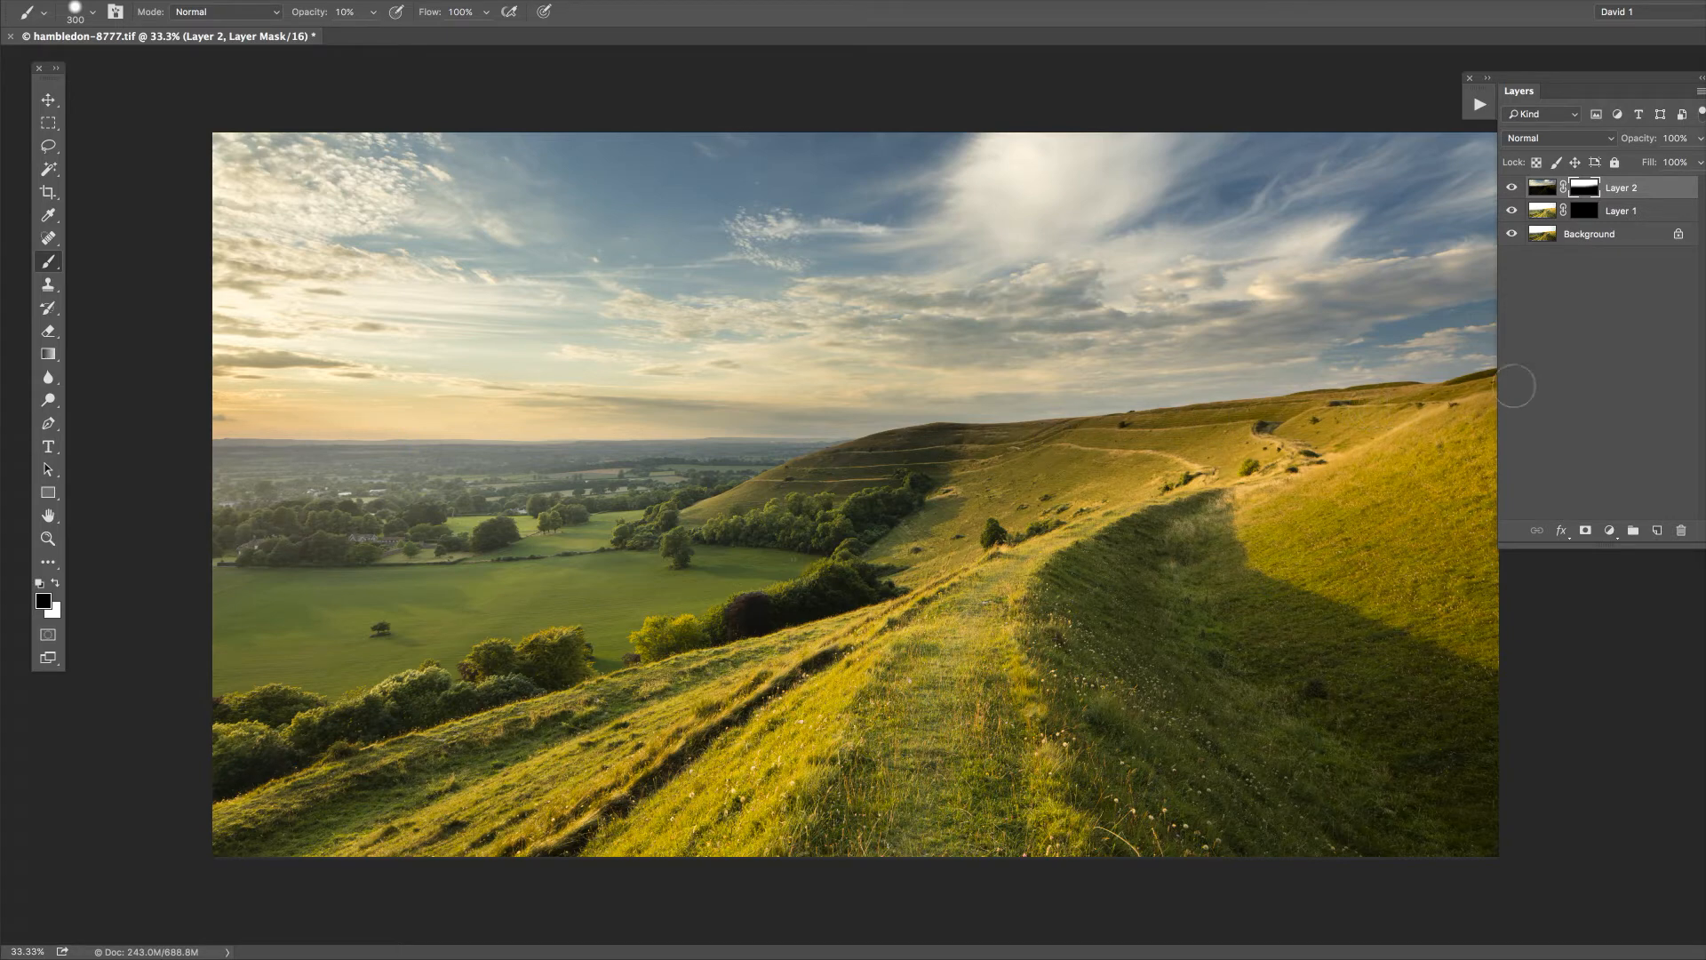
{"action": "right_click", "coordinate": [1403, 415]}
{"action": "mouse_move", "coordinate": [814, 488]}
{"action": "left_mouse_down"}
{"action": "mouse_move", "coordinate": [920, 447]}
{"action": "mouse_move", "coordinate": [1306, 416]}
{"action": "left_mouse_up"}
{"action": "right_click", "coordinate": [1399, 413]}
{"action": "mouse_move", "coordinate": [968, 445]}
{"action": "left_mouse_down"}
{"action": "mouse_move", "coordinate": [816, 479]}
{"action": "mouse_move", "coordinate": [934, 443]}
{"action": "mouse_move", "coordinate": [902, 449]}
{"action": "mouse_move", "coordinate": [1103, 440]}
{"action": "mouse_move", "coordinate": [1172, 462]}
{"action": "mouse_move", "coordinate": [1116, 425]}
{"action": "mouse_move", "coordinate": [1315, 423]}
{"action": "mouse_move", "coordinate": [1514, 393]}
{"action": "left_mouse_up"}
{"action": "mouse_move", "coordinate": [965, 443]}
{"action": "left_mouse_down"}
{"action": "mouse_move", "coordinate": [840, 472]}
{"action": "mouse_move", "coordinate": [963, 444]}
{"action": "left_mouse_up"}
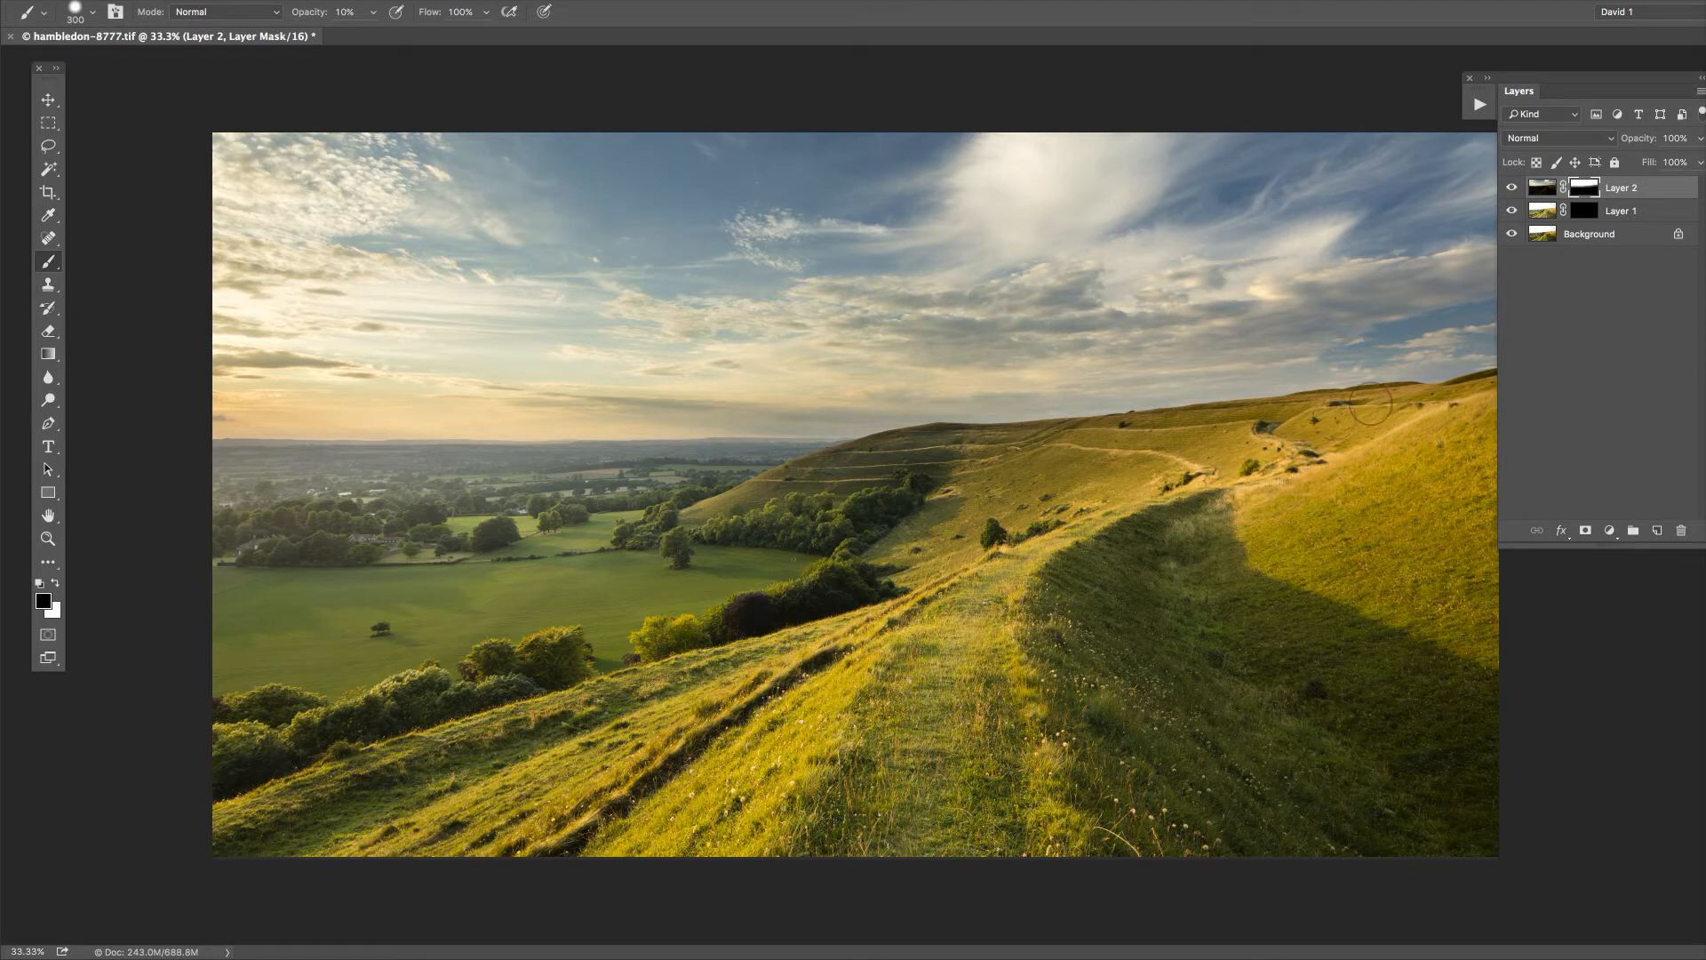
Isolate Layer 2 by hiding Layer 1 and Background, and brush away its faint remains over the hillside at 31% opacity.
{"action": "left_click", "coordinate": [1512, 210]}
{"action": "left_click", "coordinate": [1513, 233]}
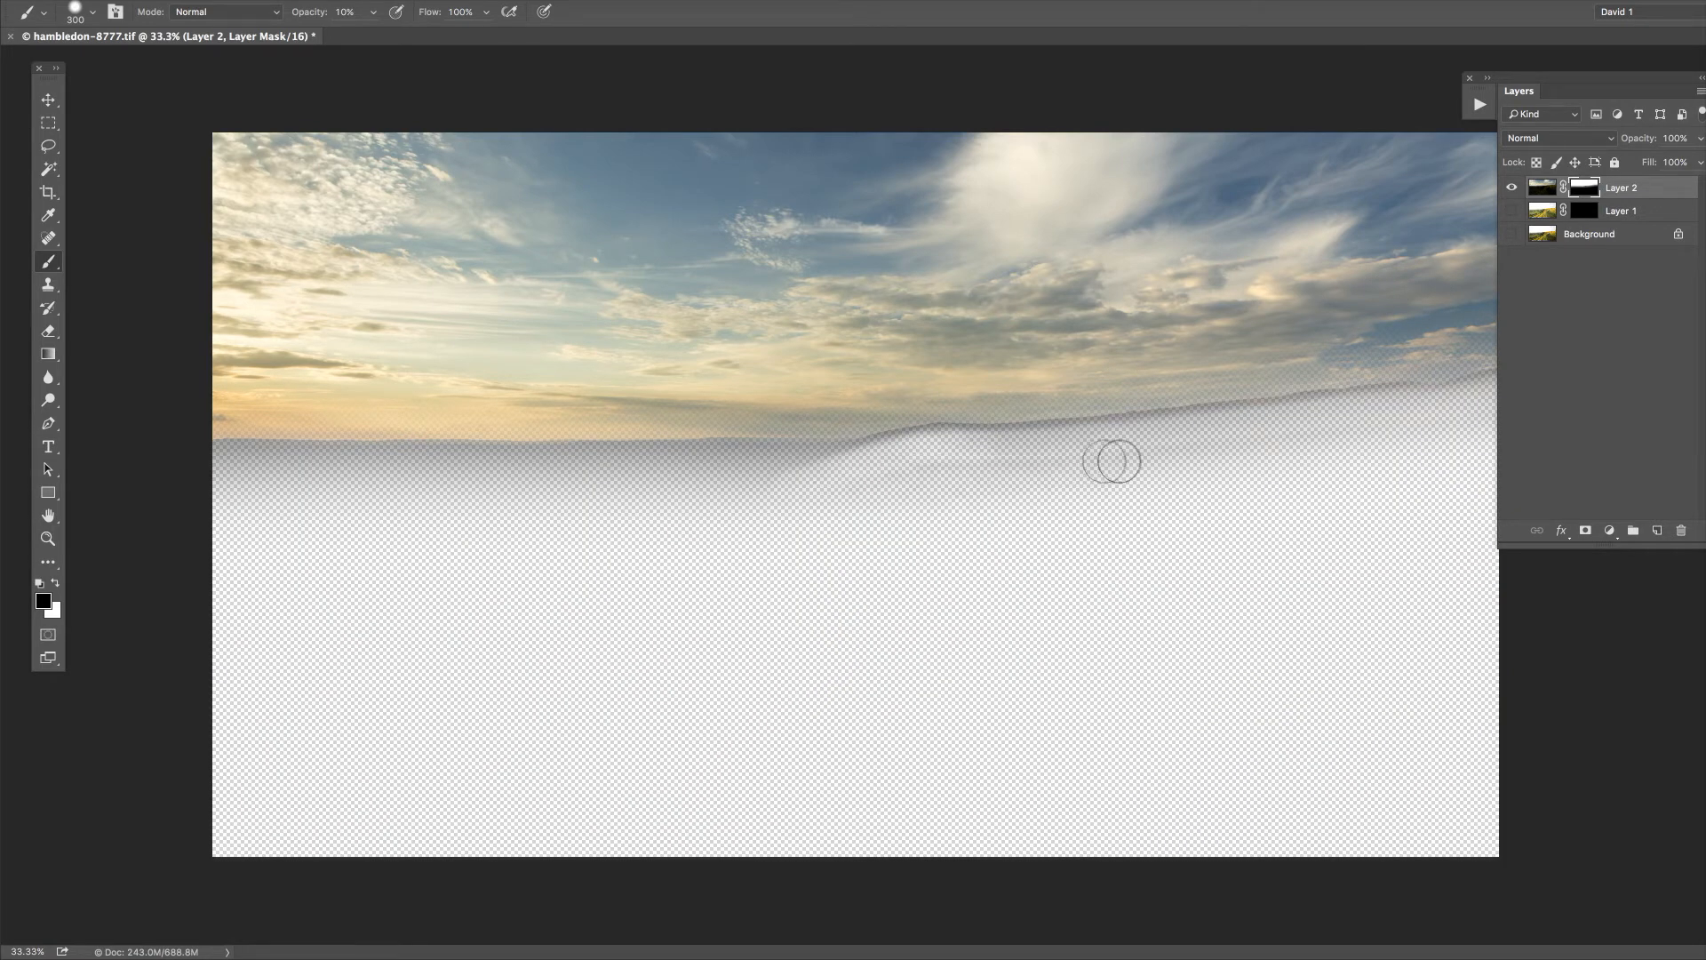
{"action": "right_click", "coordinate": [1318, 444]}
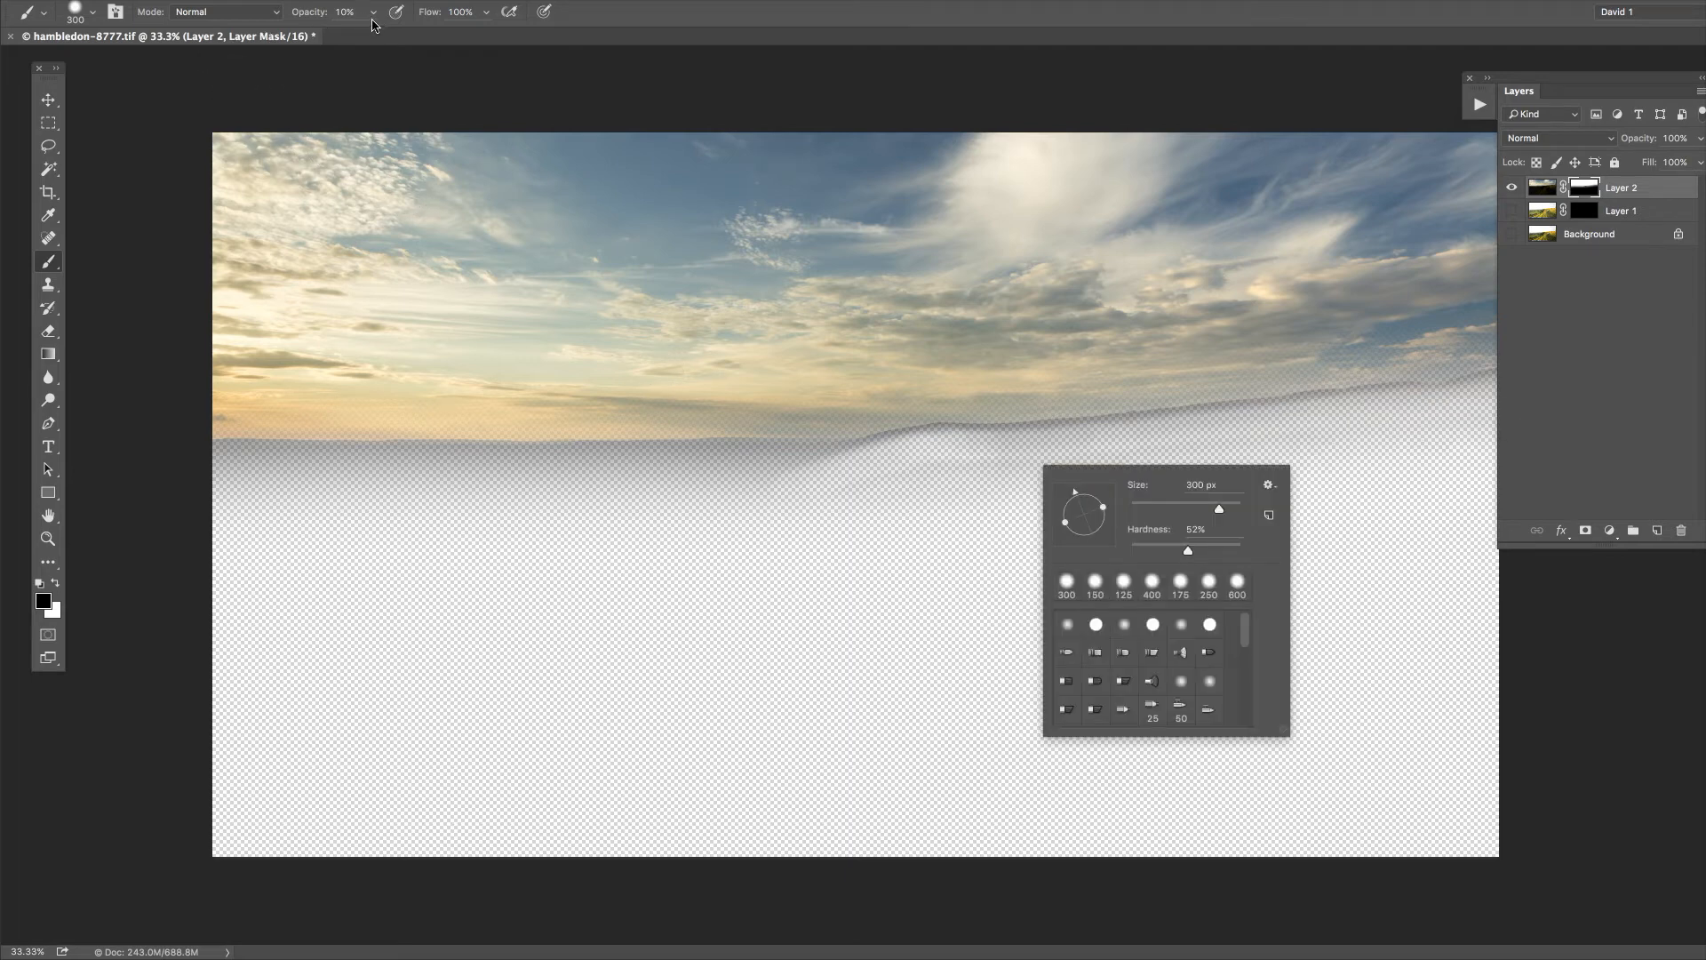
{"action": "left_click", "coordinate": [373, 12]}
{"action": "left_click_drag", "start_coordinate": [369, 36], "coordinate": [387, 47]}
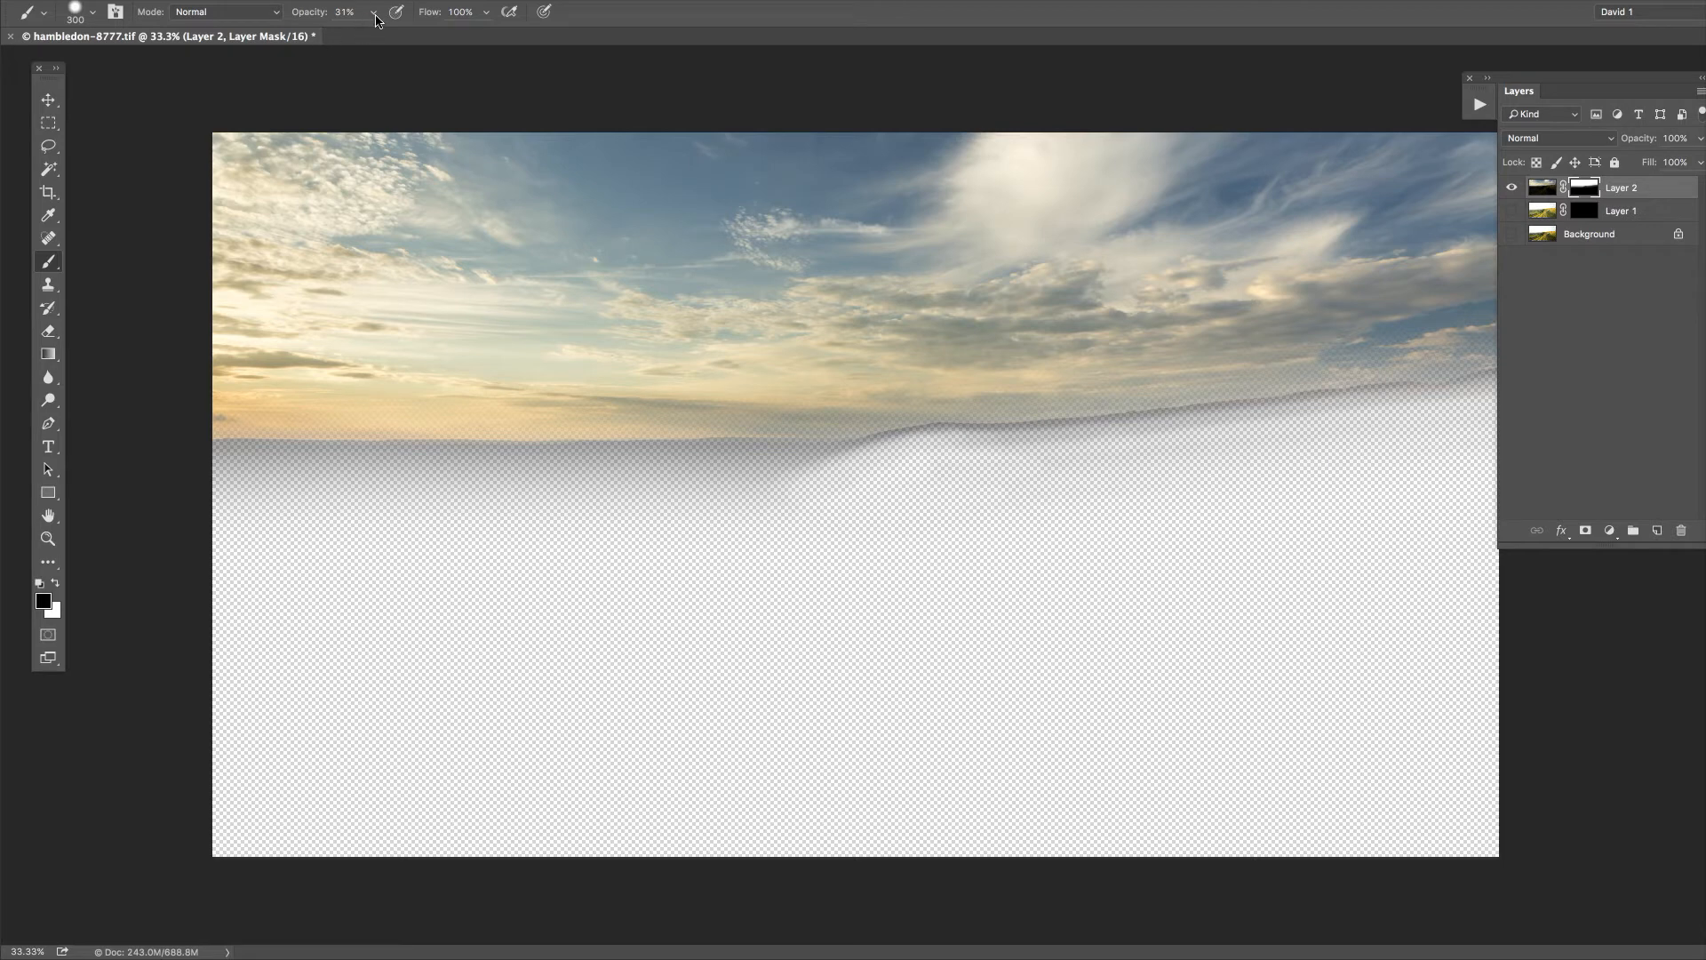
Refine Layer 2's mask along the ridge line in a 50% view with a 100 px black brush at 11% opacity.
{"action": "left_click", "coordinate": [374, 13]}
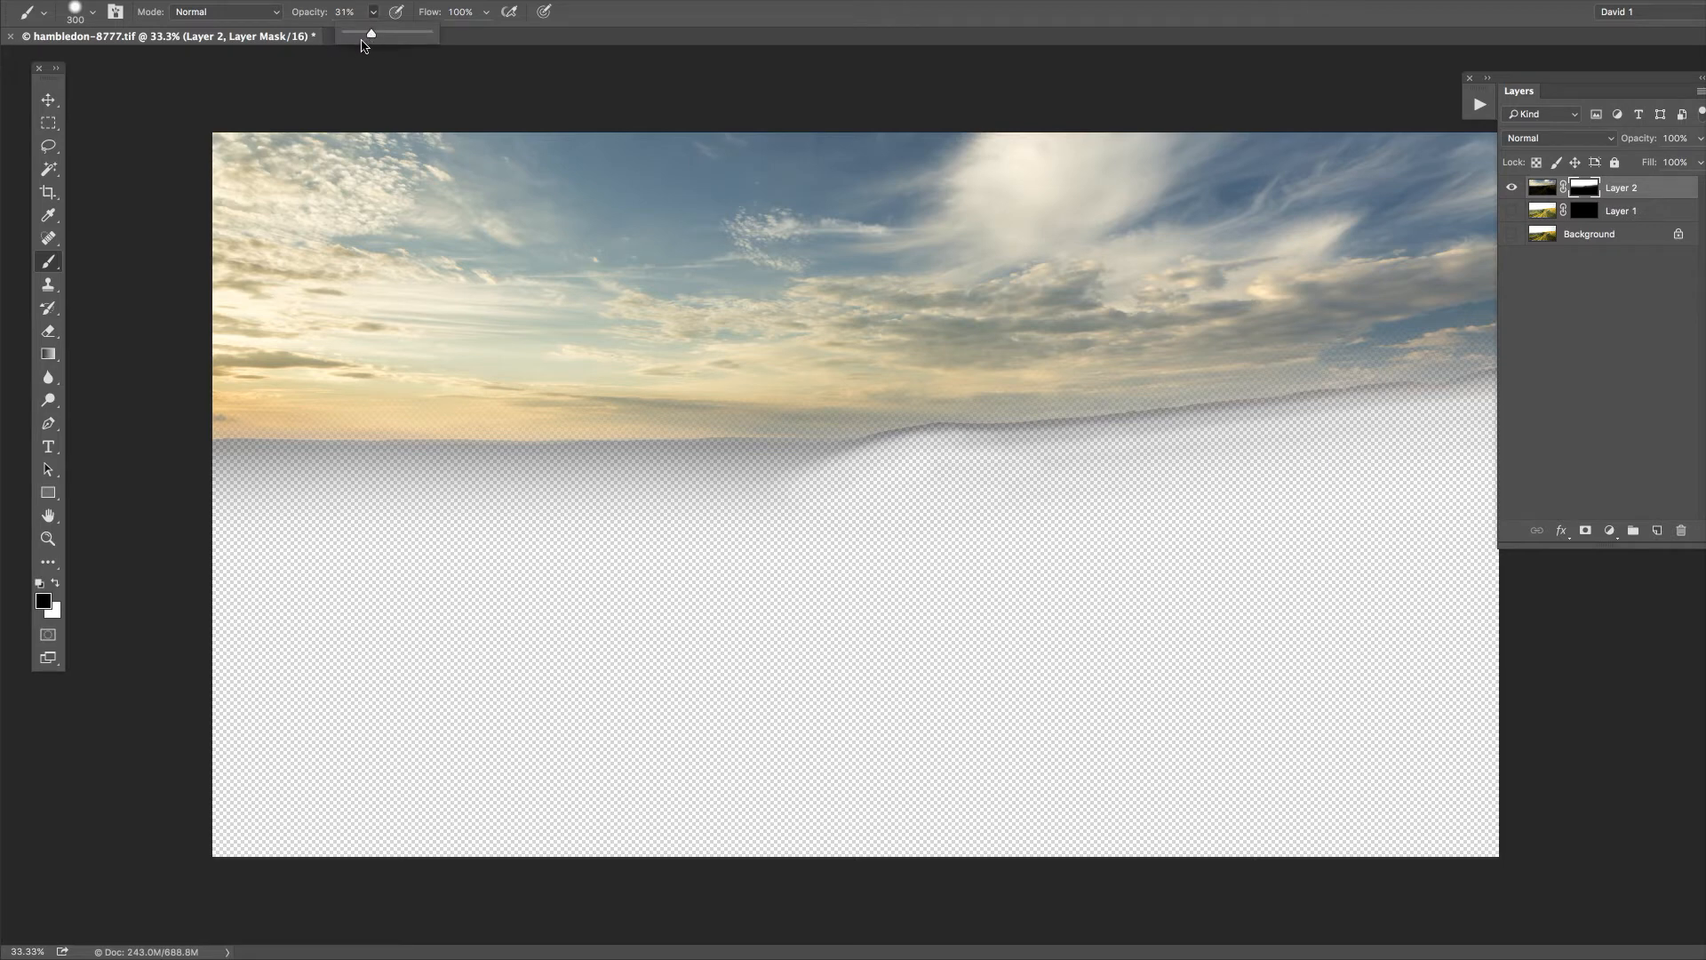
{"action": "left_click_drag", "start_coordinate": [367, 36], "coordinate": [354, 36]}
{"action": "key", "text": "super+plus"}
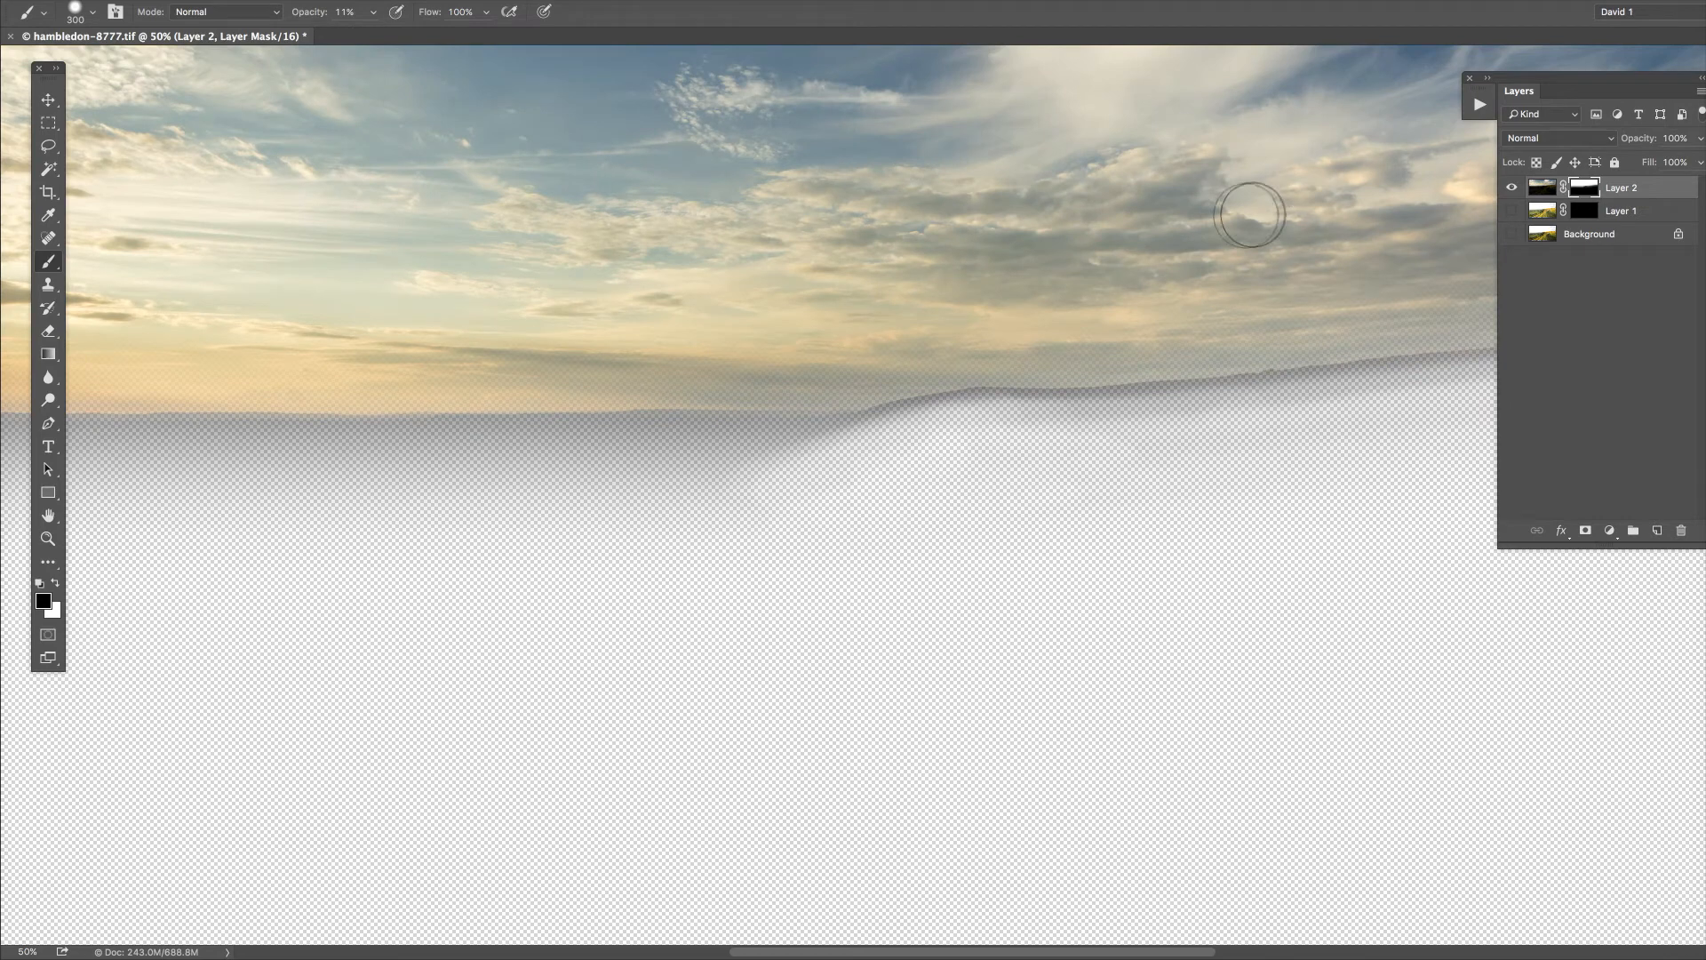
{"action": "key", "text": "bracketleft"}
{"action": "key", "text": "bracketleft"}
{"action": "key", "text": "bracketleft"}
{"action": "key", "text": "bracketleft"}
{"action": "key", "text": "bracketleft"}
{"action": "key", "text": "bracketleft"}
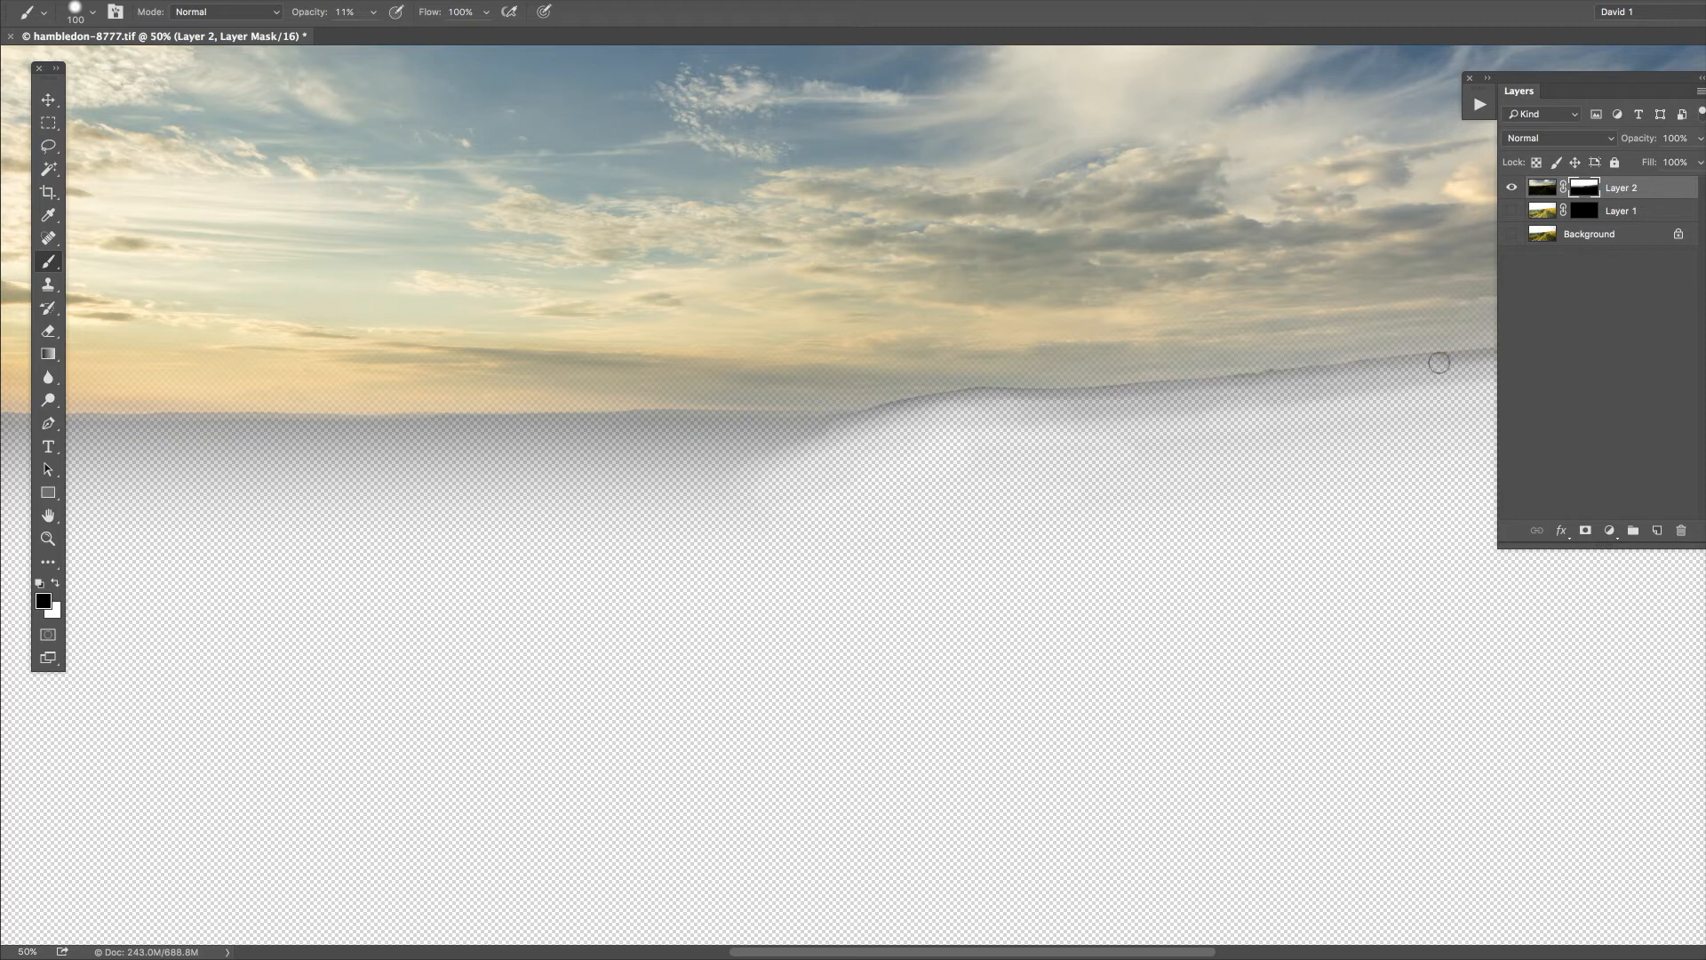
Show Layer 1 and Background again, and view the whole blended image at 33.3% without the layer list.
{"action": "left_click", "coordinate": [1511, 211]}
{"action": "left_click", "coordinate": [1512, 234]}
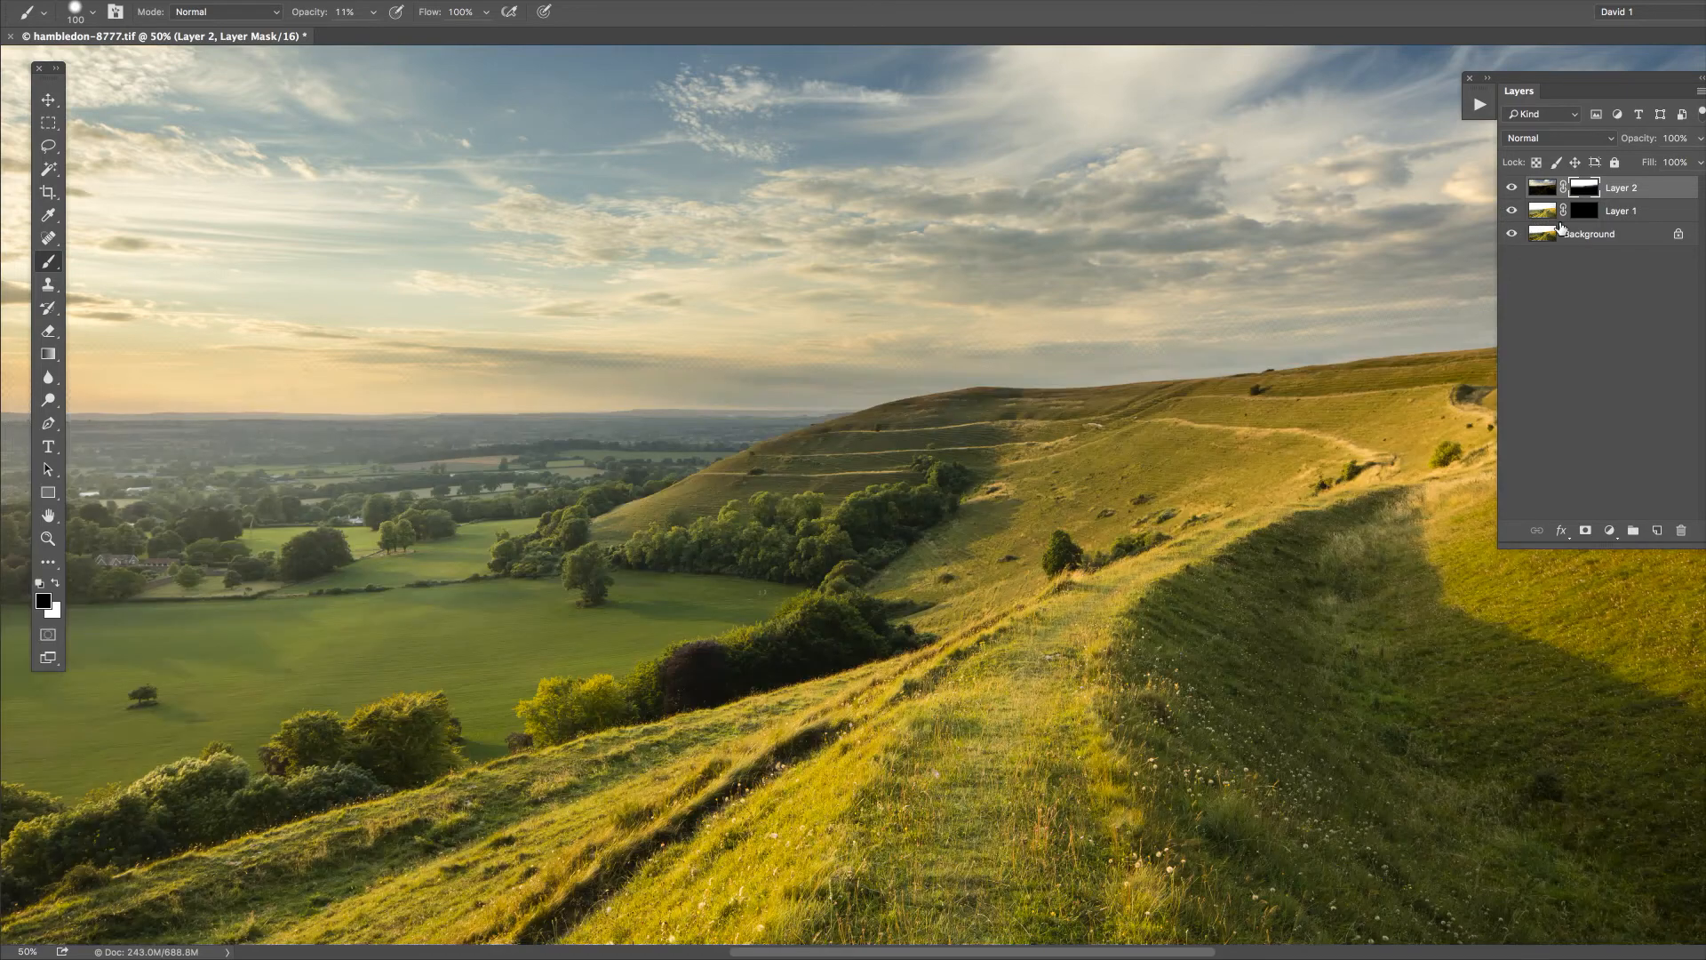
{"action": "key", "text": "F7"}
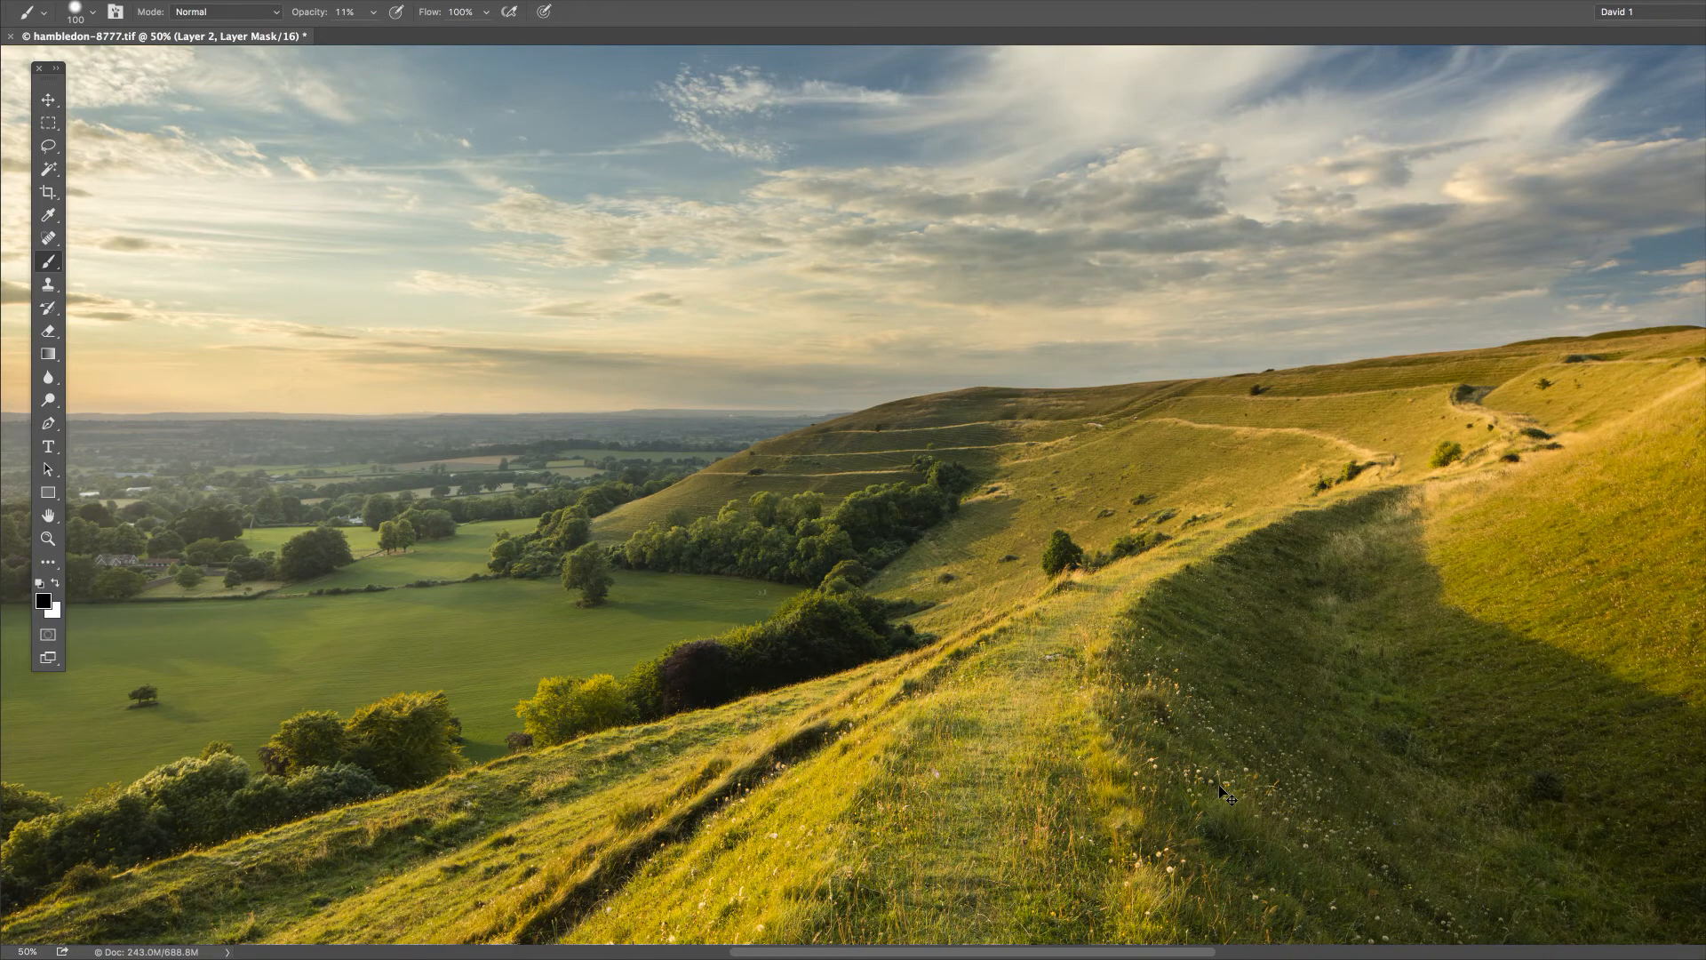
{"action": "key", "text": "ctrl+minus"}
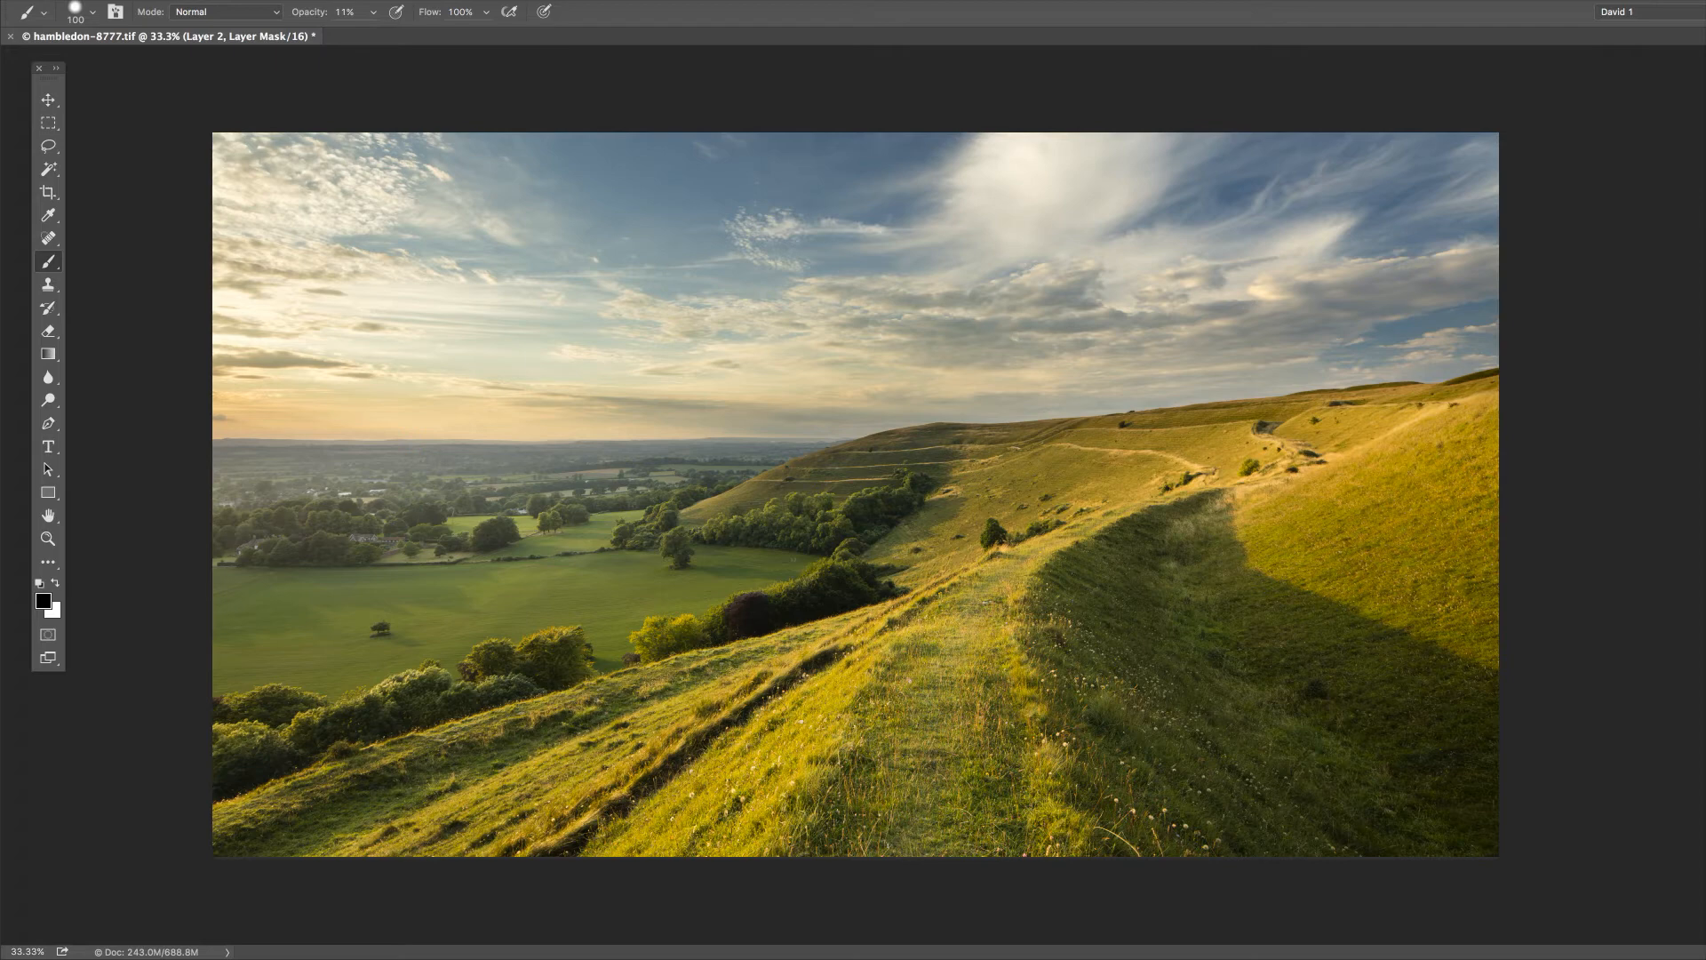
Lasso the hazy distant valley and horizon at the image's left on the Background layer, and feather the selection by 500 pixels.
{"action": "key", "text": "alt+comma"}
{"action": "left_click", "coordinate": [48, 146]}
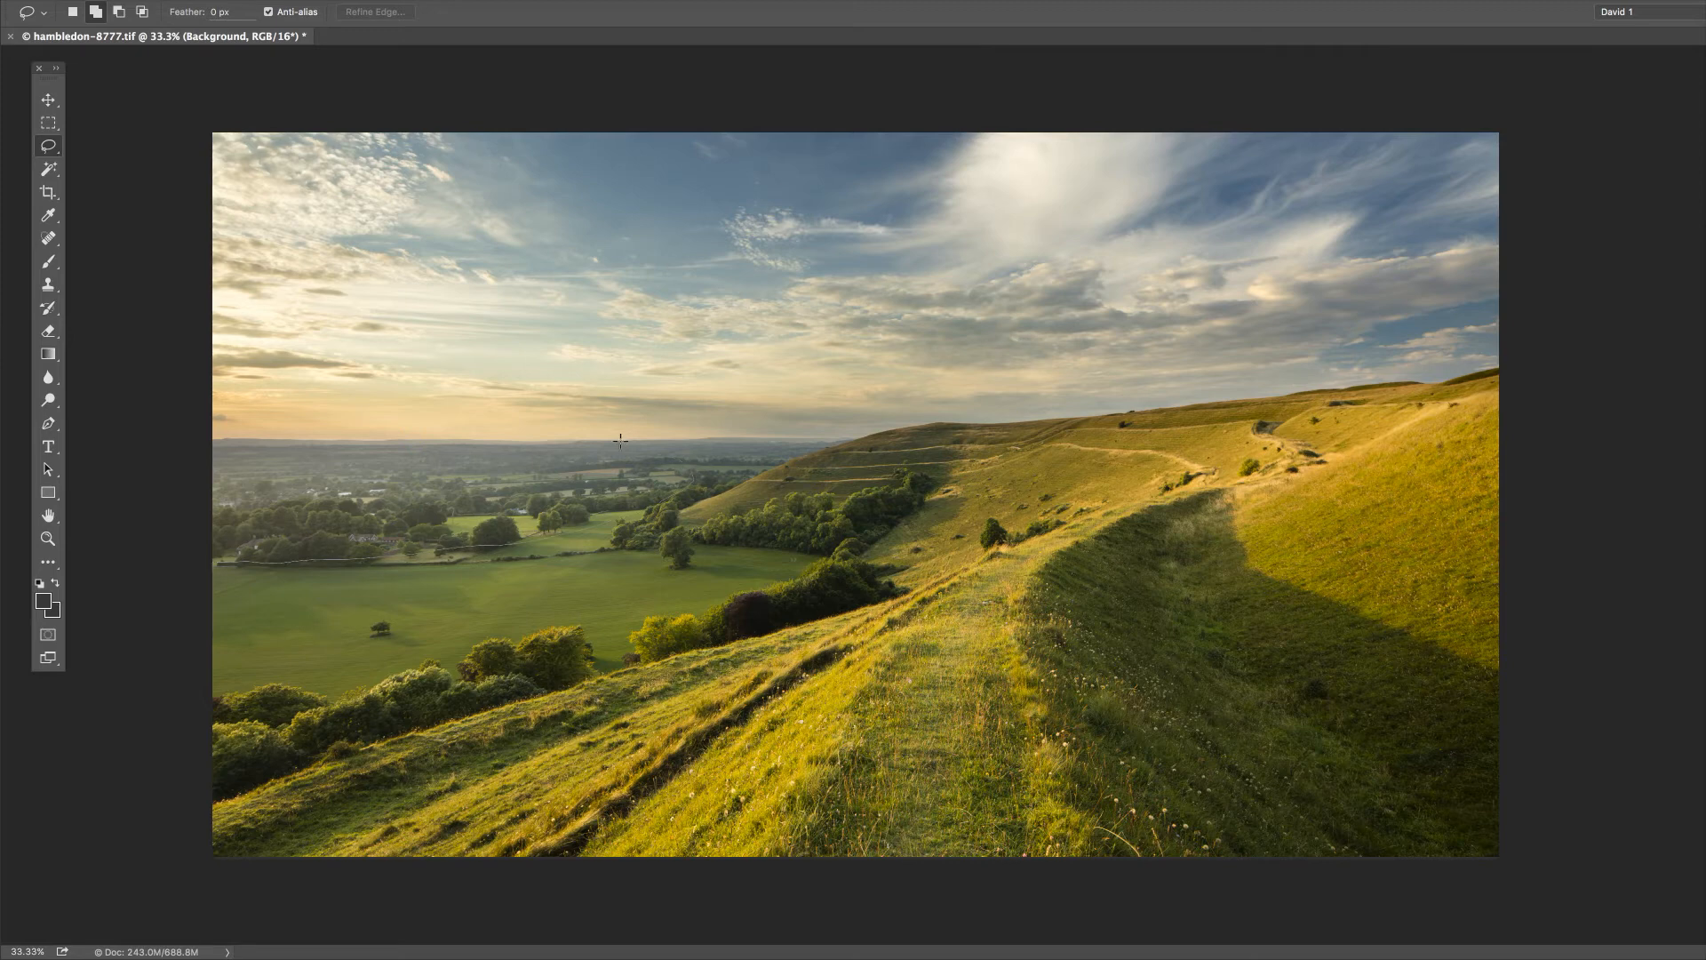
{"action": "mouse_move", "coordinate": [620, 441]}
{"action": "left_mouse_down"}
{"action": "mouse_move", "coordinate": [356, 374]}
{"action": "mouse_move", "coordinate": [143, 359]}
{"action": "mouse_move", "coordinate": [22, 373]}
{"action": "mouse_move", "coordinate": [37, 556]}
{"action": "mouse_move", "coordinate": [210, 558]}
{"action": "left_mouse_up"}
{"action": "left_click", "coordinate": [0, 0]}
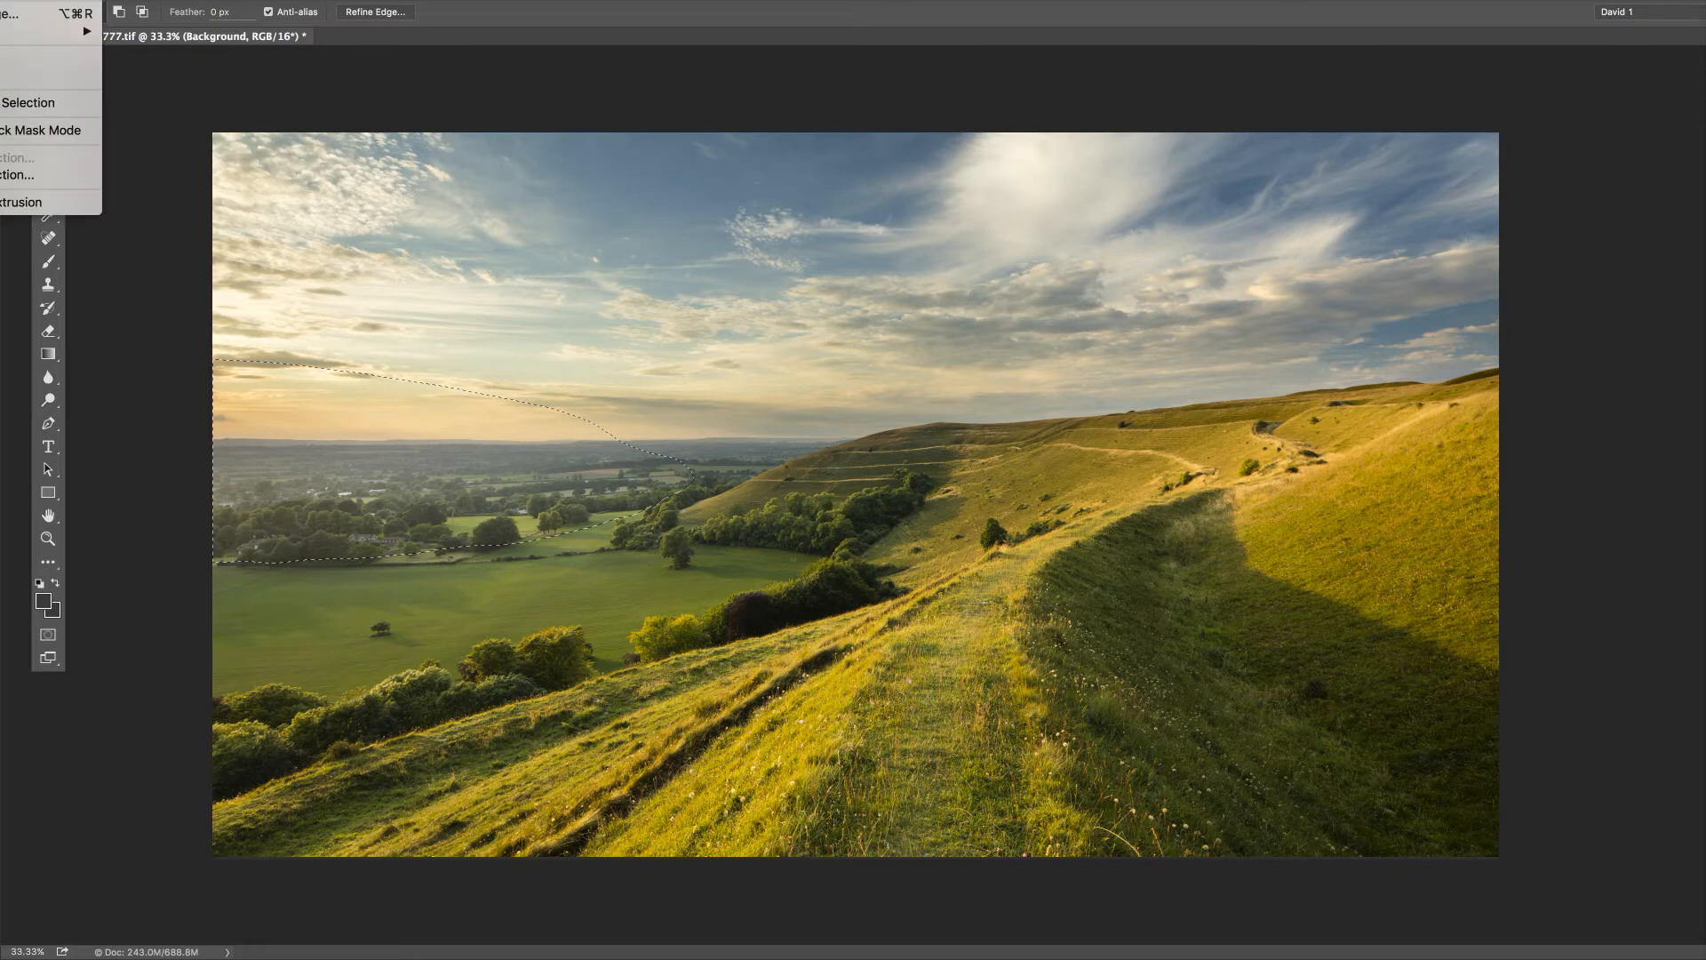
{"action": "mouse_move", "coordinate": [84, 31]}
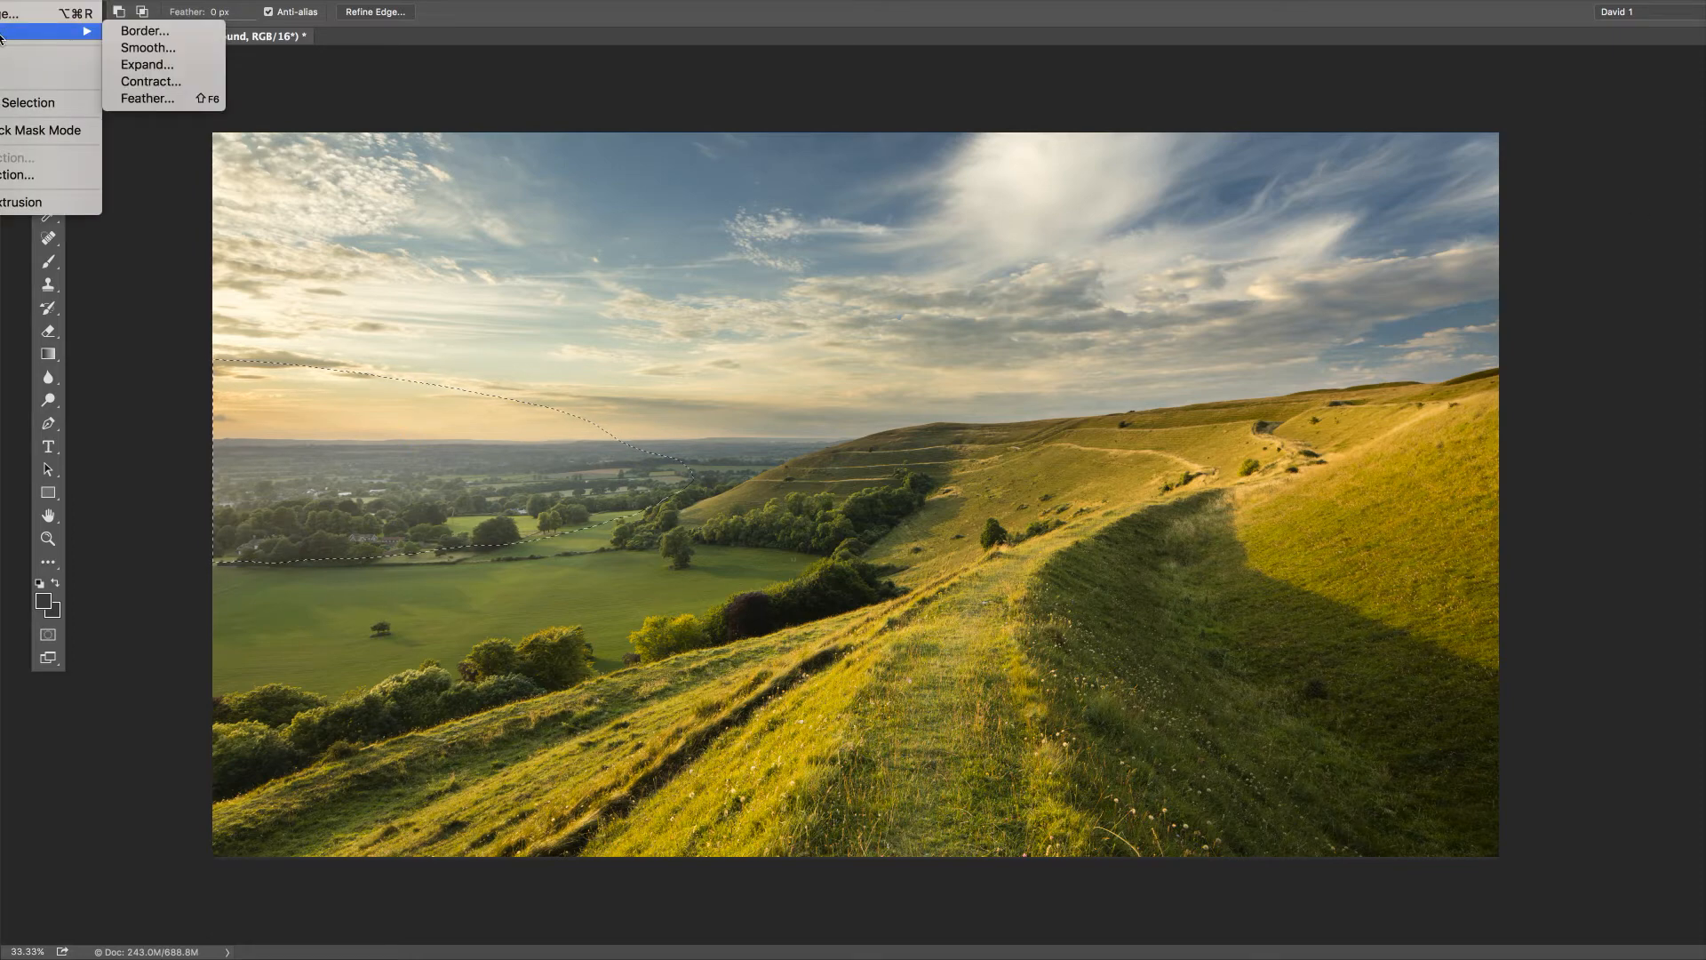
{"action": "left_click", "coordinate": [169, 105]}
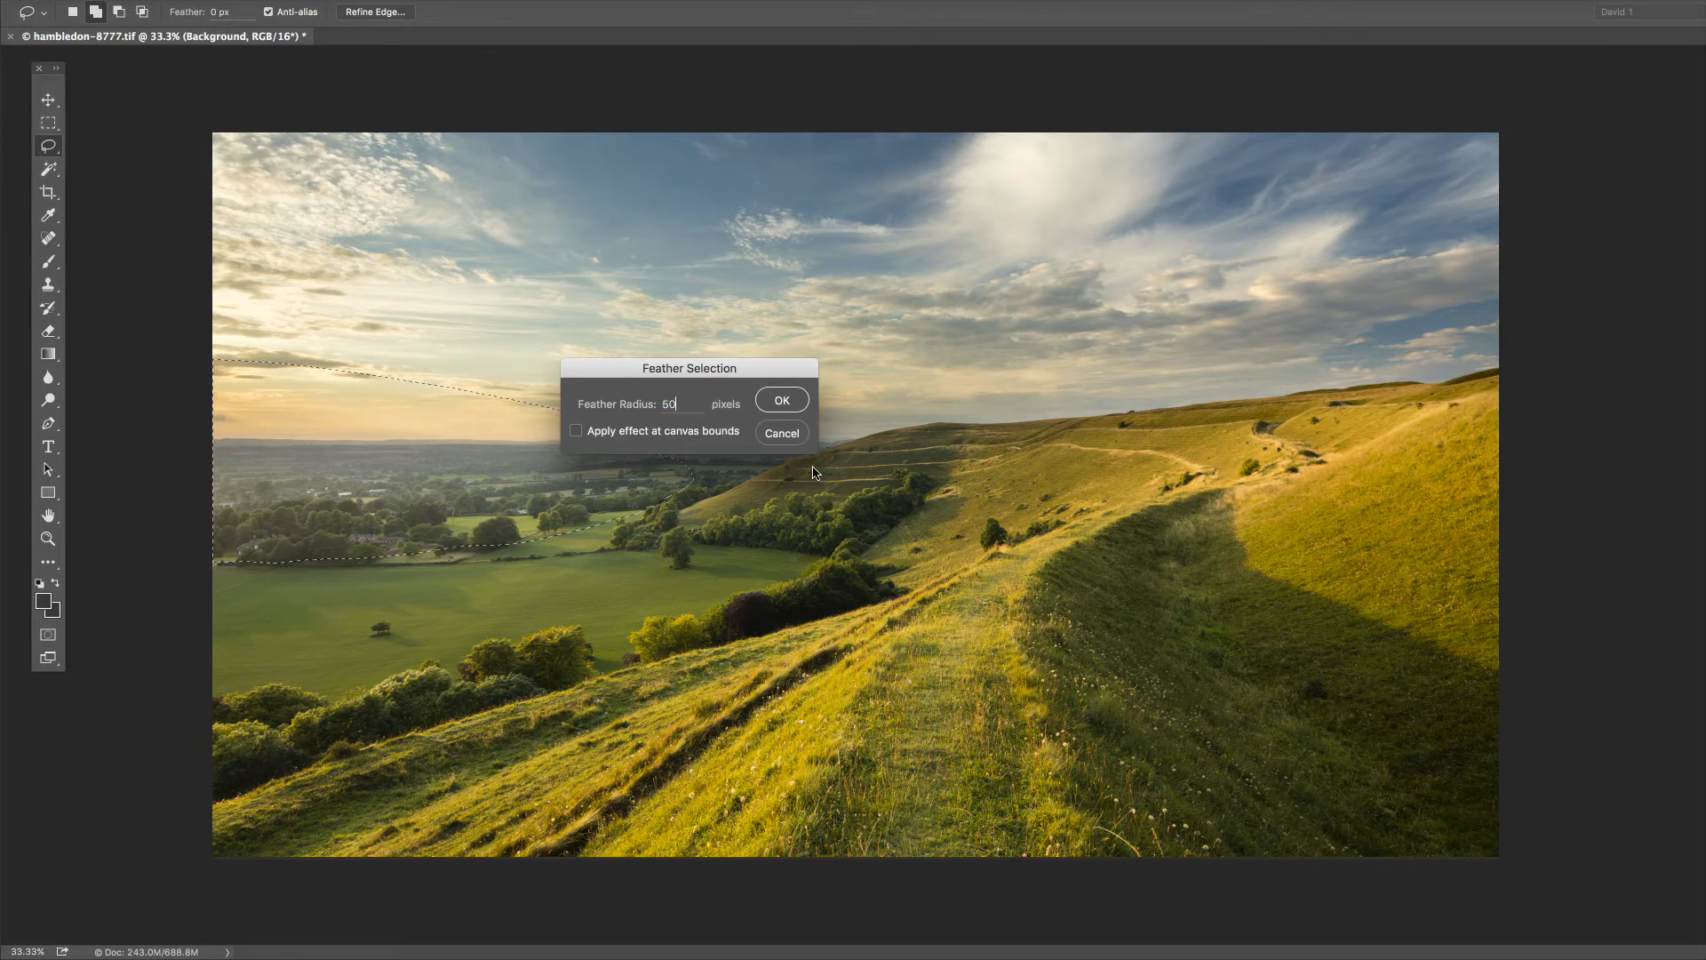
{"action": "type", "text": "0"}
{"action": "left_click", "coordinate": [783, 400]}
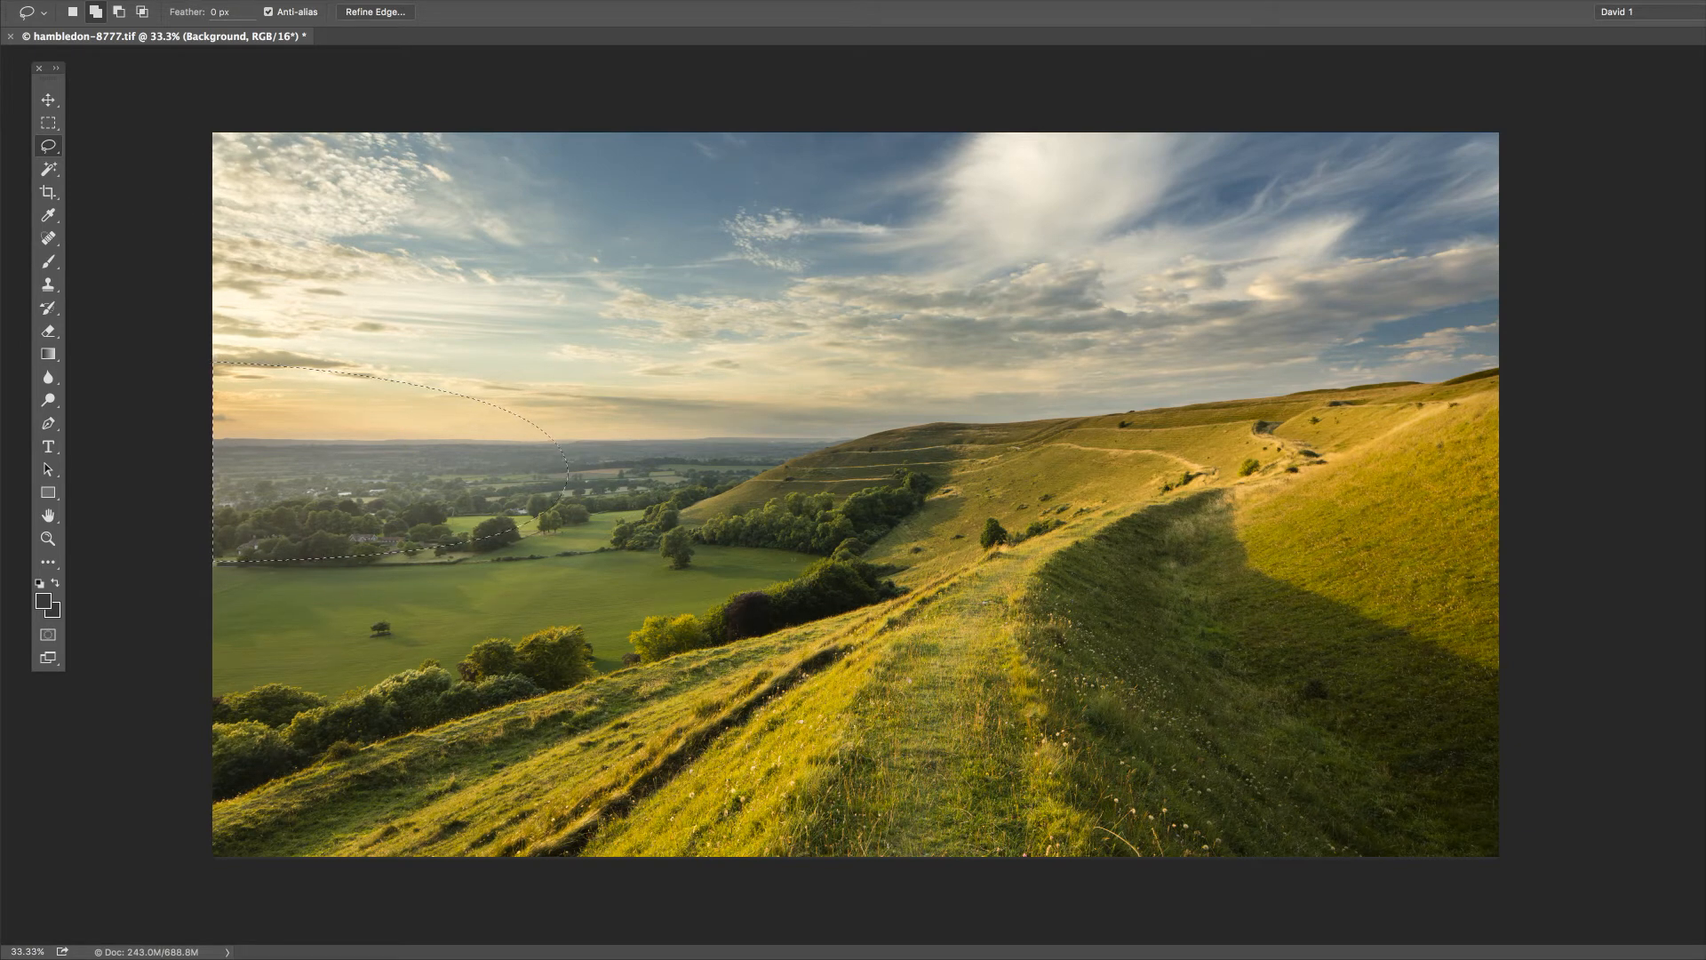
Add contrast to the valley selection with Curves: black point input 22, lowered midtones, and an upper point at input 209, output 200; deselect.
{"action": "mouse_move", "coordinate": [0, 0]}
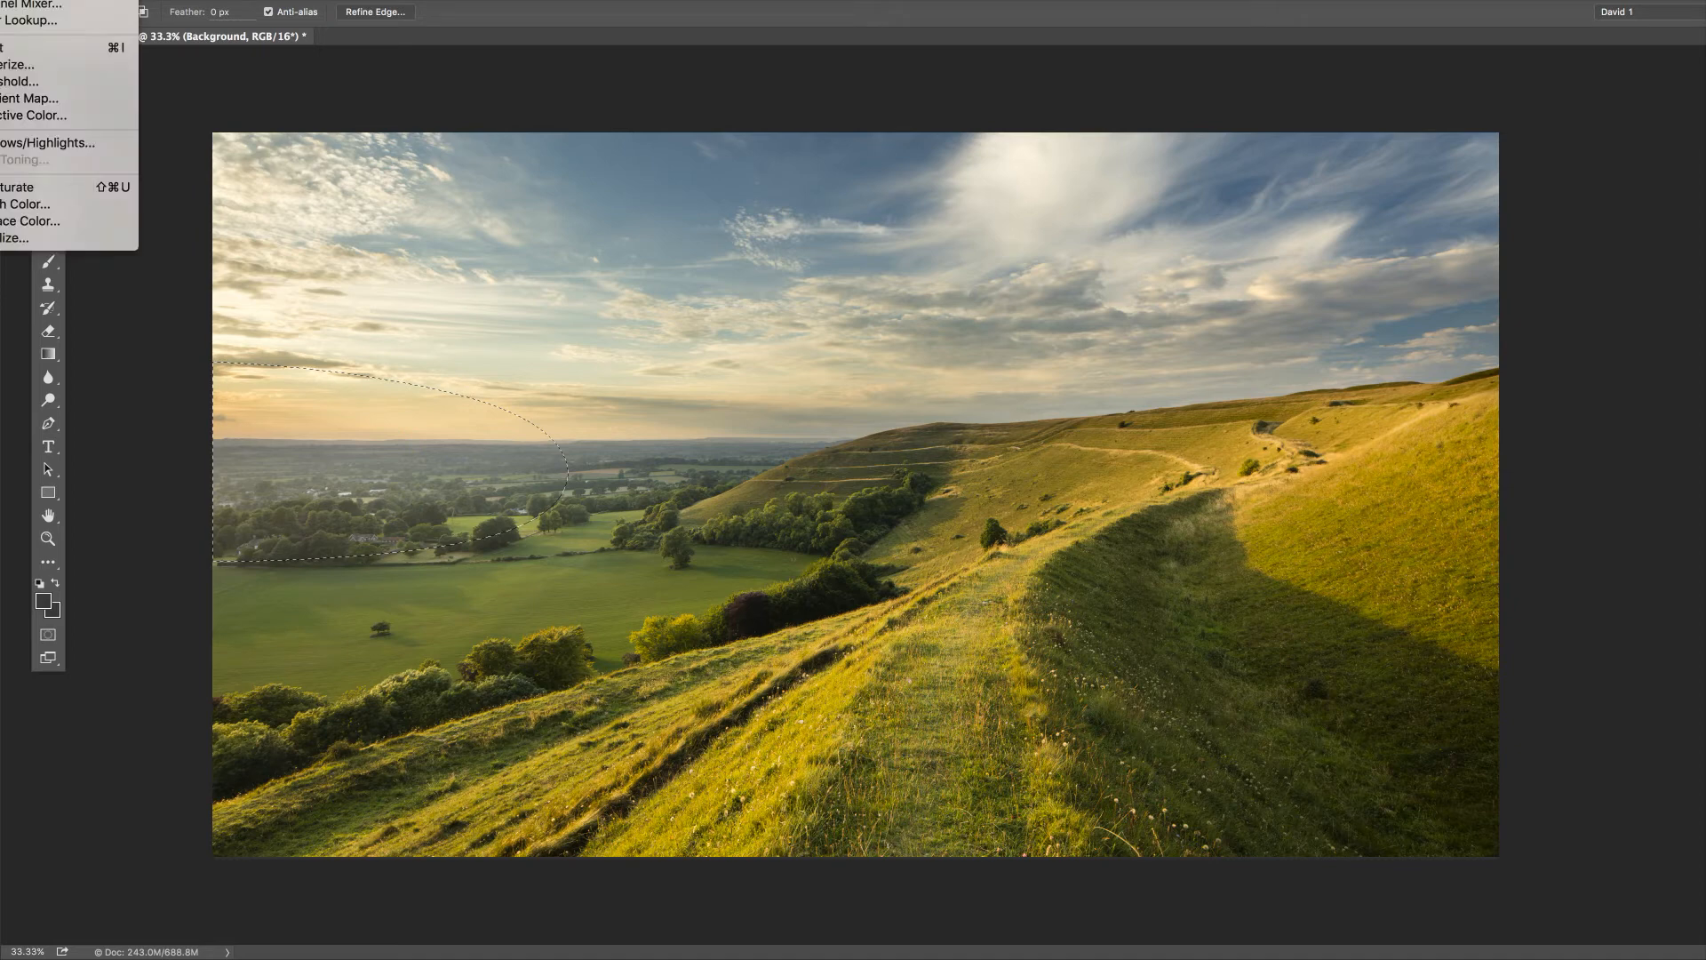
{"action": "key", "text": "Escape"}
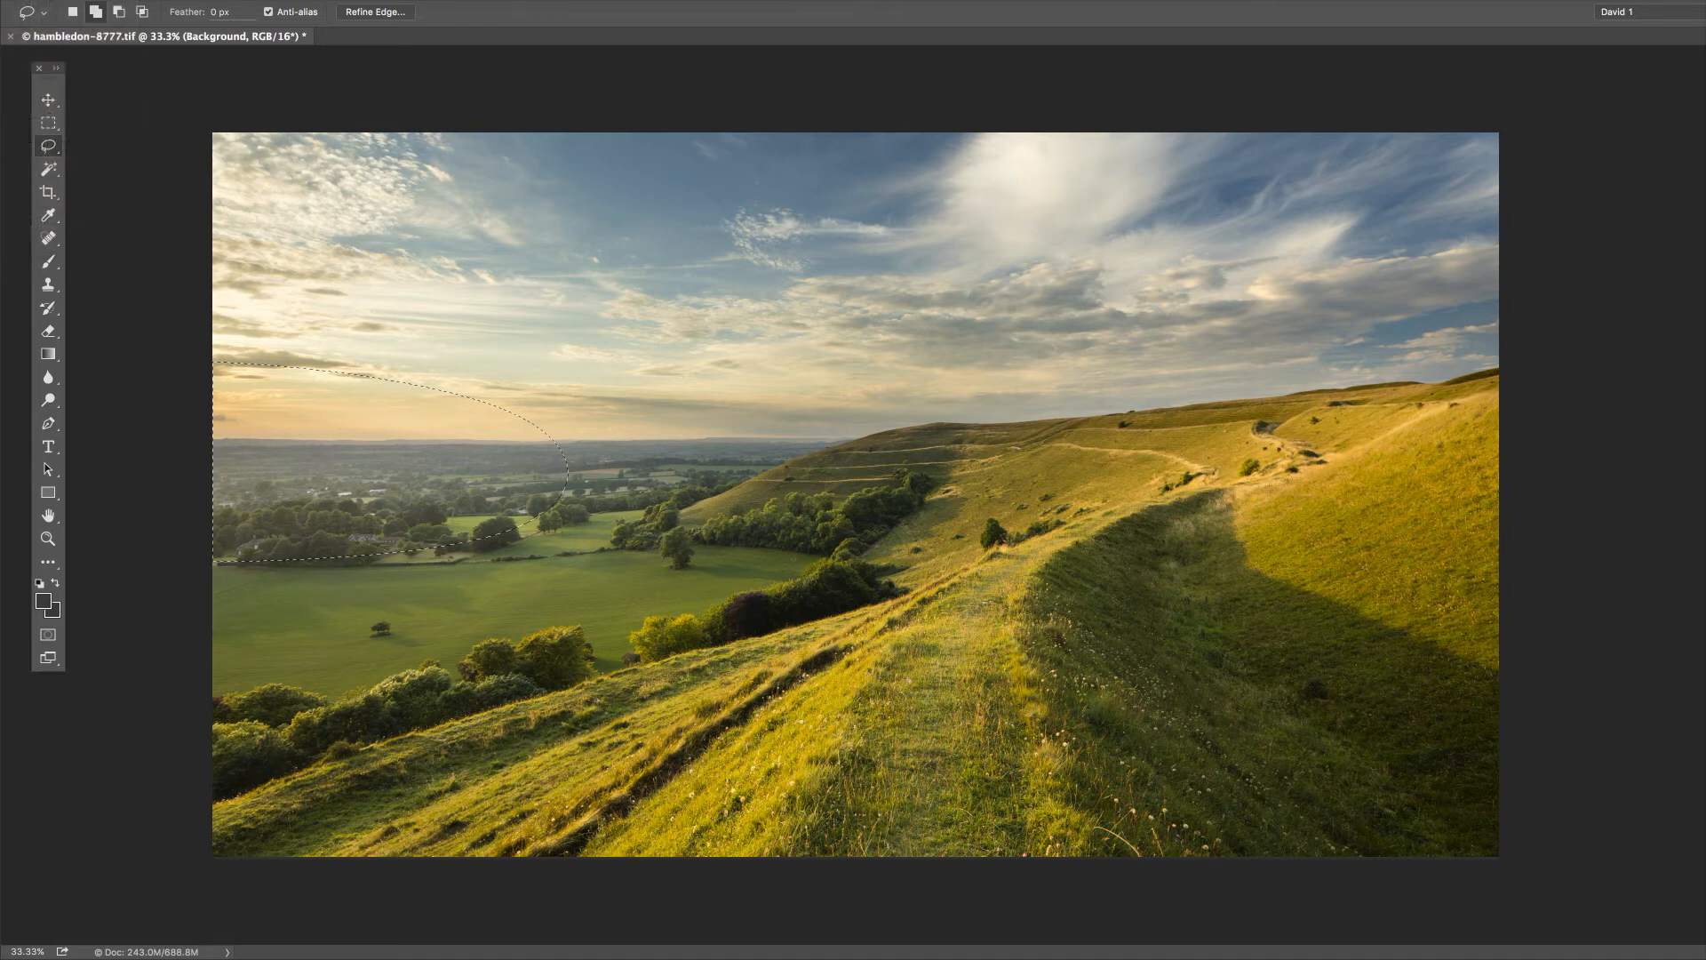
{"action": "key", "text": "i"}
{"action": "key", "text": "ctrl+m"}
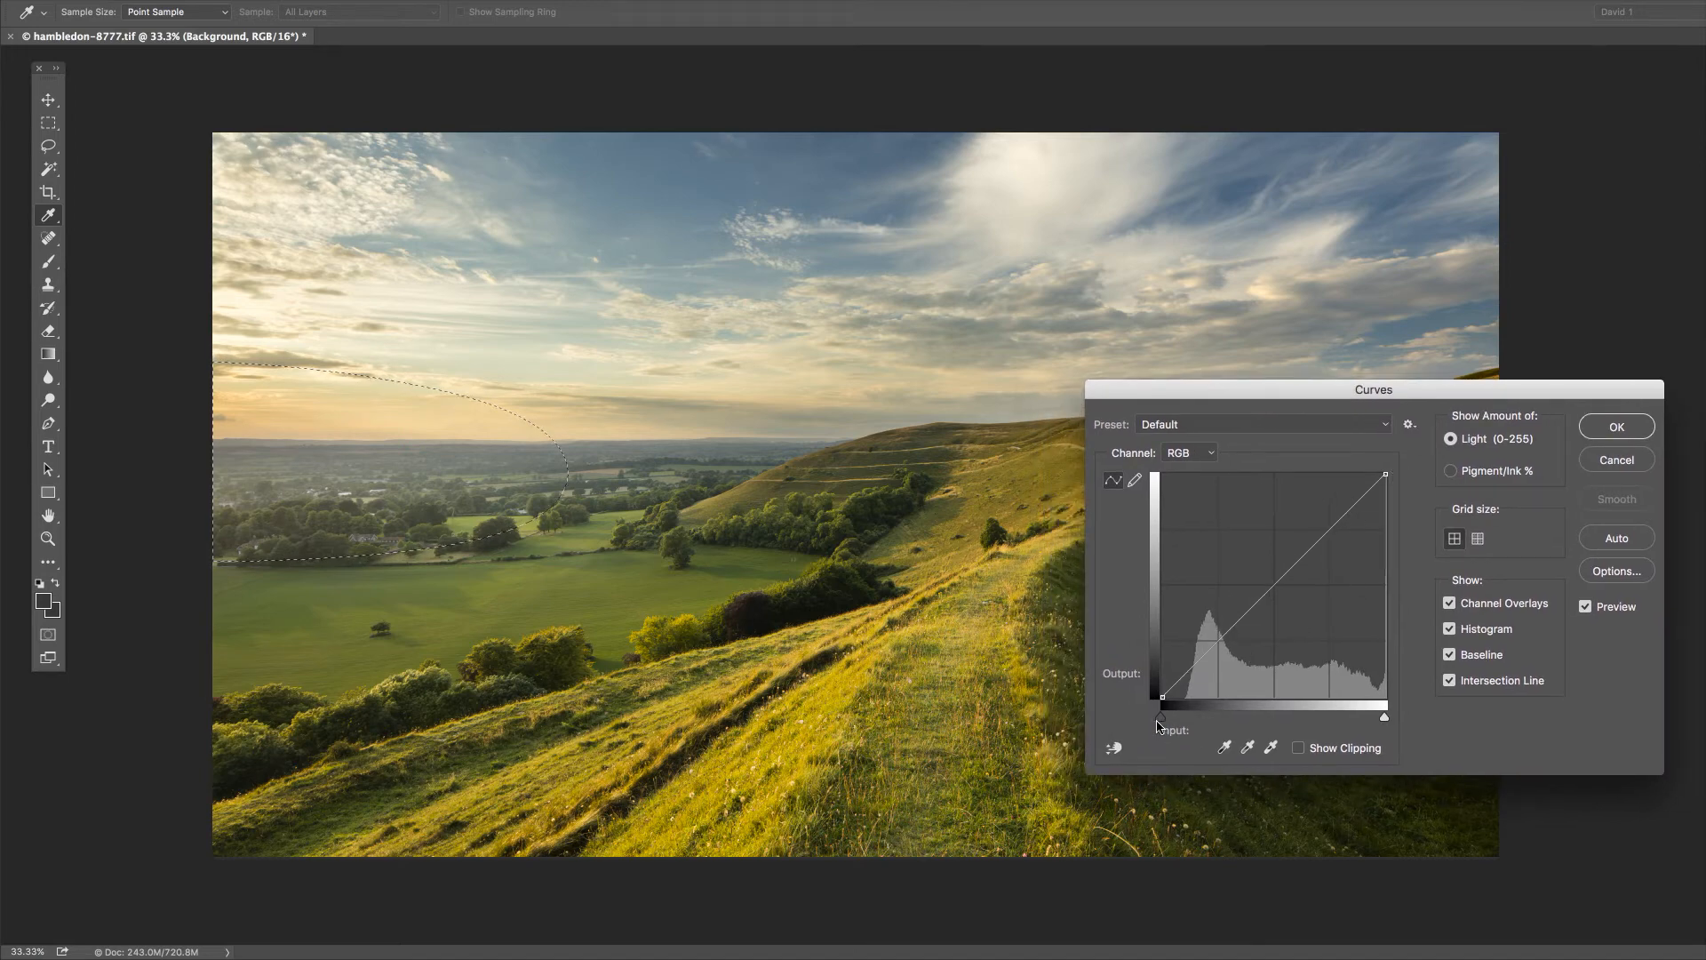
{"action": "left_click_drag", "start_coordinate": [1158, 725], "coordinate": [1179, 726]}
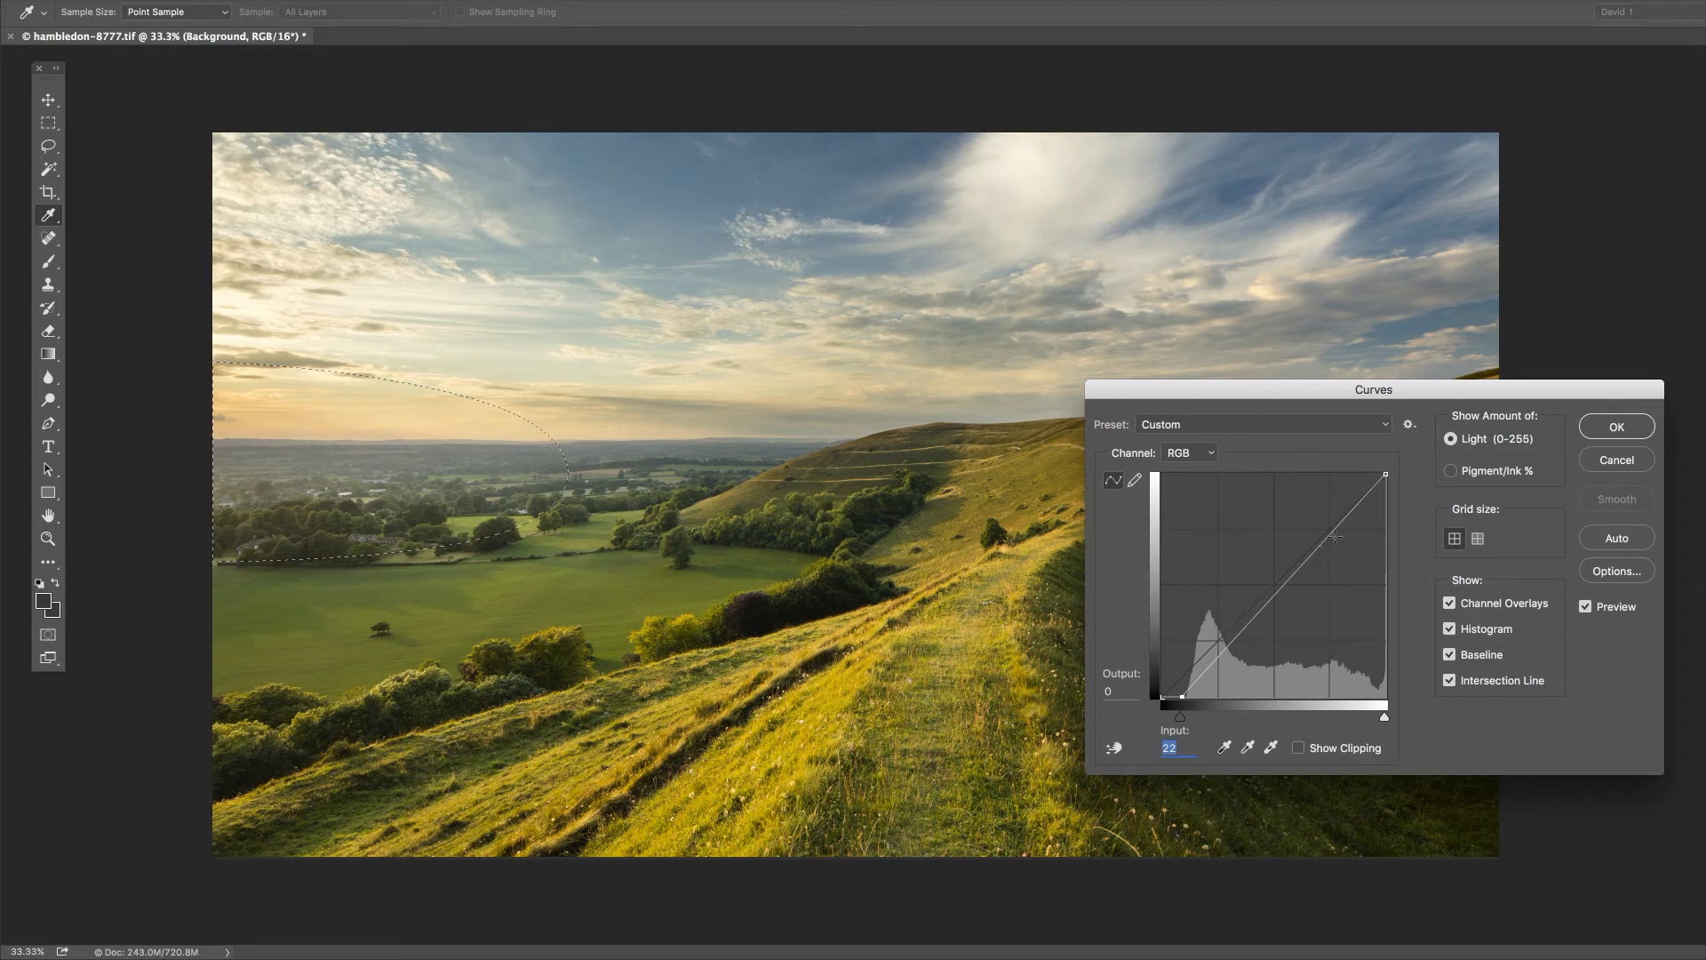
{"action": "left_click_drag", "start_coordinate": [1242, 632], "coordinate": [1250, 637]}
{"action": "left_click_drag", "start_coordinate": [1348, 517], "coordinate": [1346, 522]}
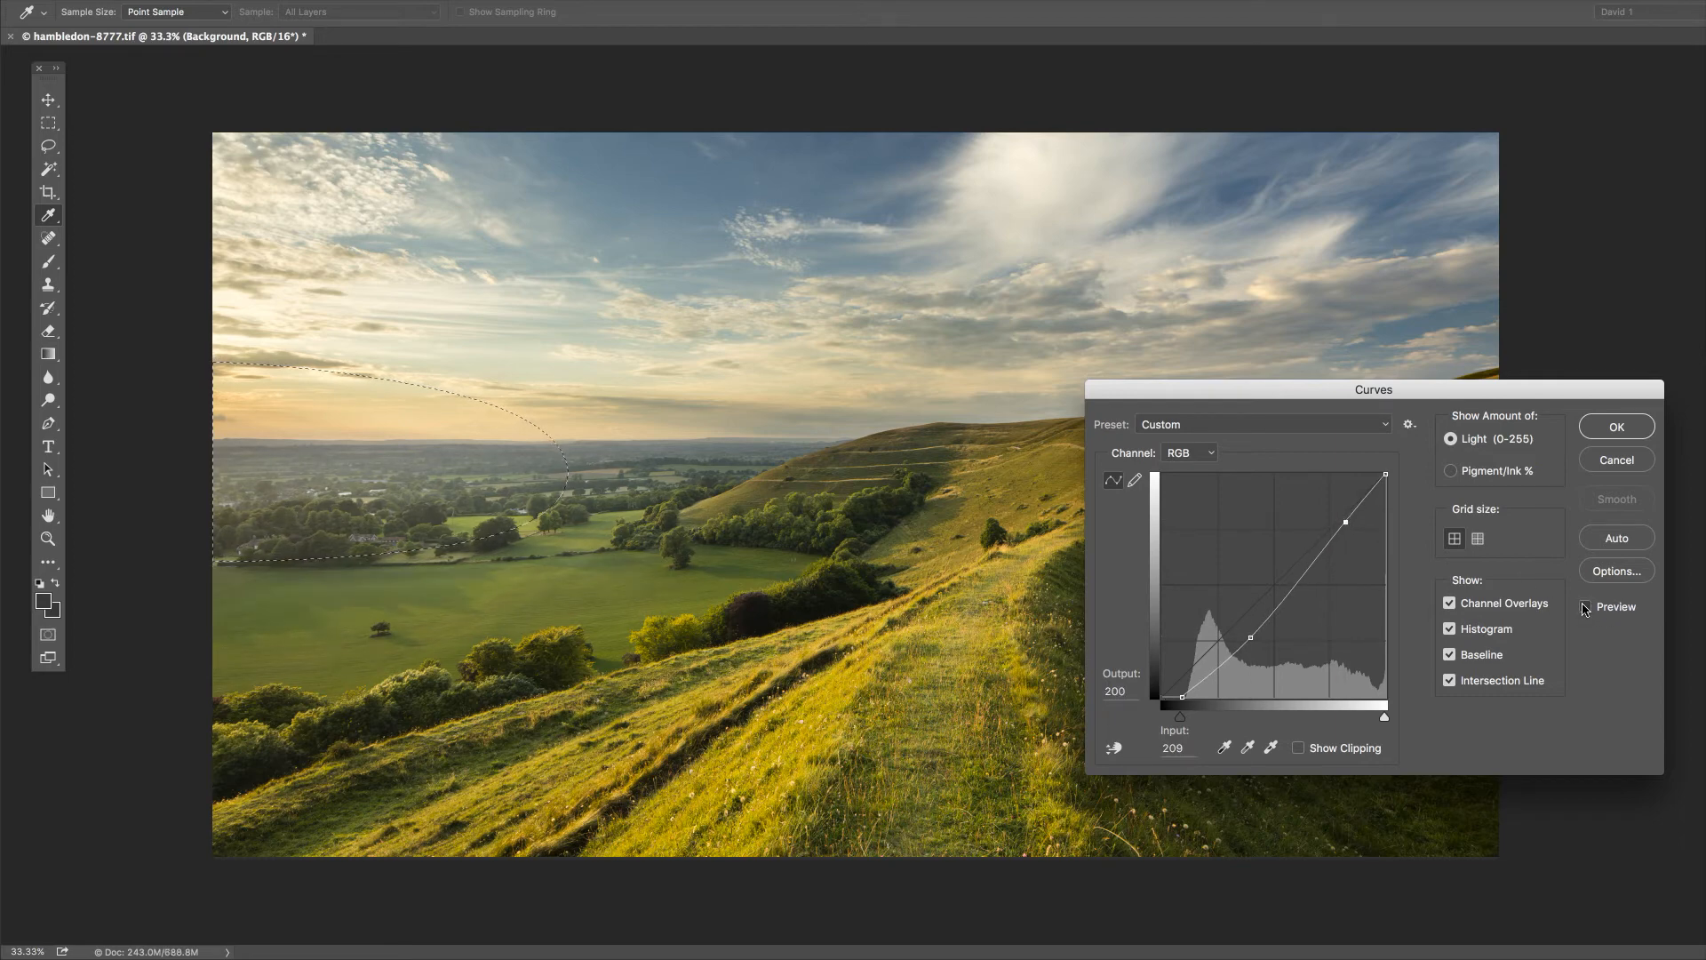
{"action": "left_click", "coordinate": [1586, 608]}
{"action": "left_click", "coordinate": [1587, 607]}
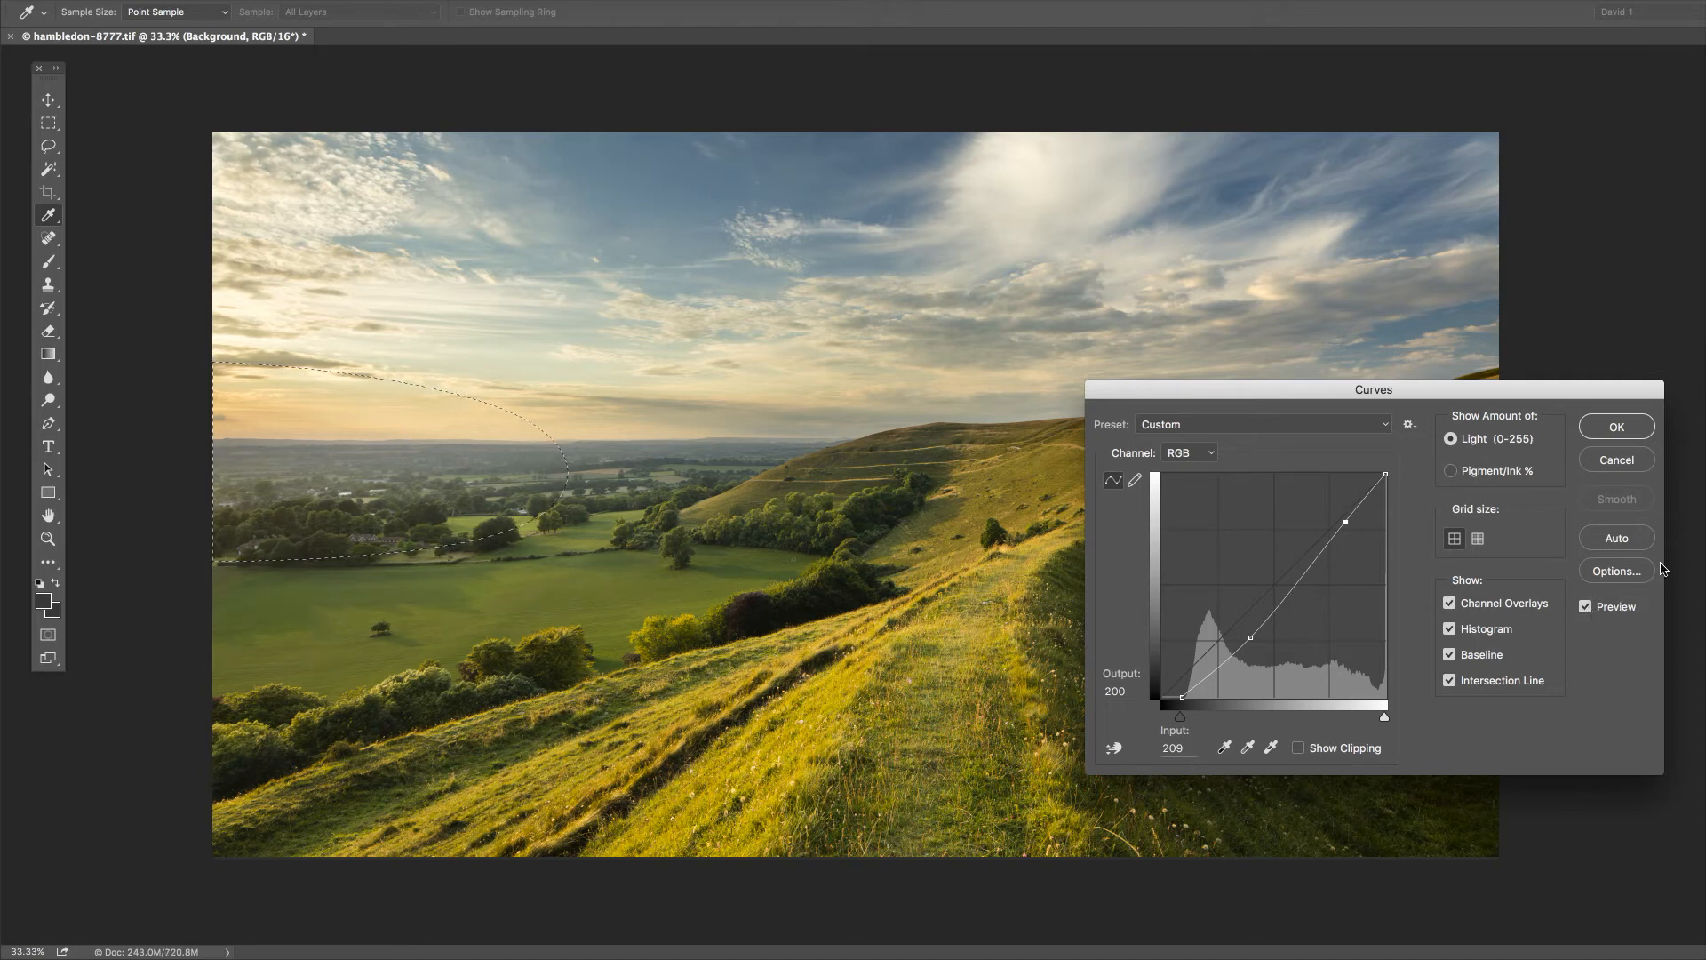
{"action": "left_click", "coordinate": [1623, 430]}
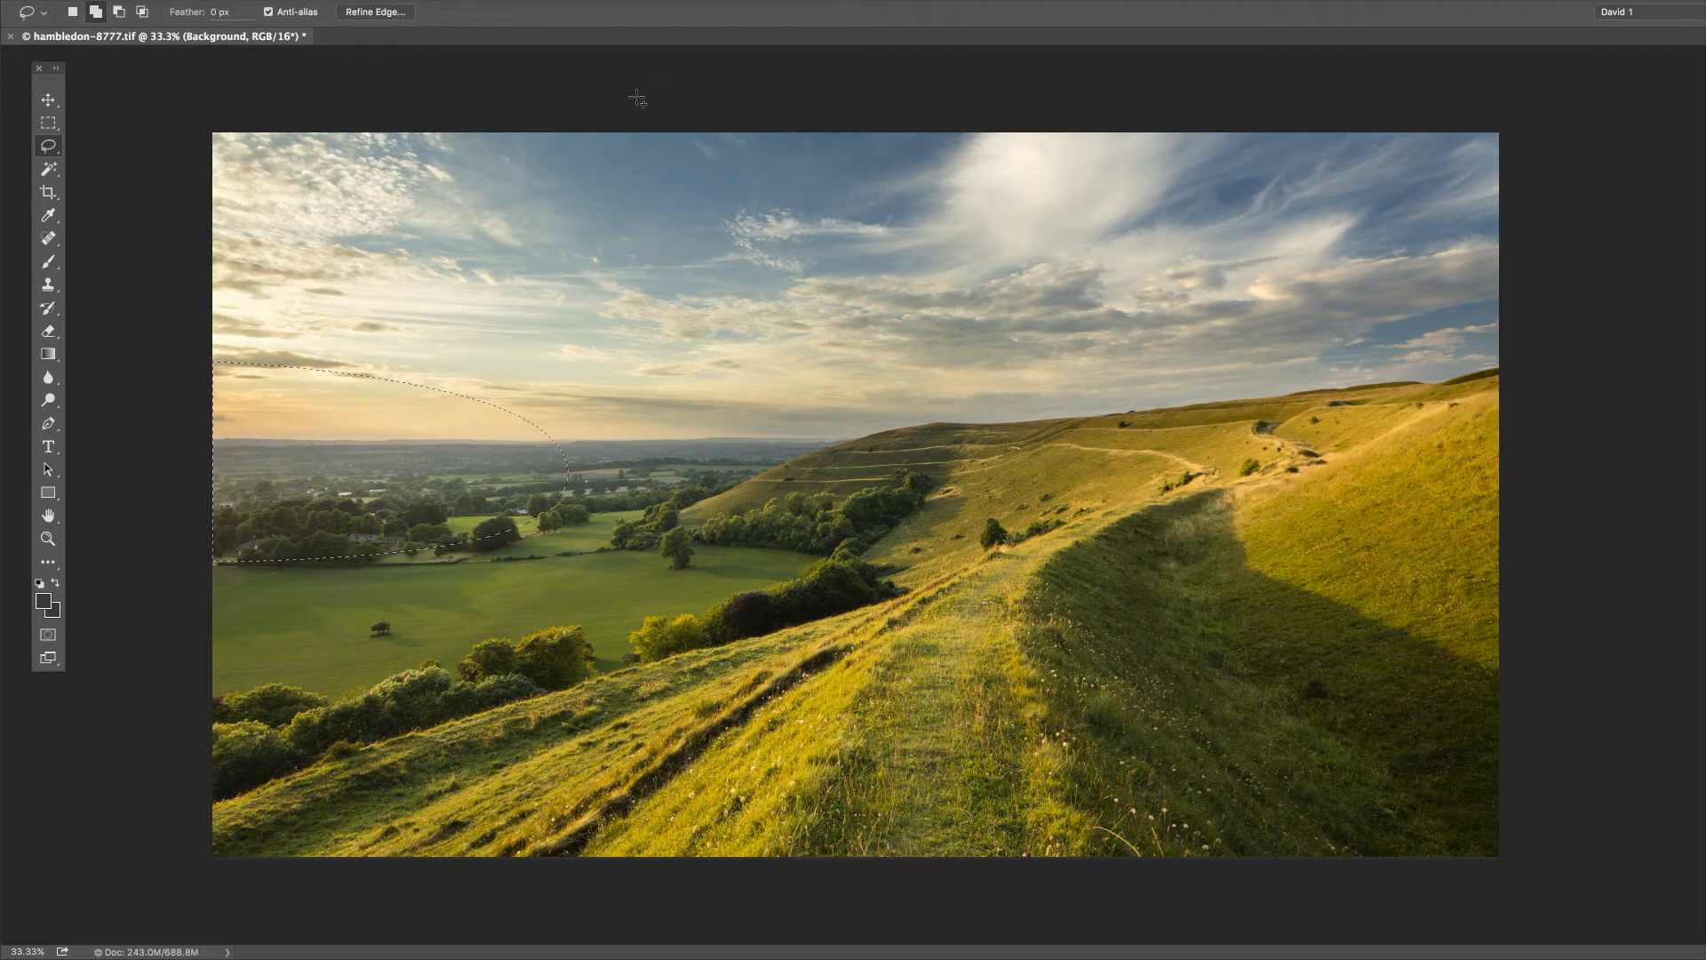
{"action": "left_click", "coordinate": [0, 0]}
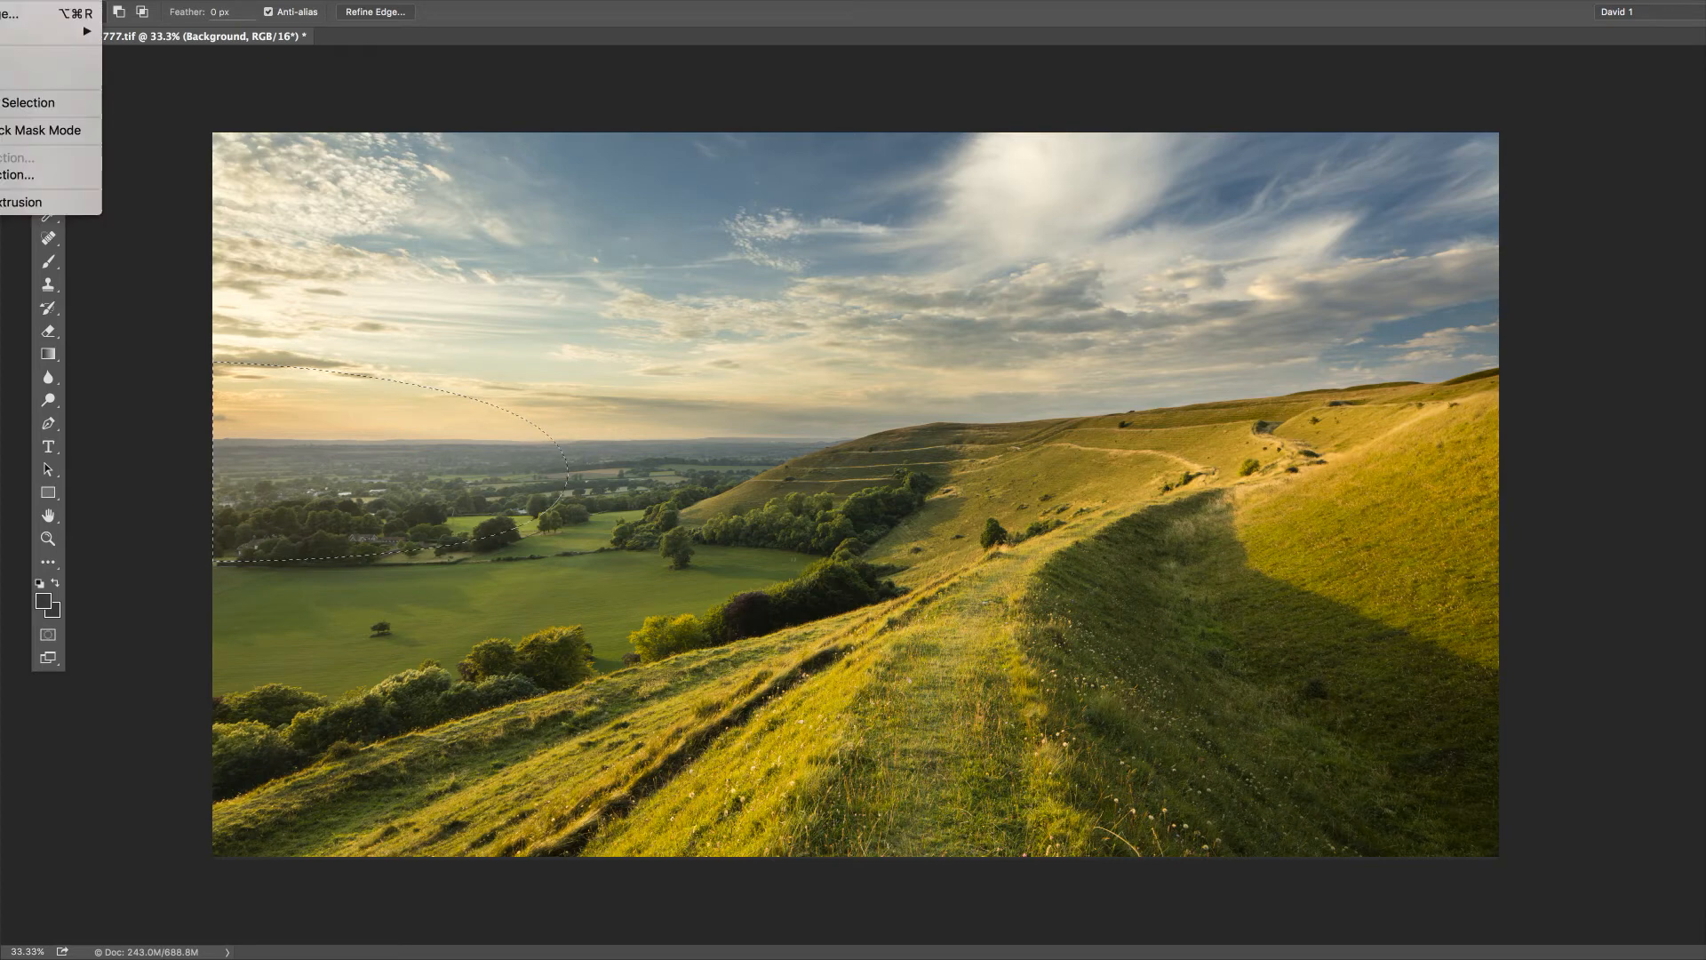
{"action": "left_click", "coordinate": [0, 0]}
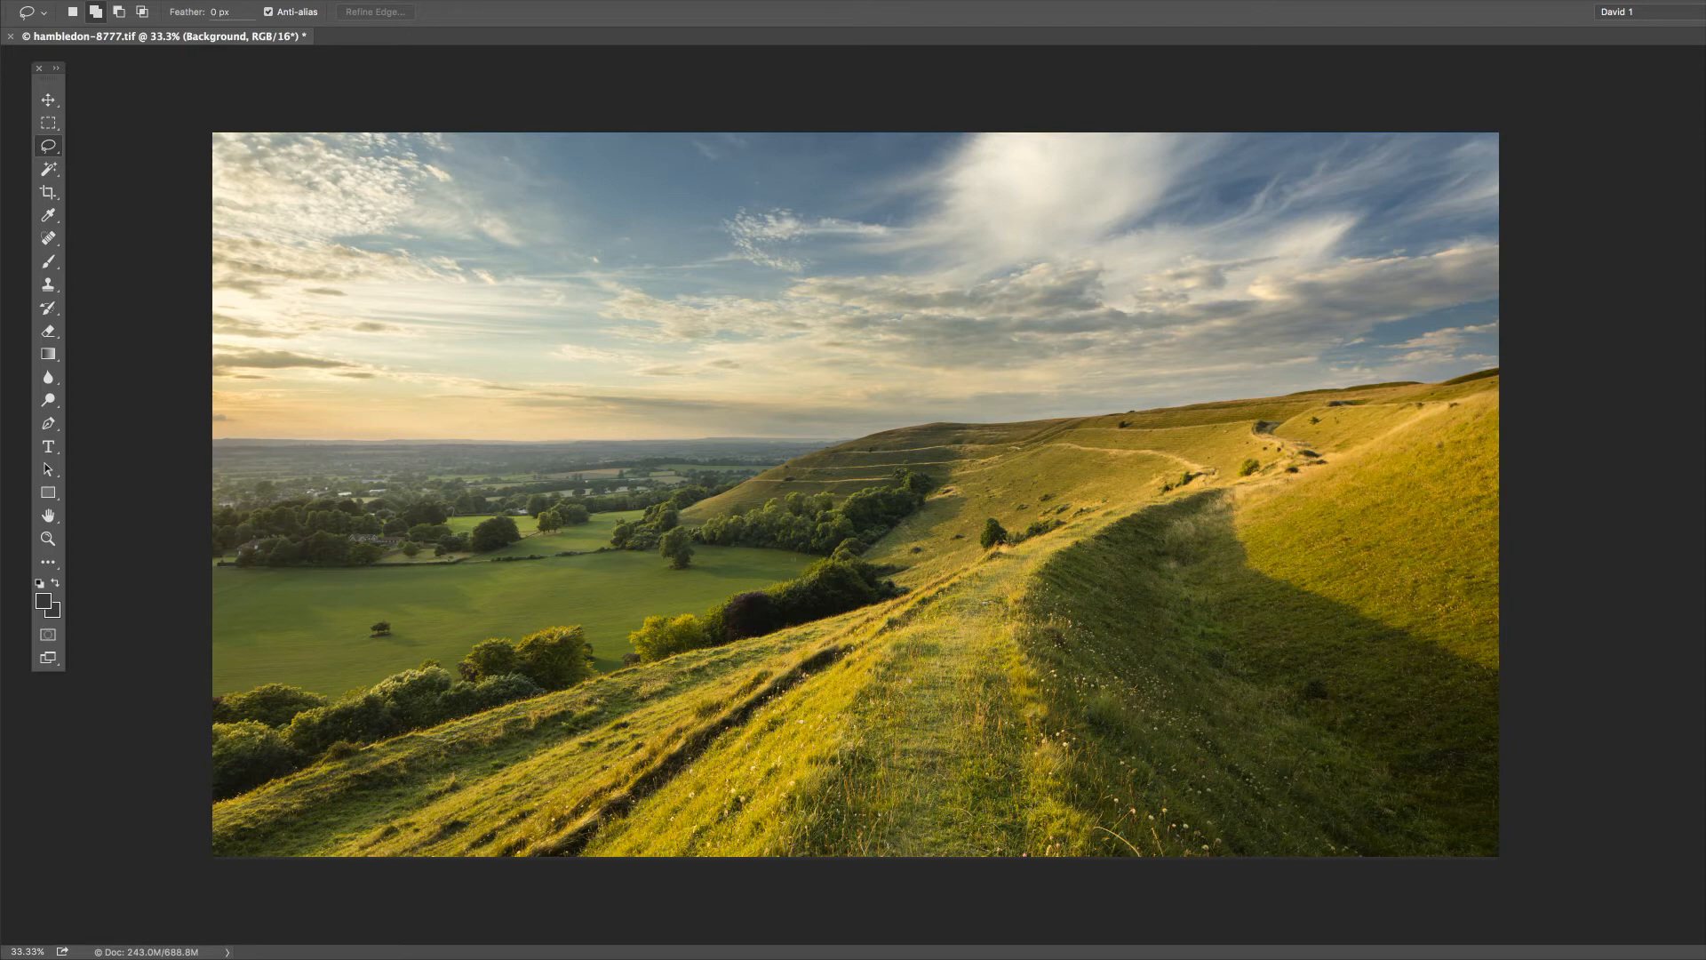
Bring the layer list back beside the image and make Layer 1's mask the active target.
{"action": "left_click_drag", "start_coordinate": [1705, 233], "coordinate": [1528, 113]}
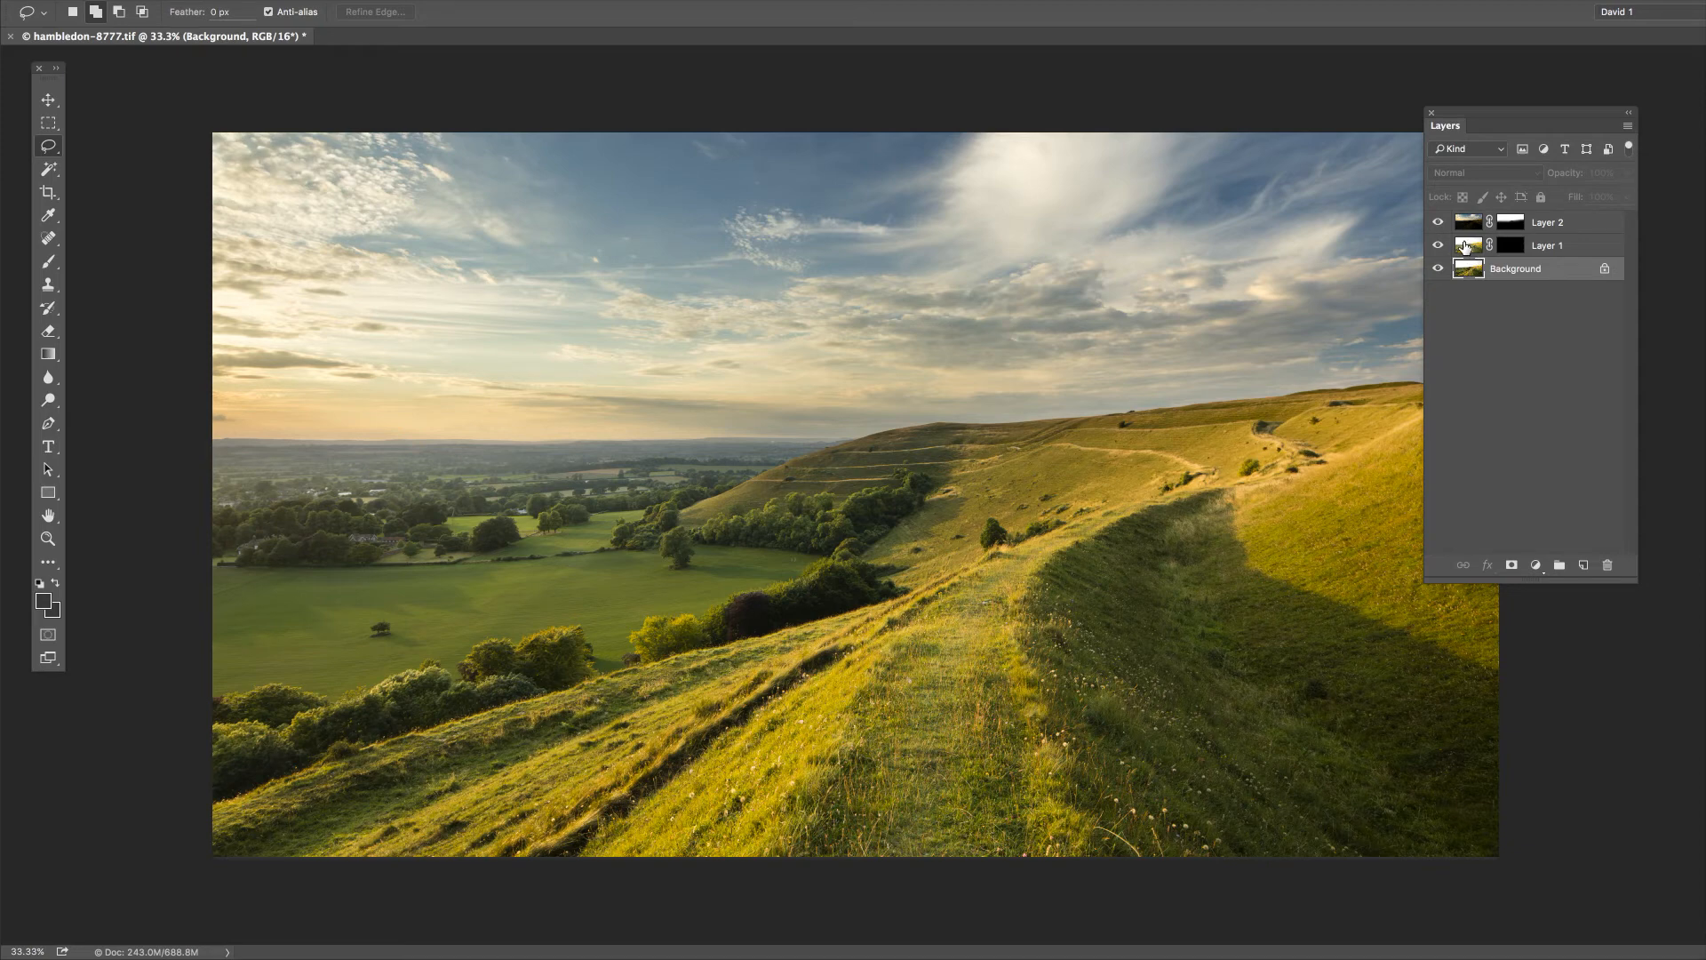
{"action": "left_click", "coordinate": [1466, 246]}
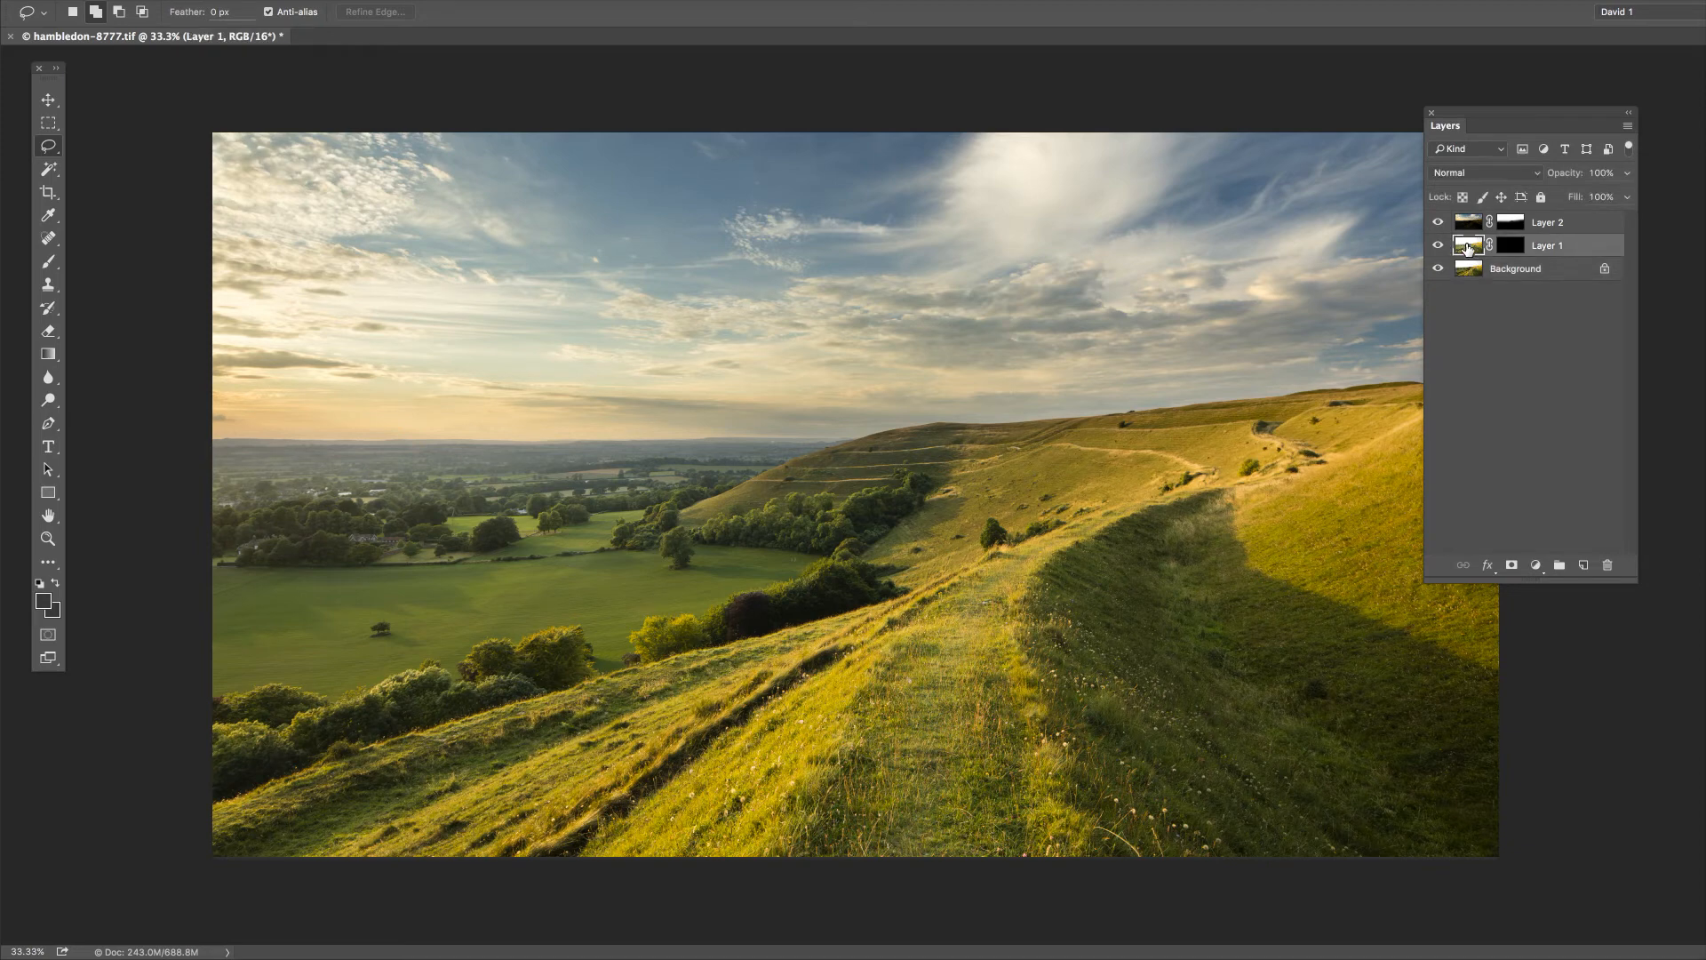
{"action": "left_click", "coordinate": [1512, 252]}
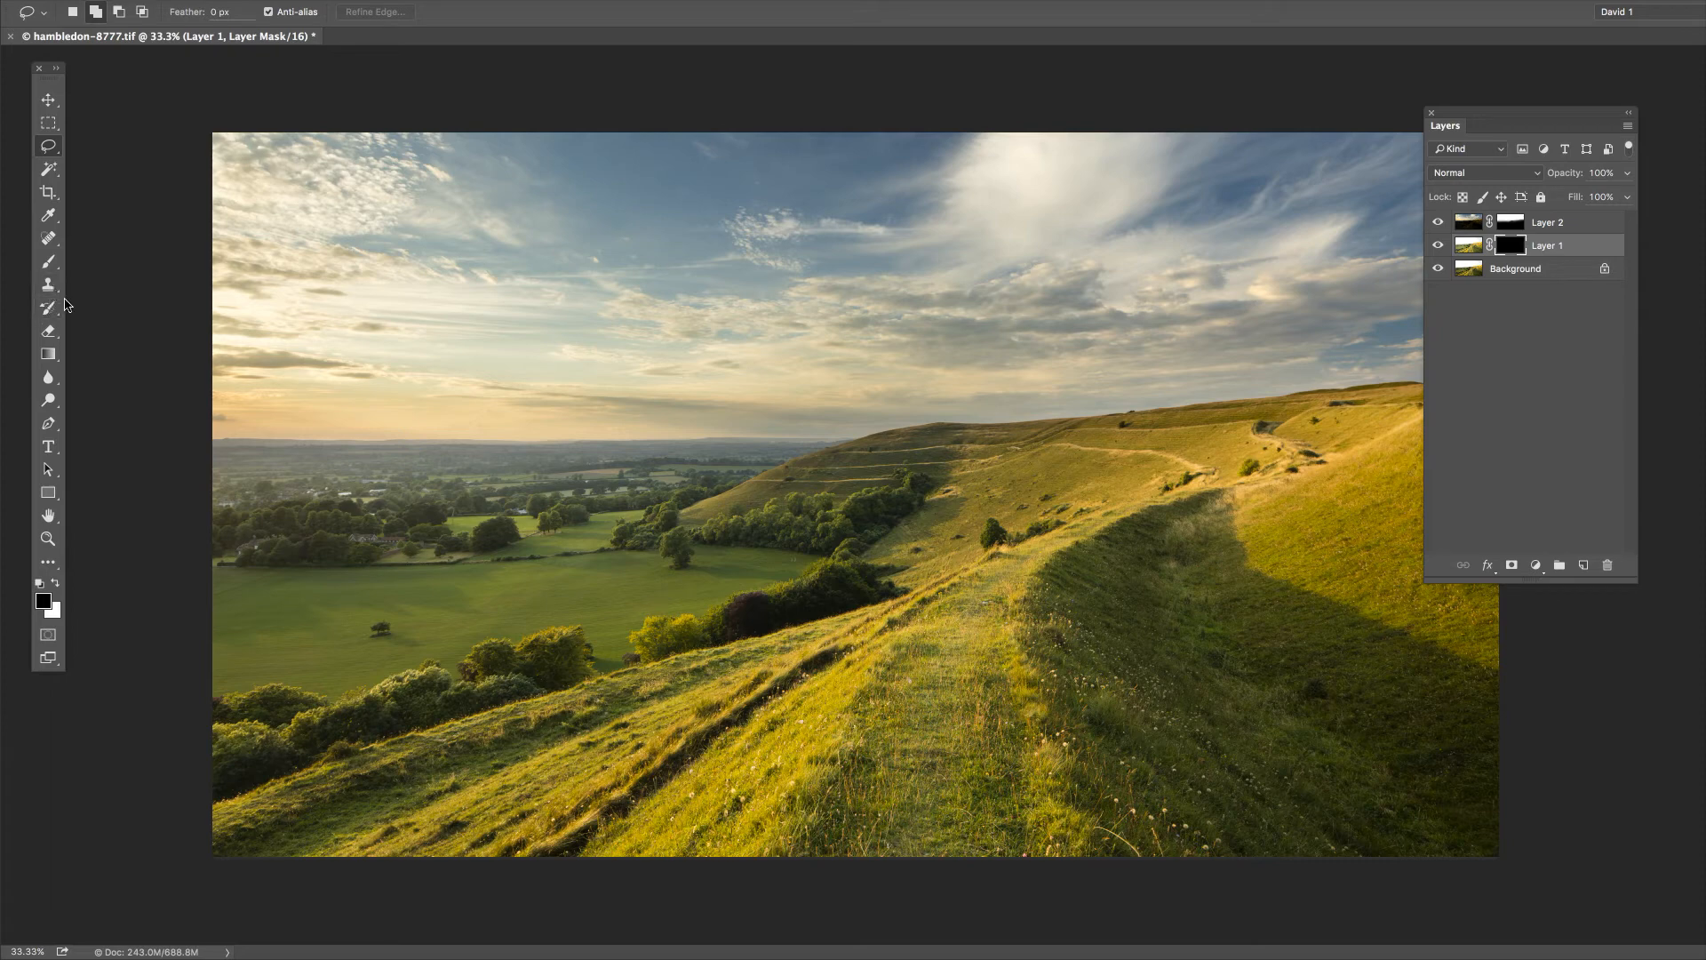
Brush over the dark tree clumps below the hillside on Layer 1's mask with a 200 px brush at 21% opacity.
{"action": "left_click", "coordinate": [51, 267]}
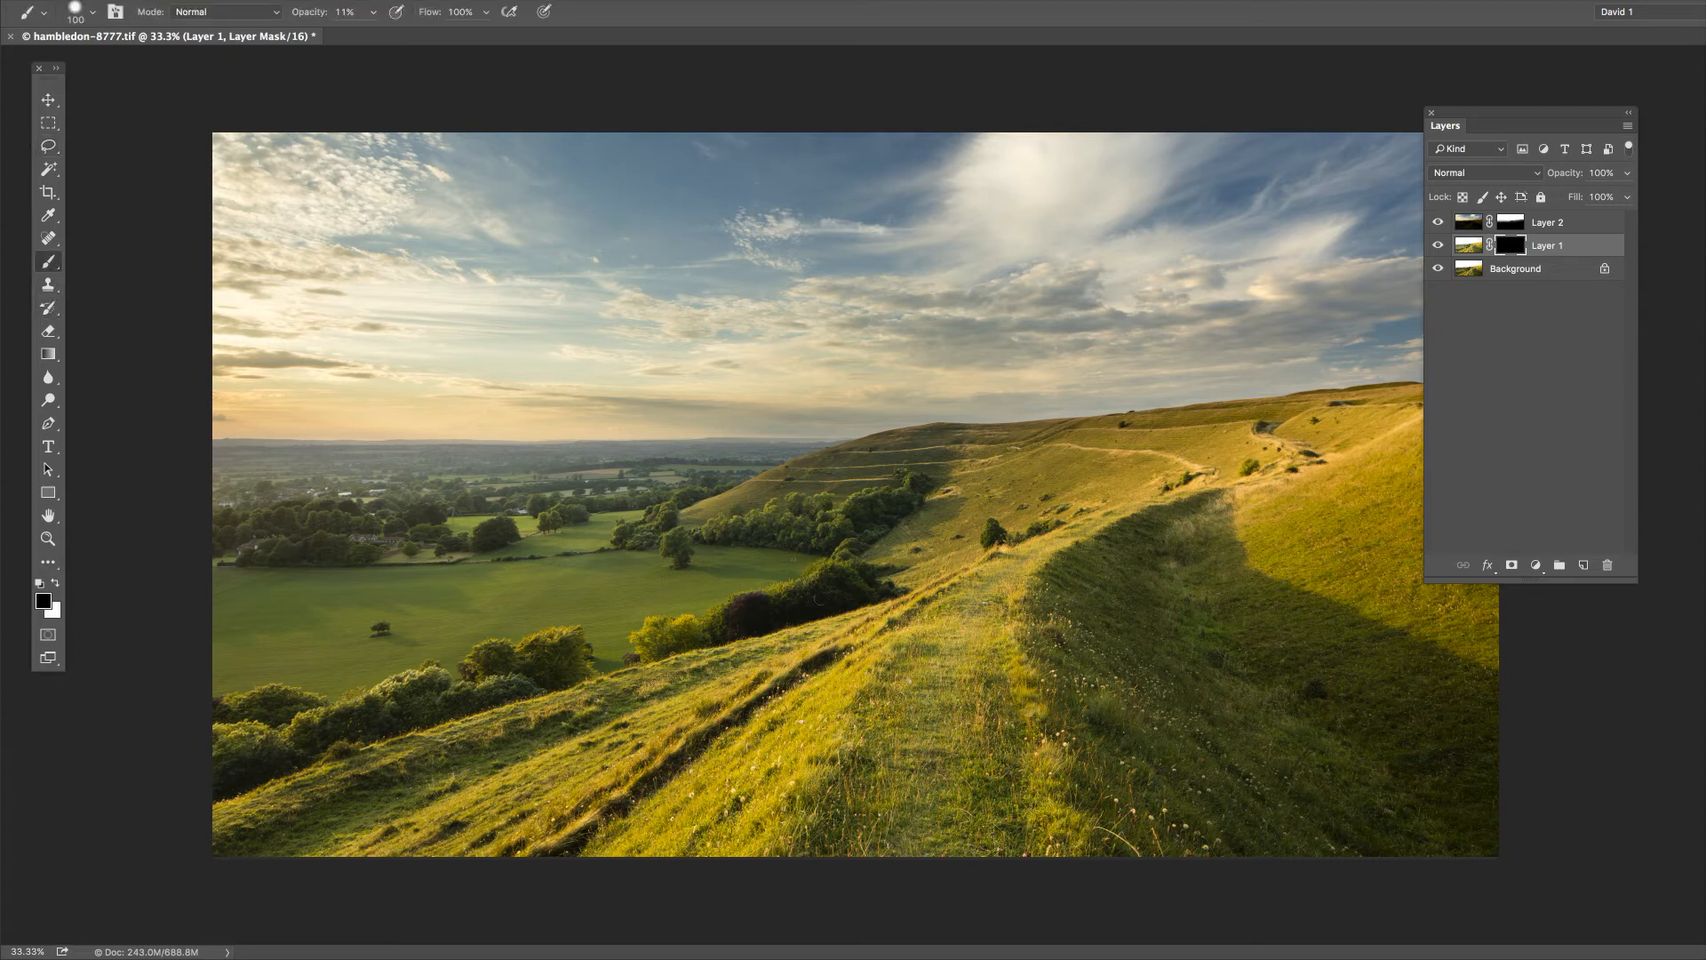
{"action": "key", "text": "bracketright"}
{"action": "key", "text": "bracketright"}
{"action": "left_click", "coordinate": [373, 14]}
{"action": "left_click_drag", "start_coordinate": [375, 39], "coordinate": [383, 40]}
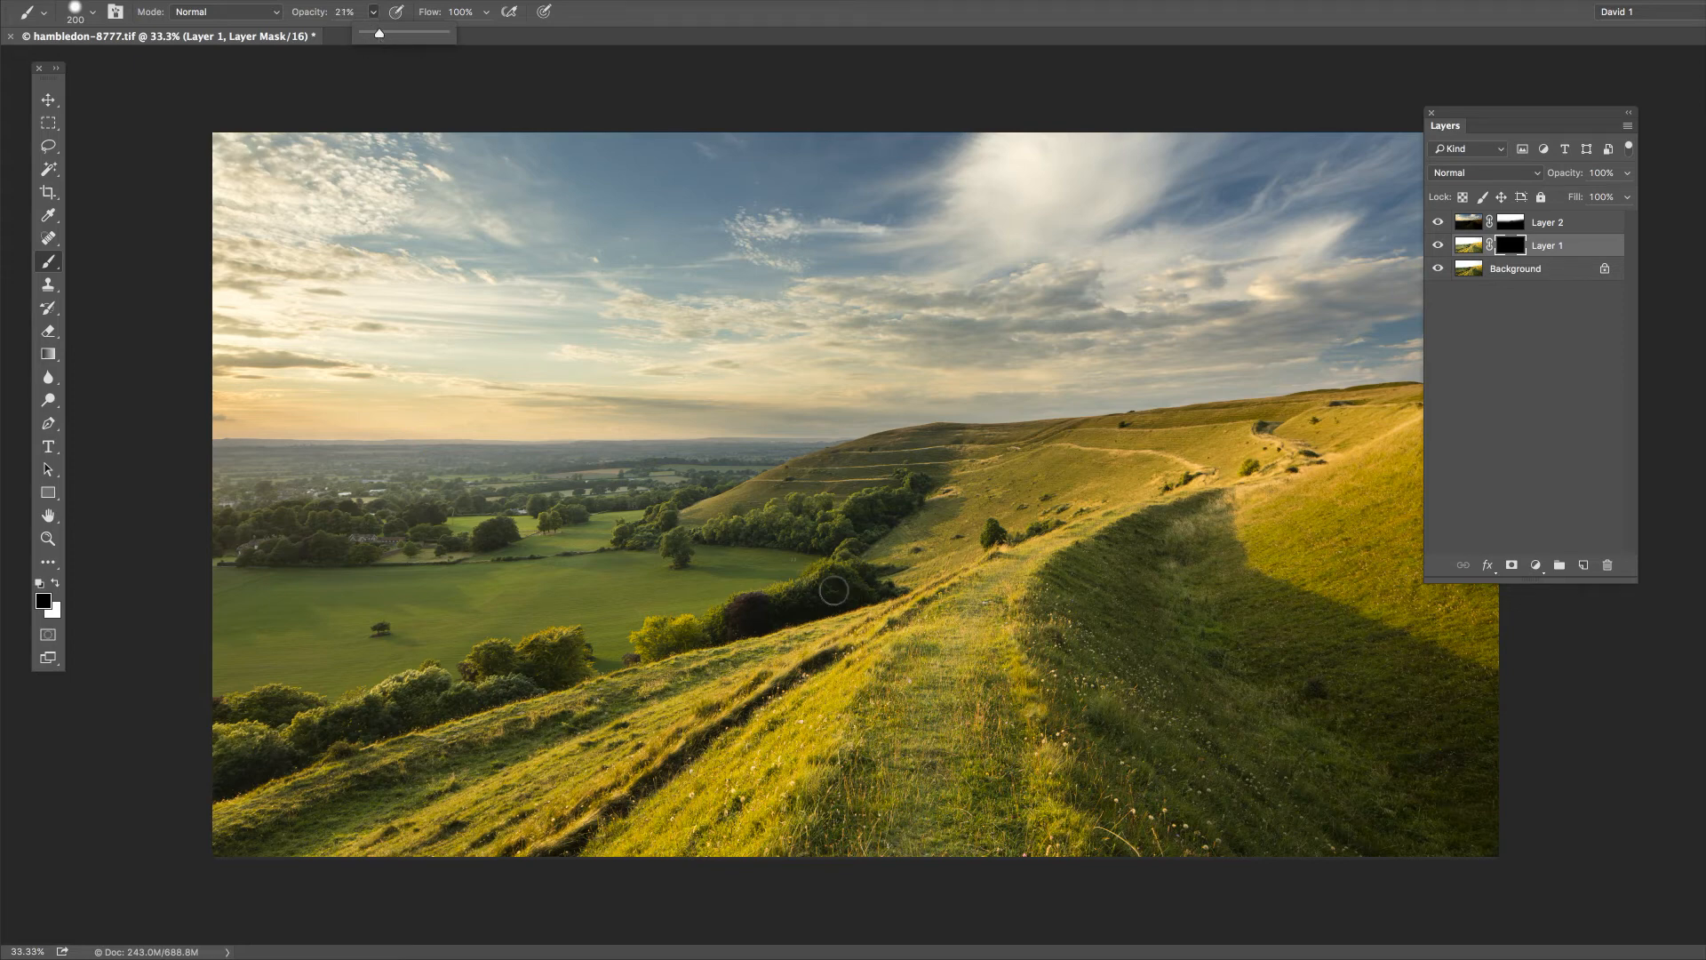
{"action": "left_click", "coordinate": [835, 590]}
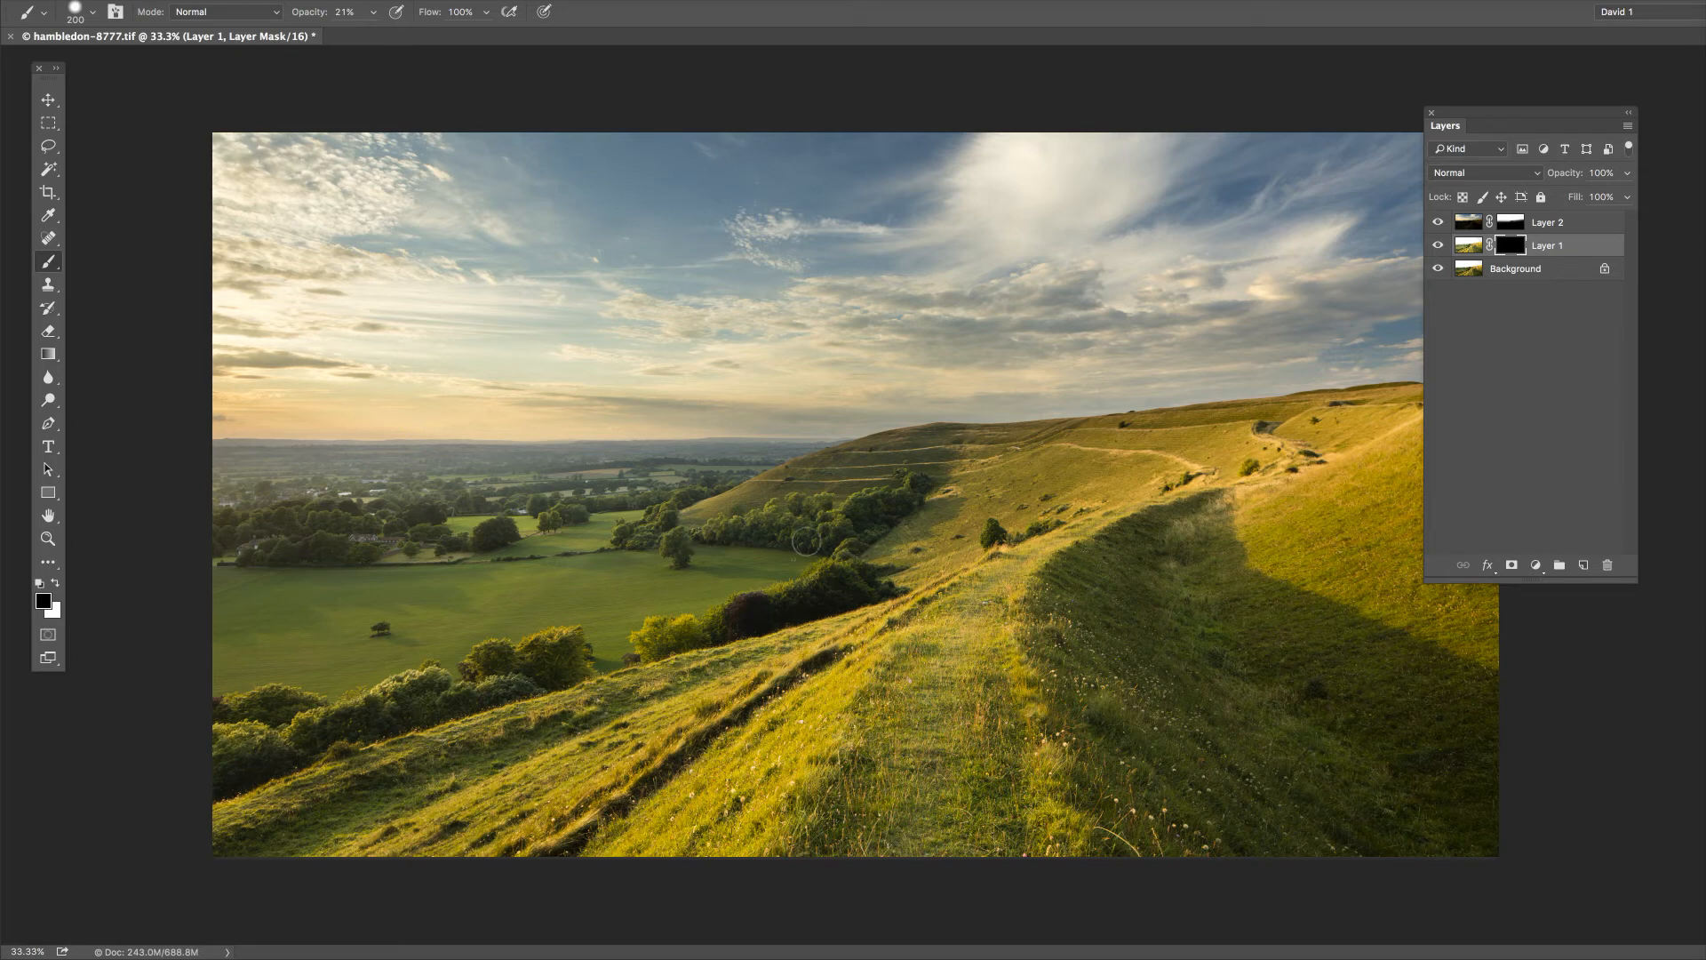
{"action": "right_click", "coordinate": [827, 544]}
{"action": "left_click", "coordinate": [869, 517]}
{"action": "right_click", "coordinate": [862, 520]}
{"action": "left_click", "coordinate": [800, 537]}
{"action": "right_click", "coordinate": [586, 669]}
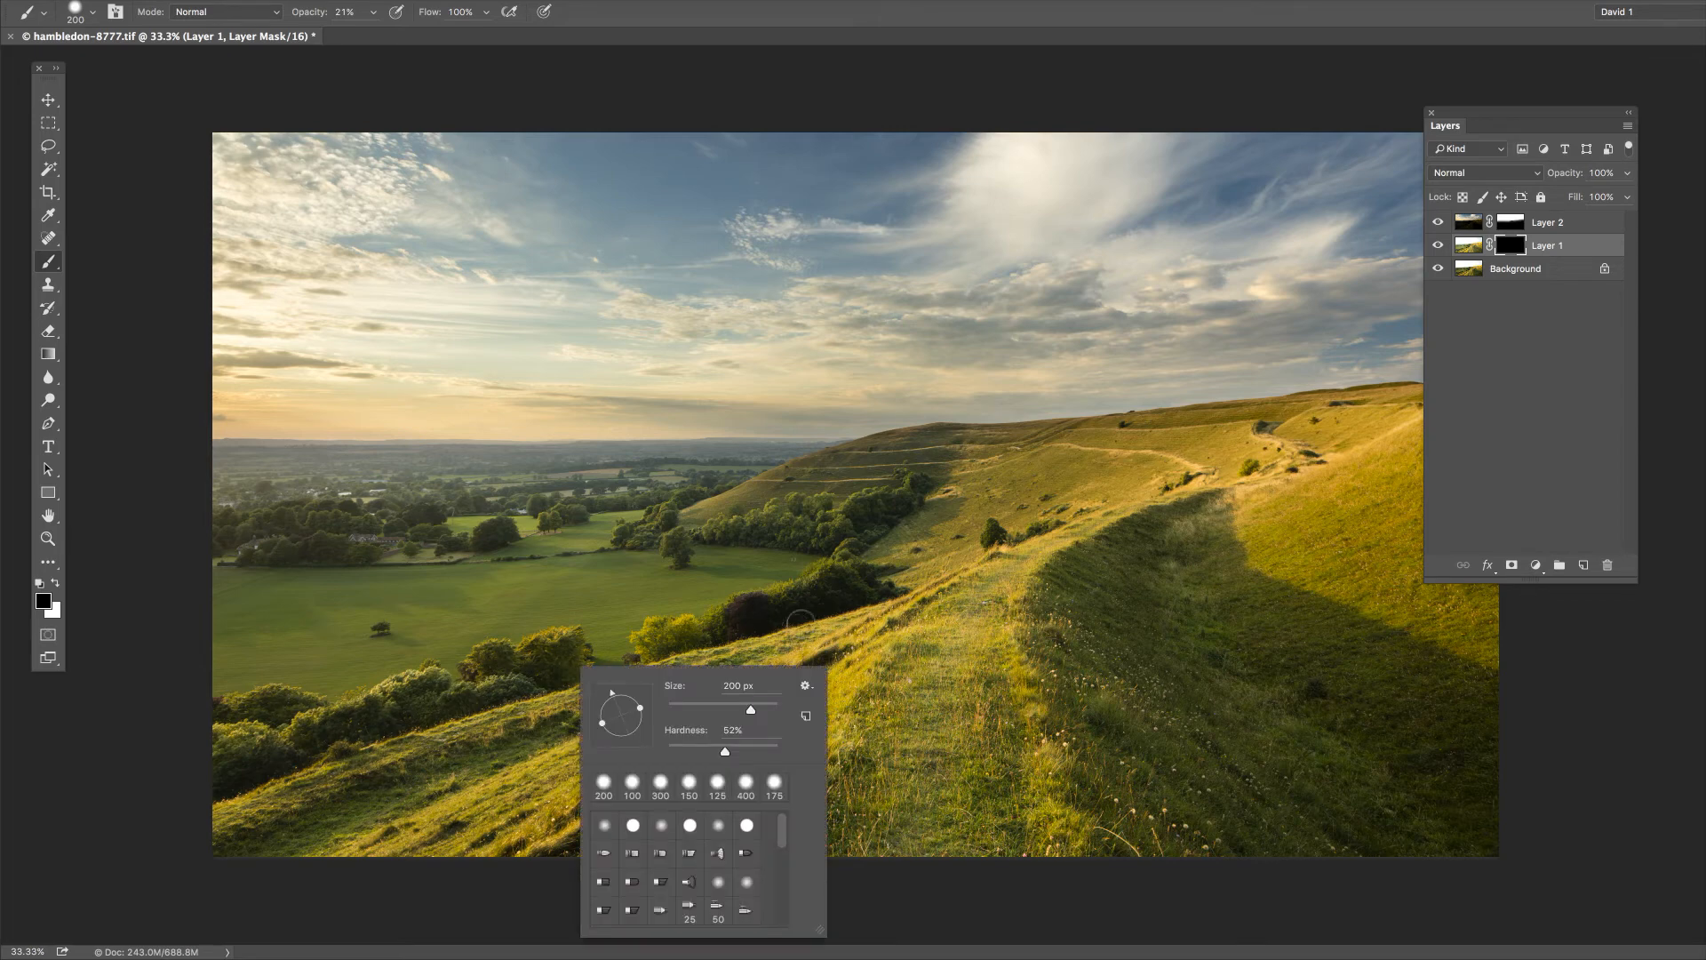
{"action": "left_click", "coordinate": [735, 630]}
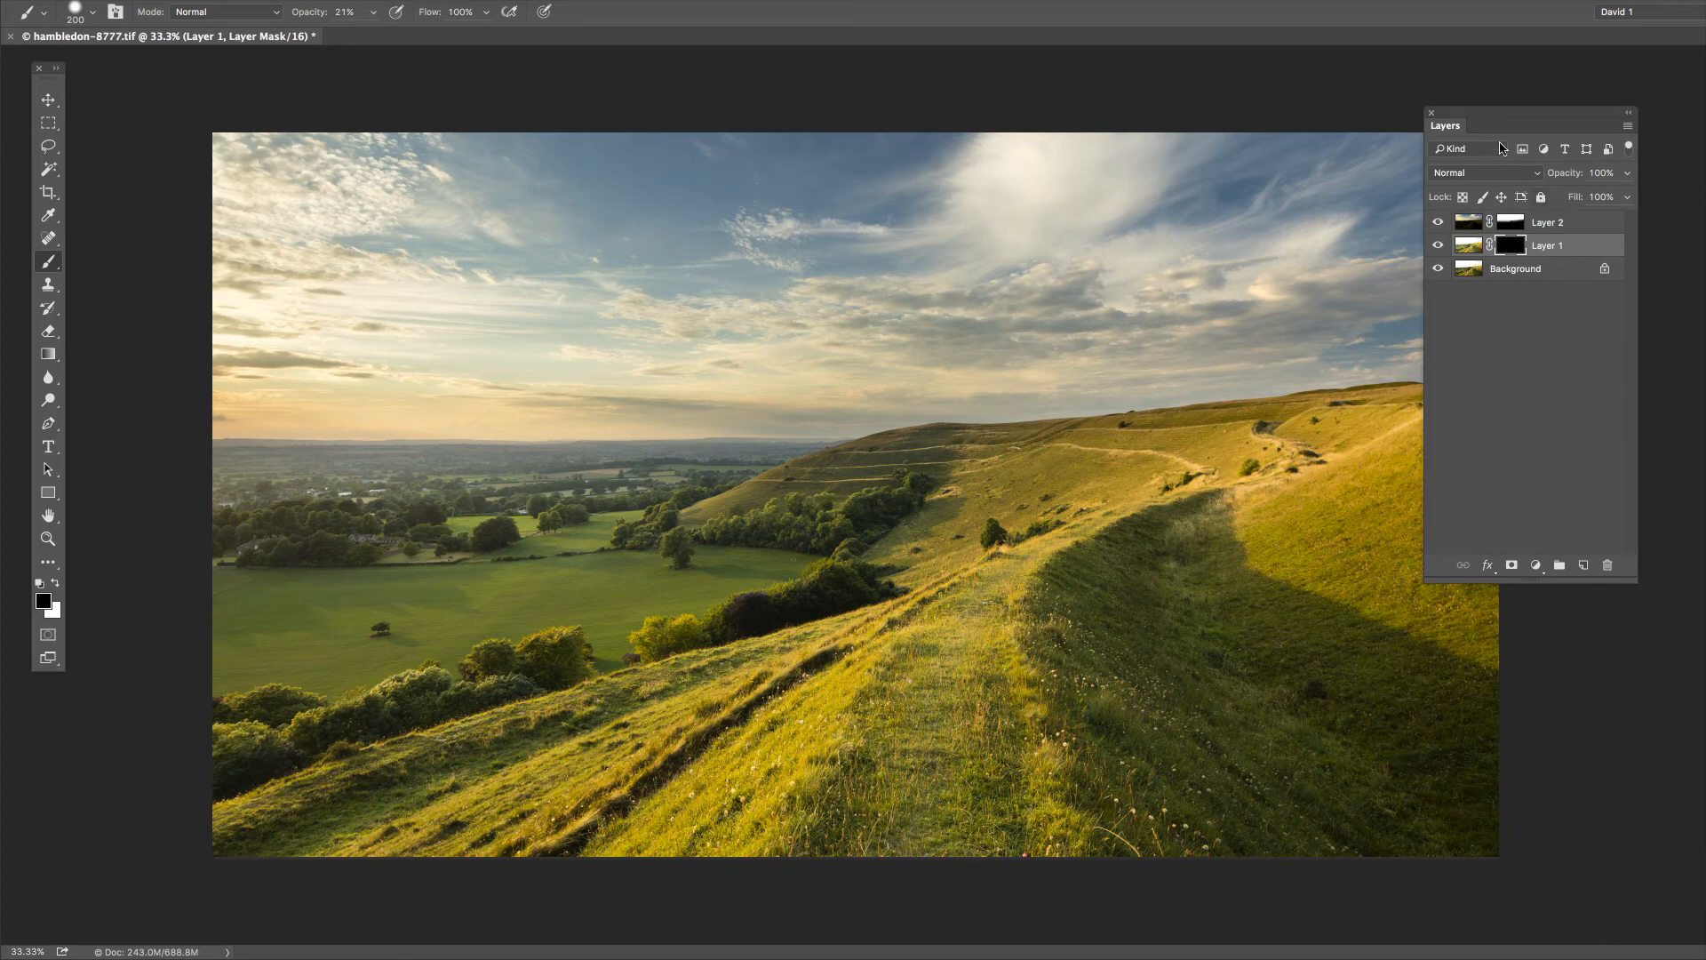
Move the layer list clear of the image and open Curves on Layer 2's image rather than its mask.
{"action": "left_click_drag", "start_coordinate": [1504, 120], "coordinate": [1582, 116]}
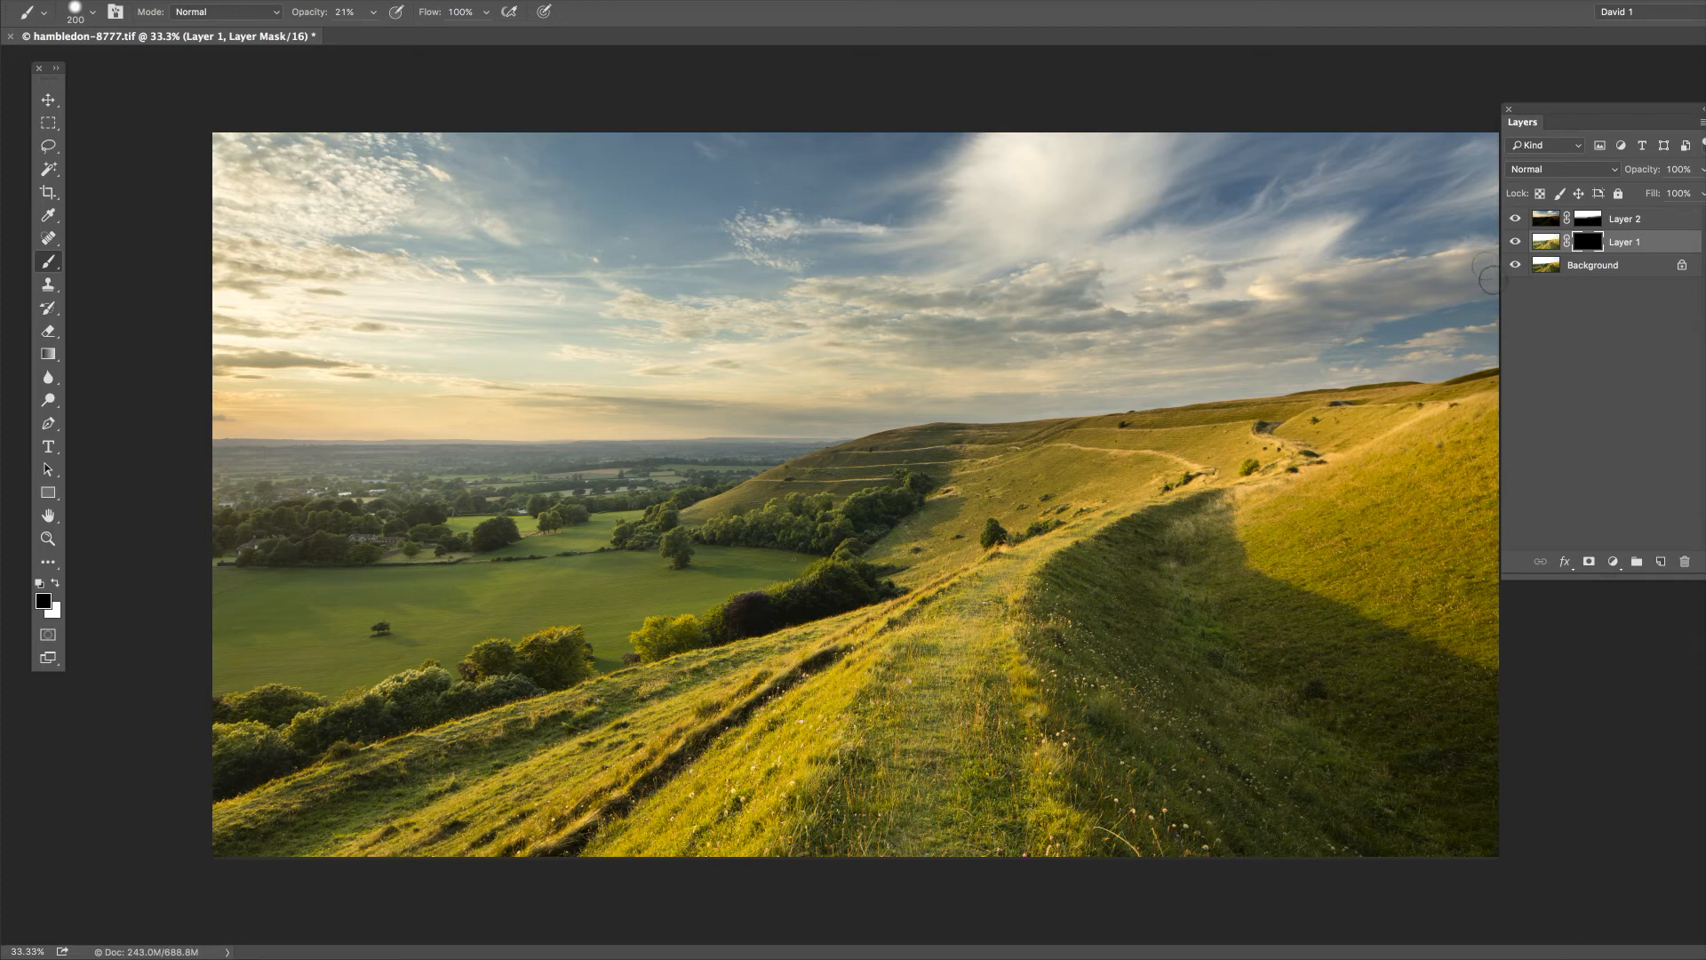
{"action": "left_click", "coordinate": [1544, 222]}
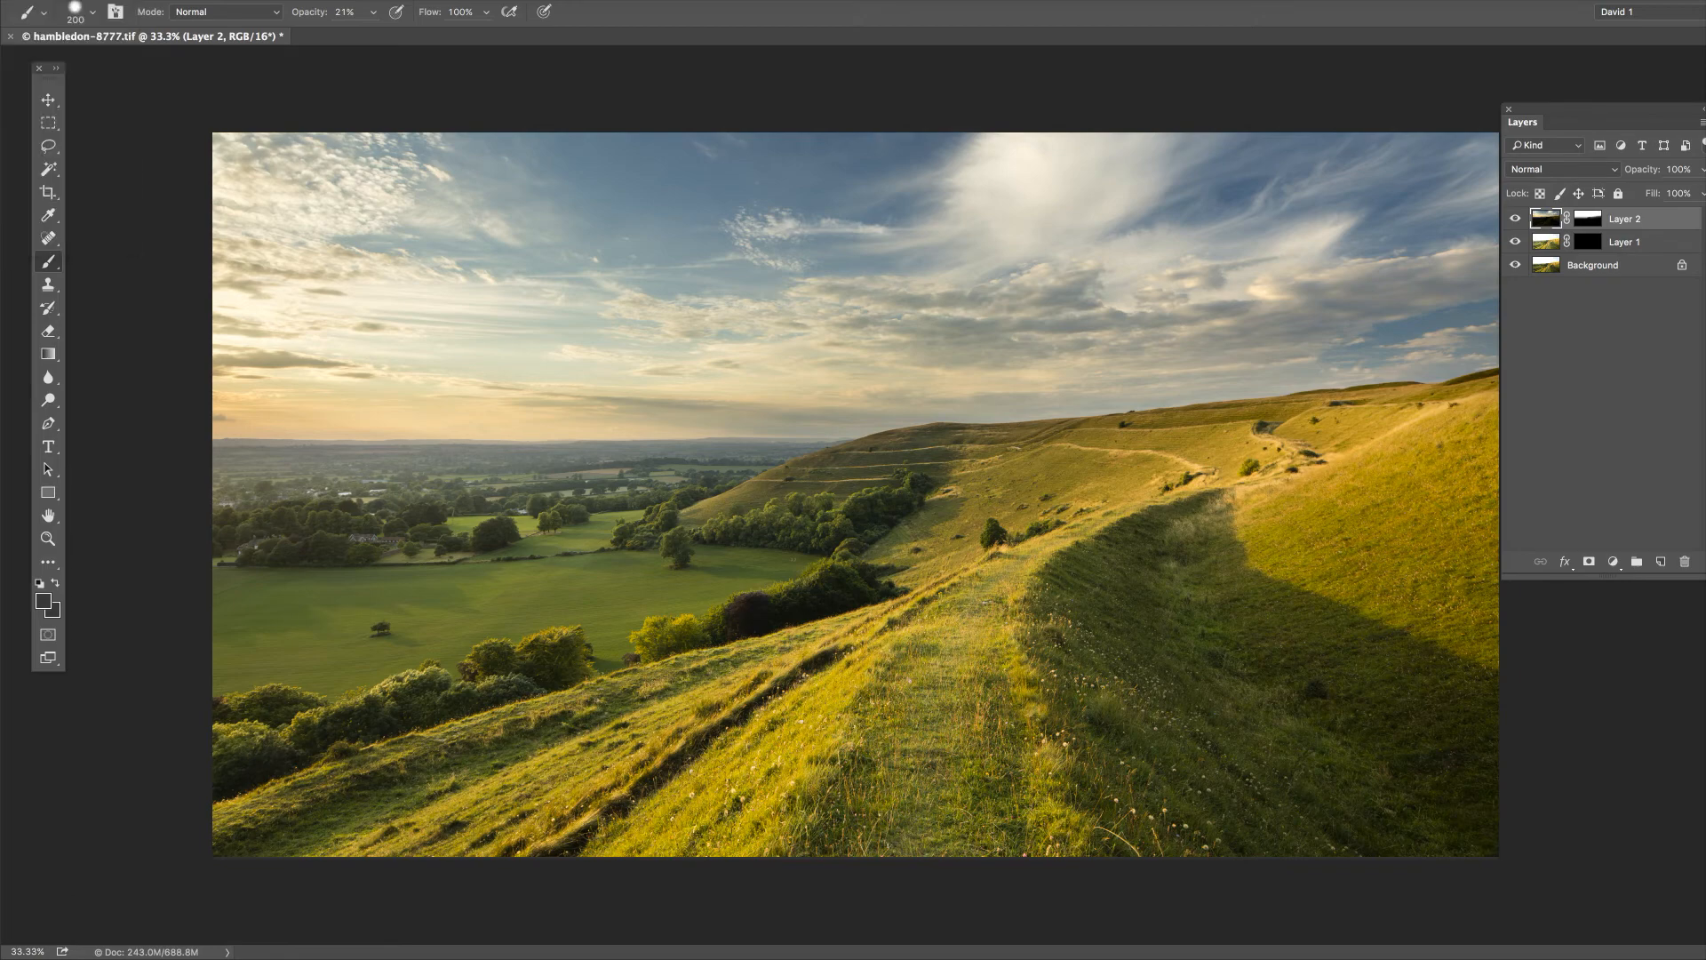
{"action": "left_click", "coordinate": [18, 0]}
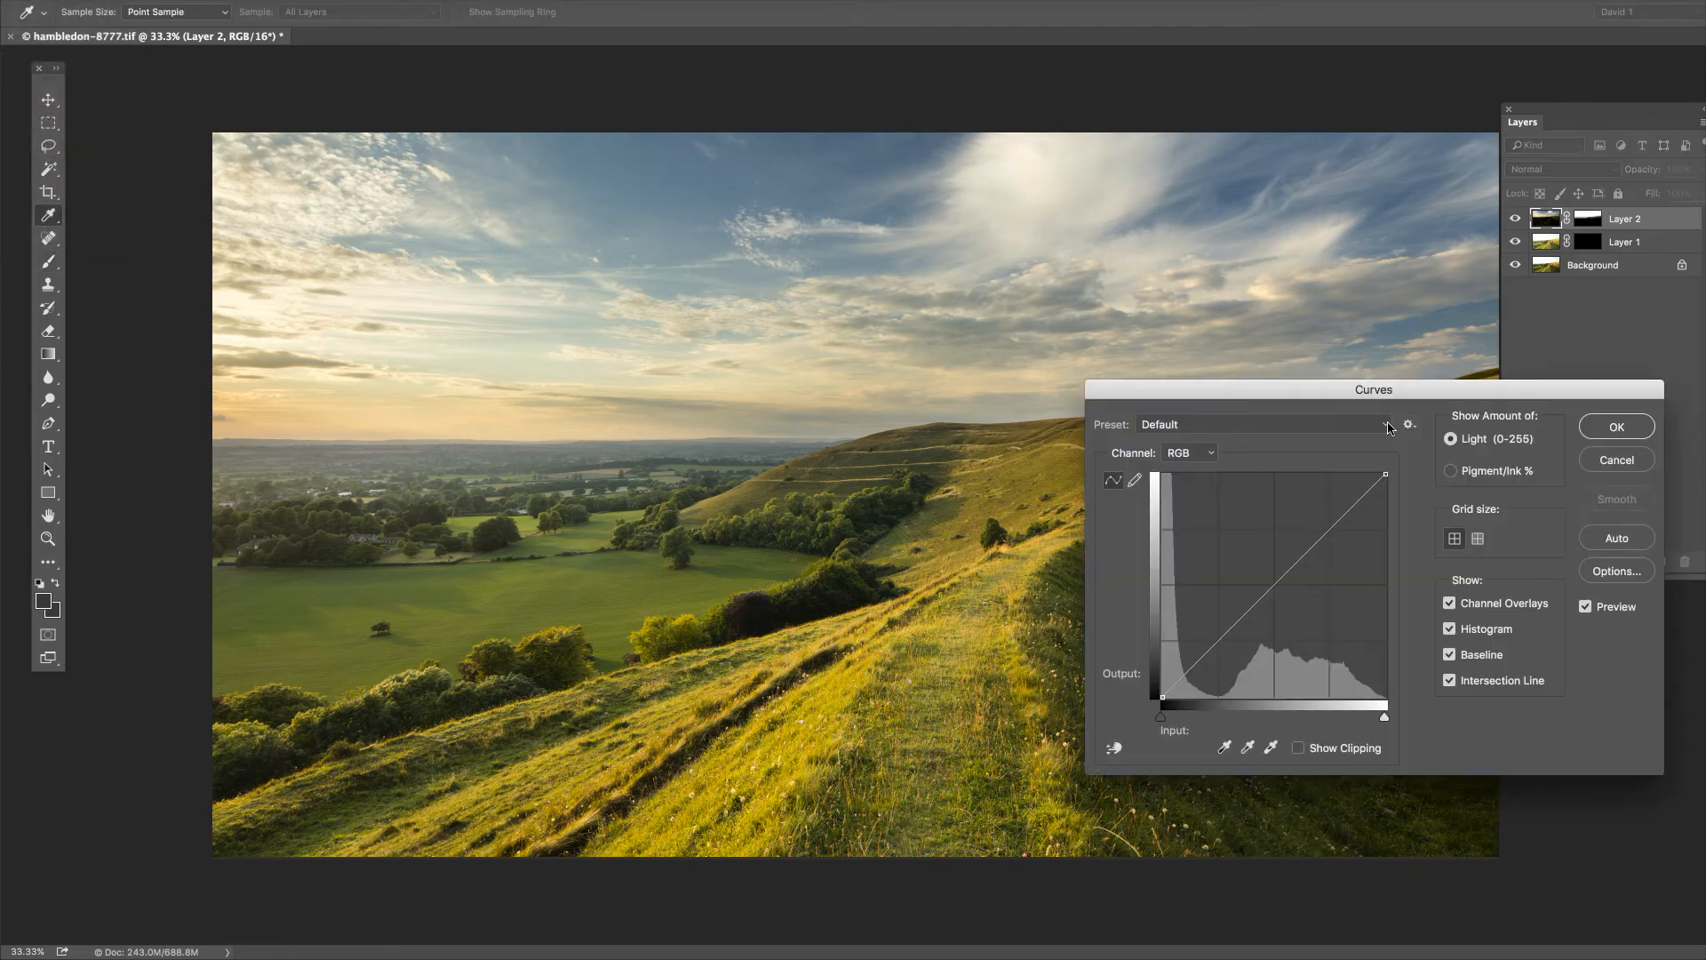
{"action": "left_click_drag", "start_coordinate": [1333, 396], "coordinate": [1407, 371]}
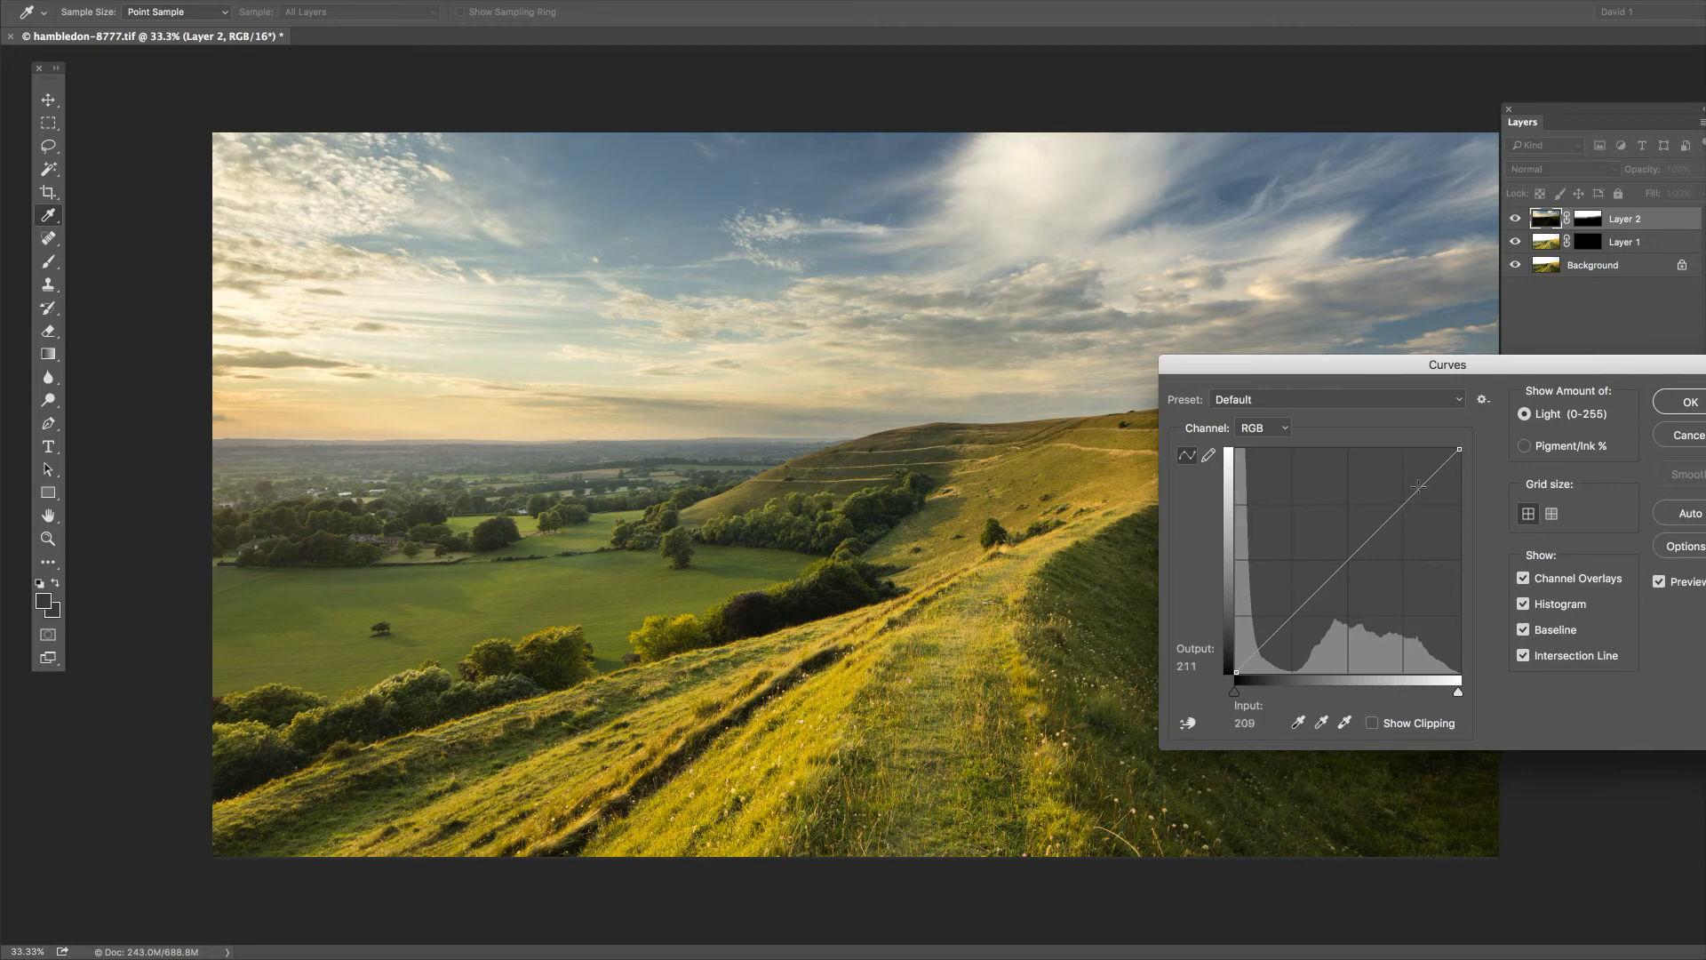
Shape a gentle contrast curve for the sky with a raised upper point and a lower point at input 70, output 62.
{"action": "left_click", "coordinate": [1405, 495]}
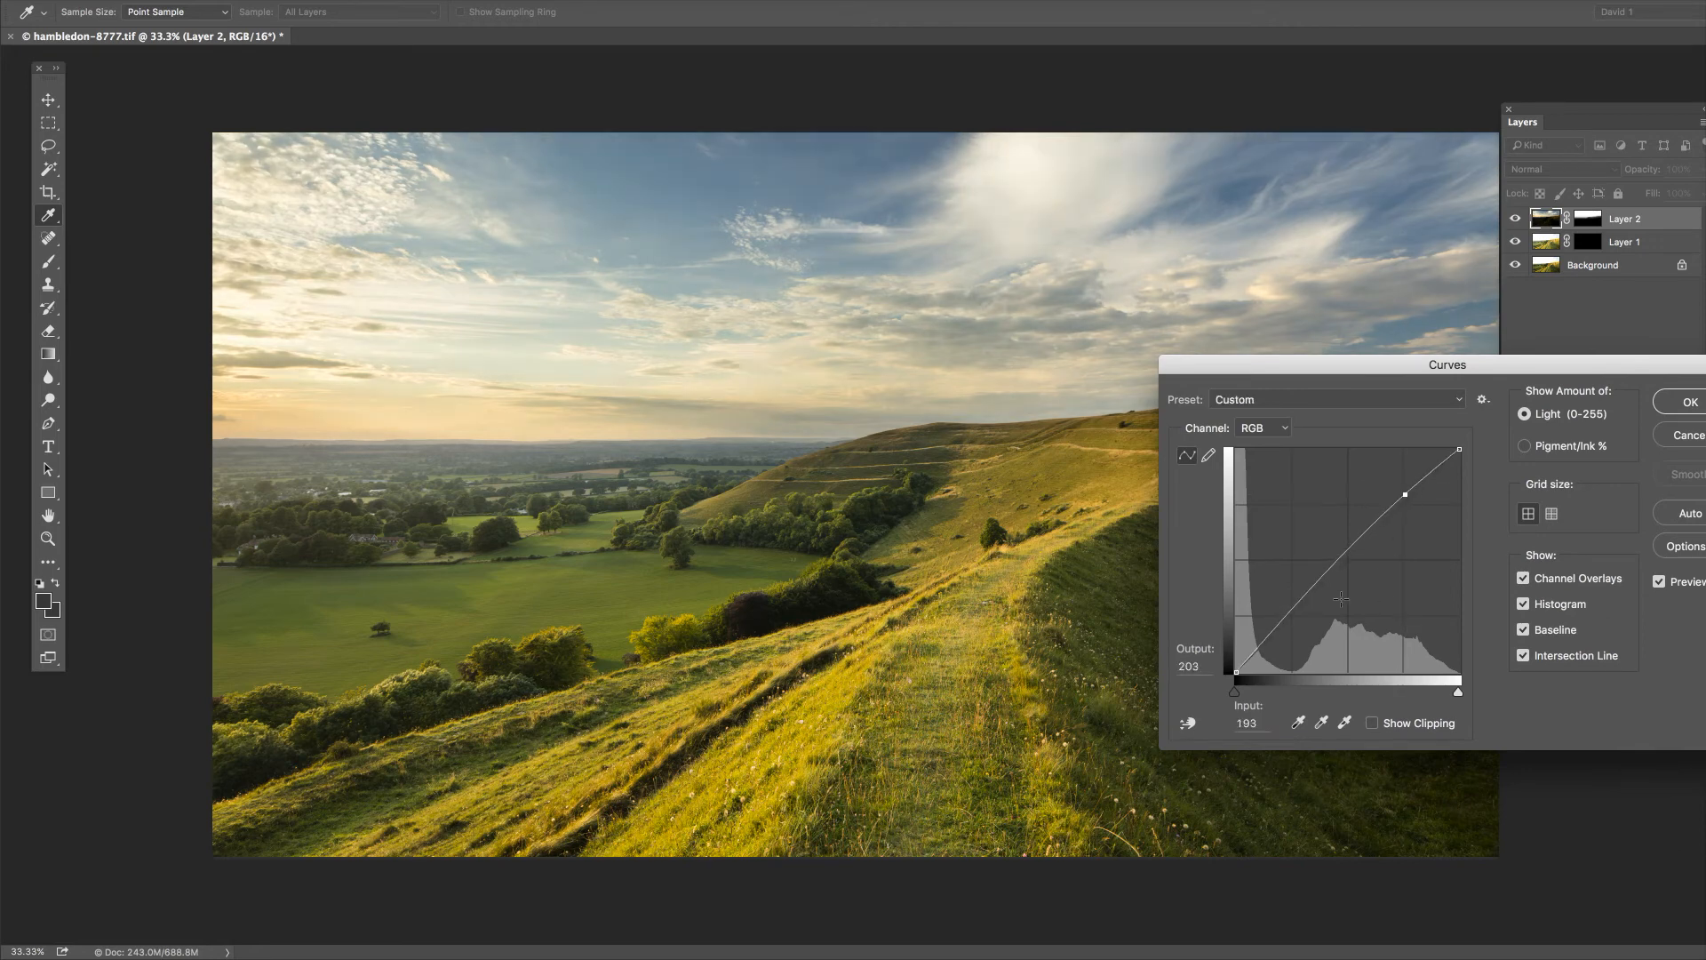
{"action": "left_click_drag", "start_coordinate": [1300, 612], "coordinate": [1295, 616]}
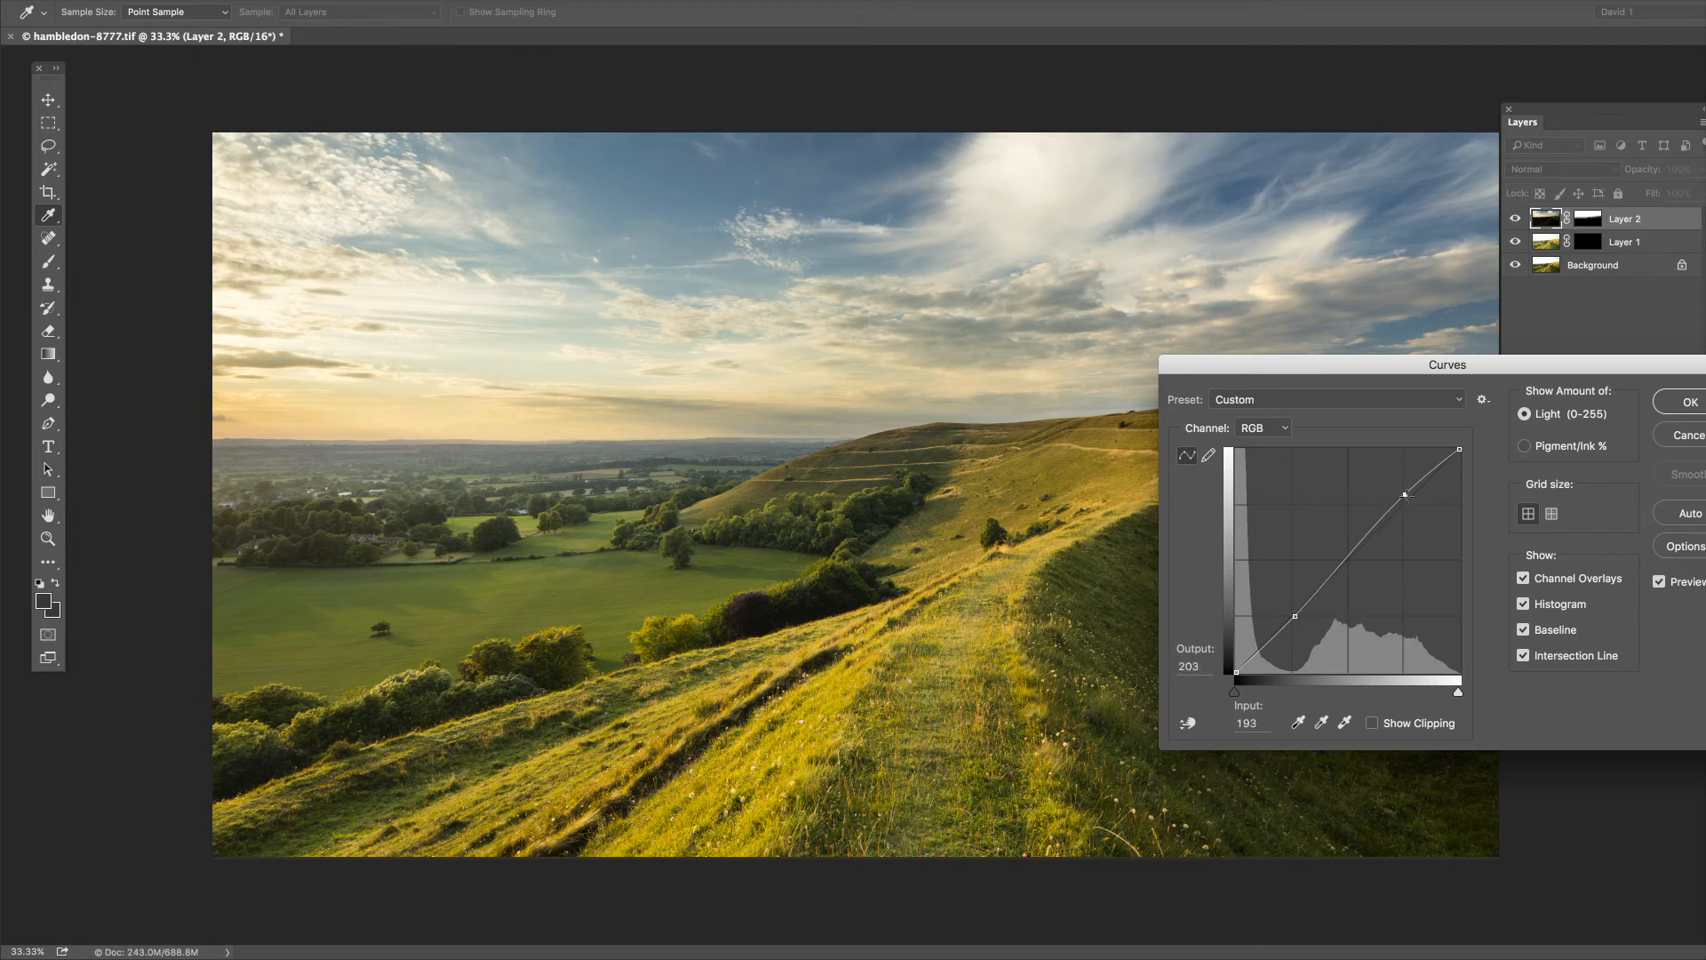
{"action": "left_click_drag", "start_coordinate": [1405, 495], "coordinate": [1409, 494]}
{"action": "left_click_drag", "start_coordinate": [1295, 616], "coordinate": [1298, 618]}
{"action": "left_click_drag", "start_coordinate": [1406, 371], "coordinate": [1472, 499]}
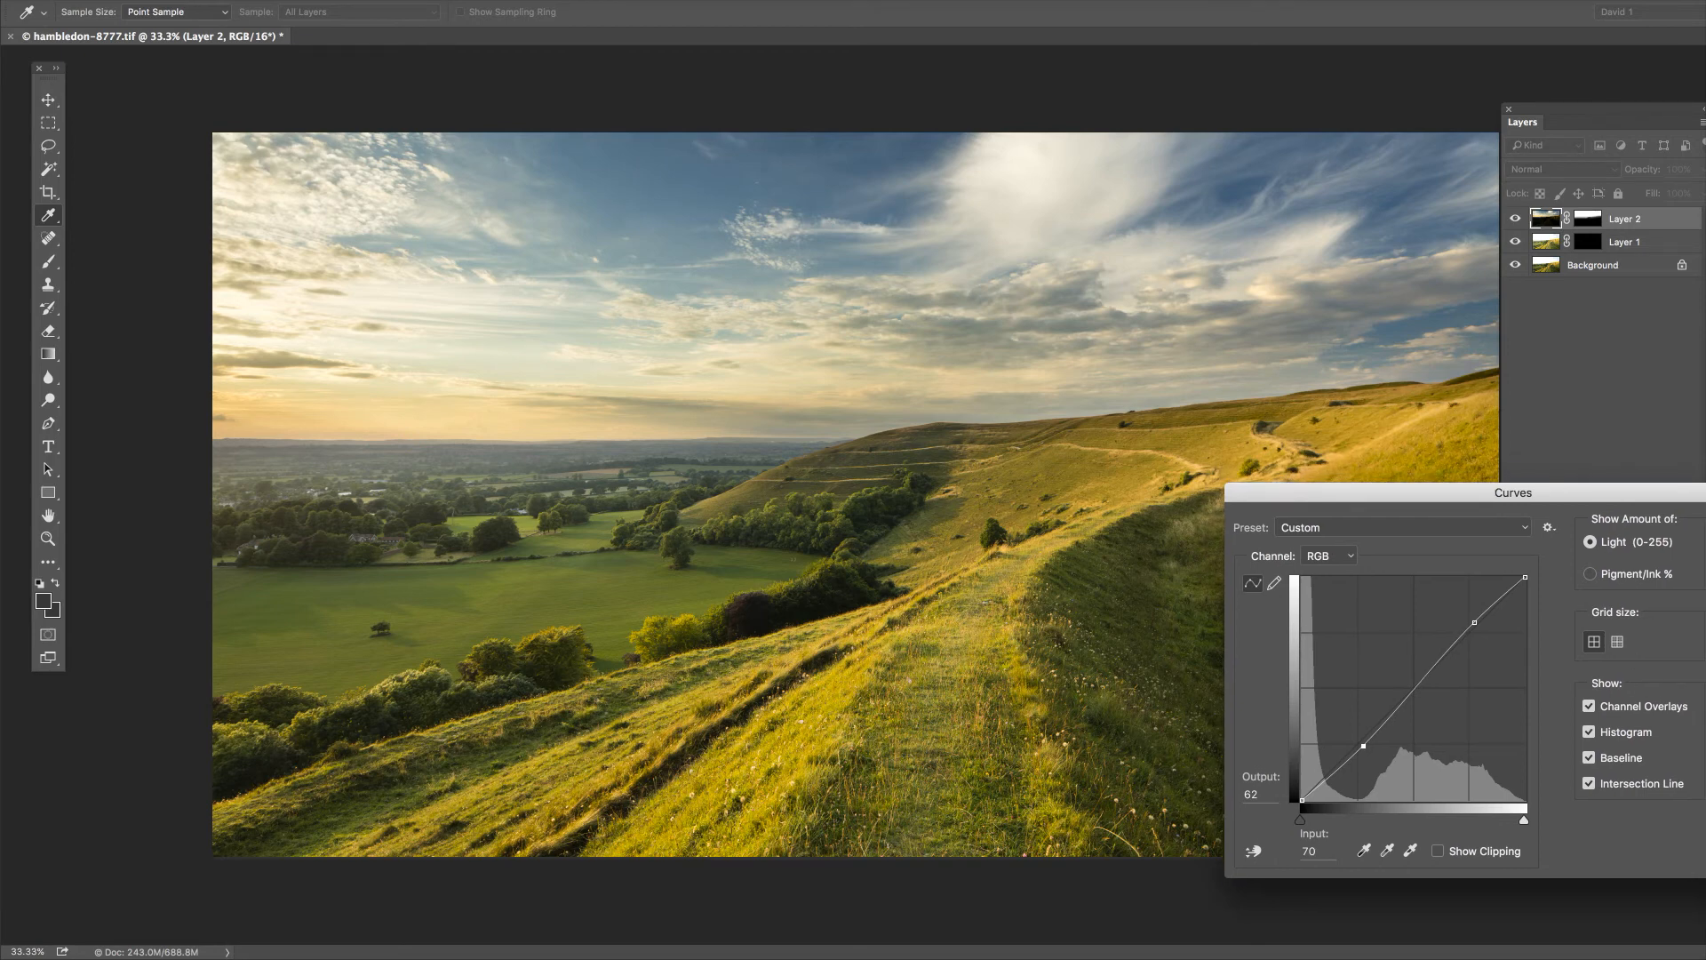
{"action": "left_click_drag", "start_coordinate": [1561, 488], "coordinate": [1464, 590]}
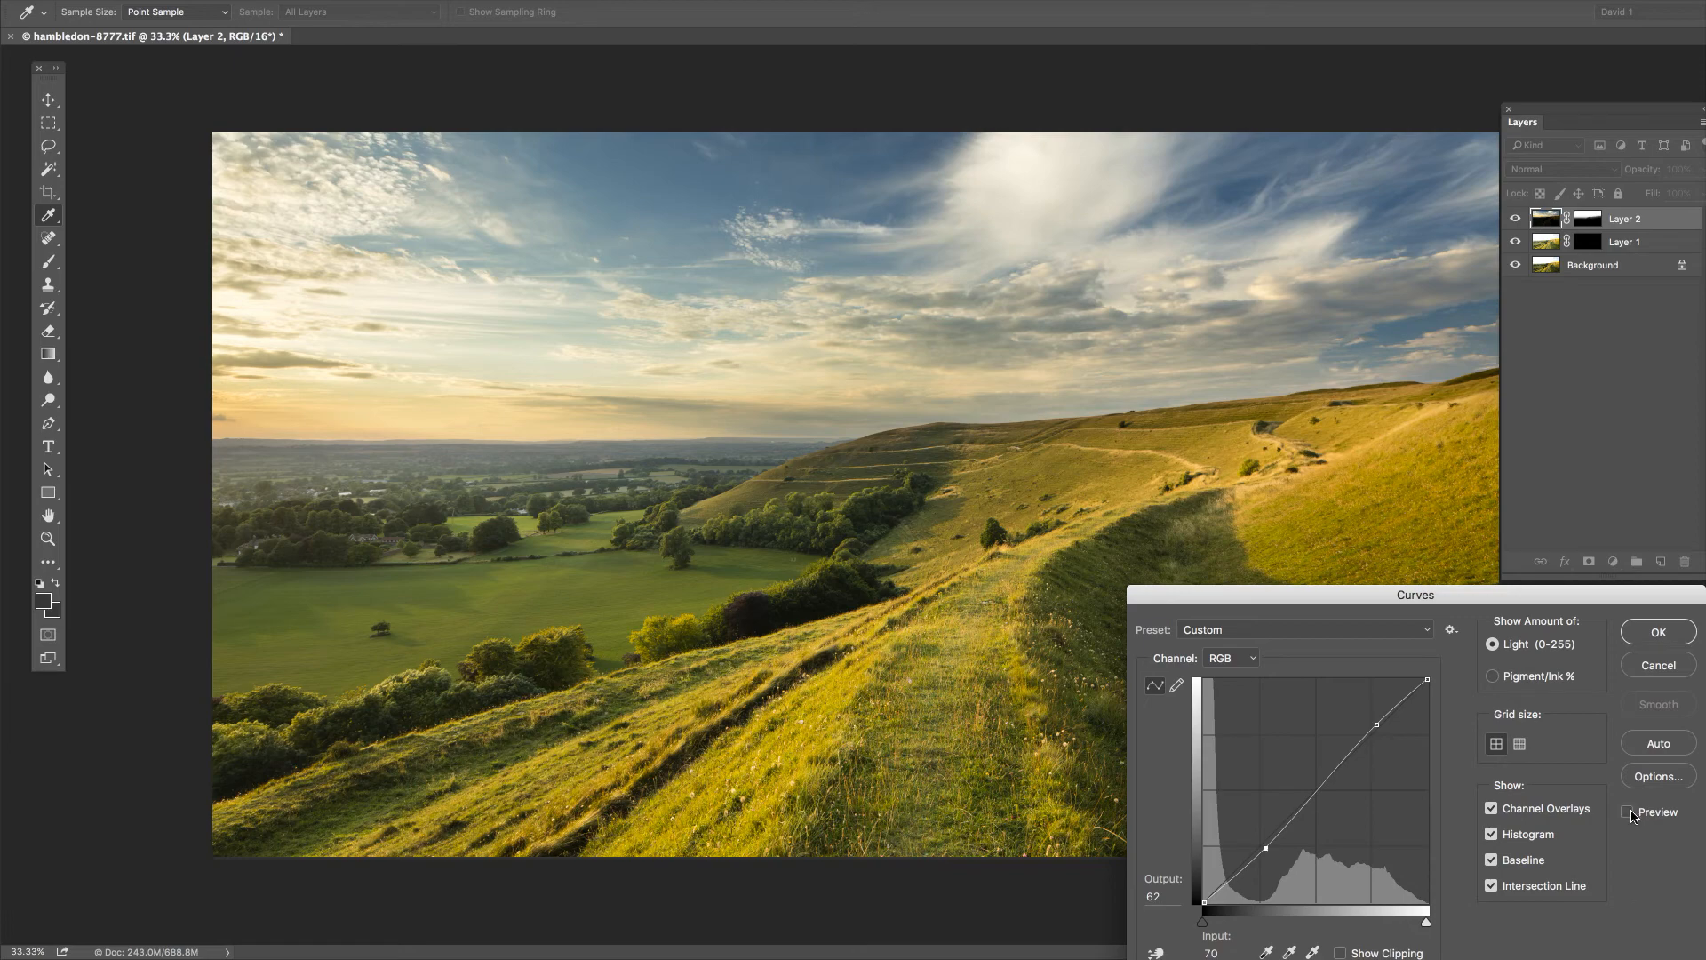
Compare the sky with and without the curve, move the lower point to input 76, output 62, and apply the adjustment.
{"action": "left_click", "coordinate": [1631, 813]}
{"action": "left_click", "coordinate": [1628, 812]}
{"action": "left_click", "coordinate": [1376, 726]}
{"action": "left_click", "coordinate": [1271, 849]}
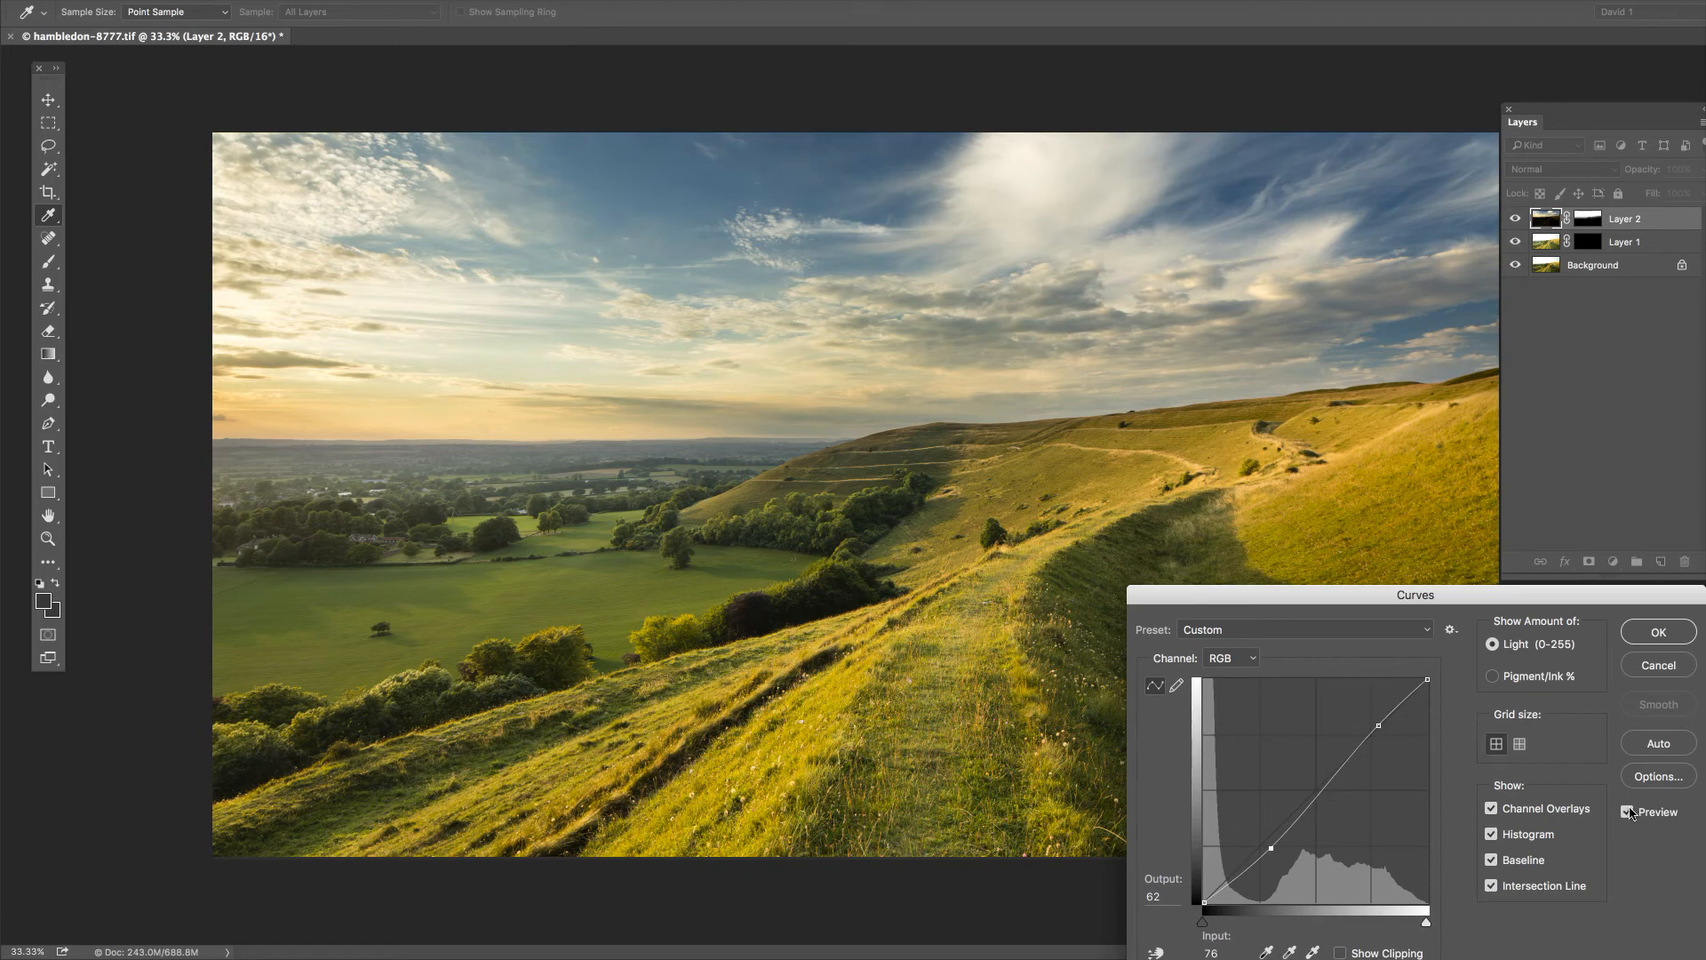
{"action": "left_click", "coordinate": [1629, 811]}
{"action": "left_click", "coordinate": [1638, 633]}
{"action": "key", "text": "b"}
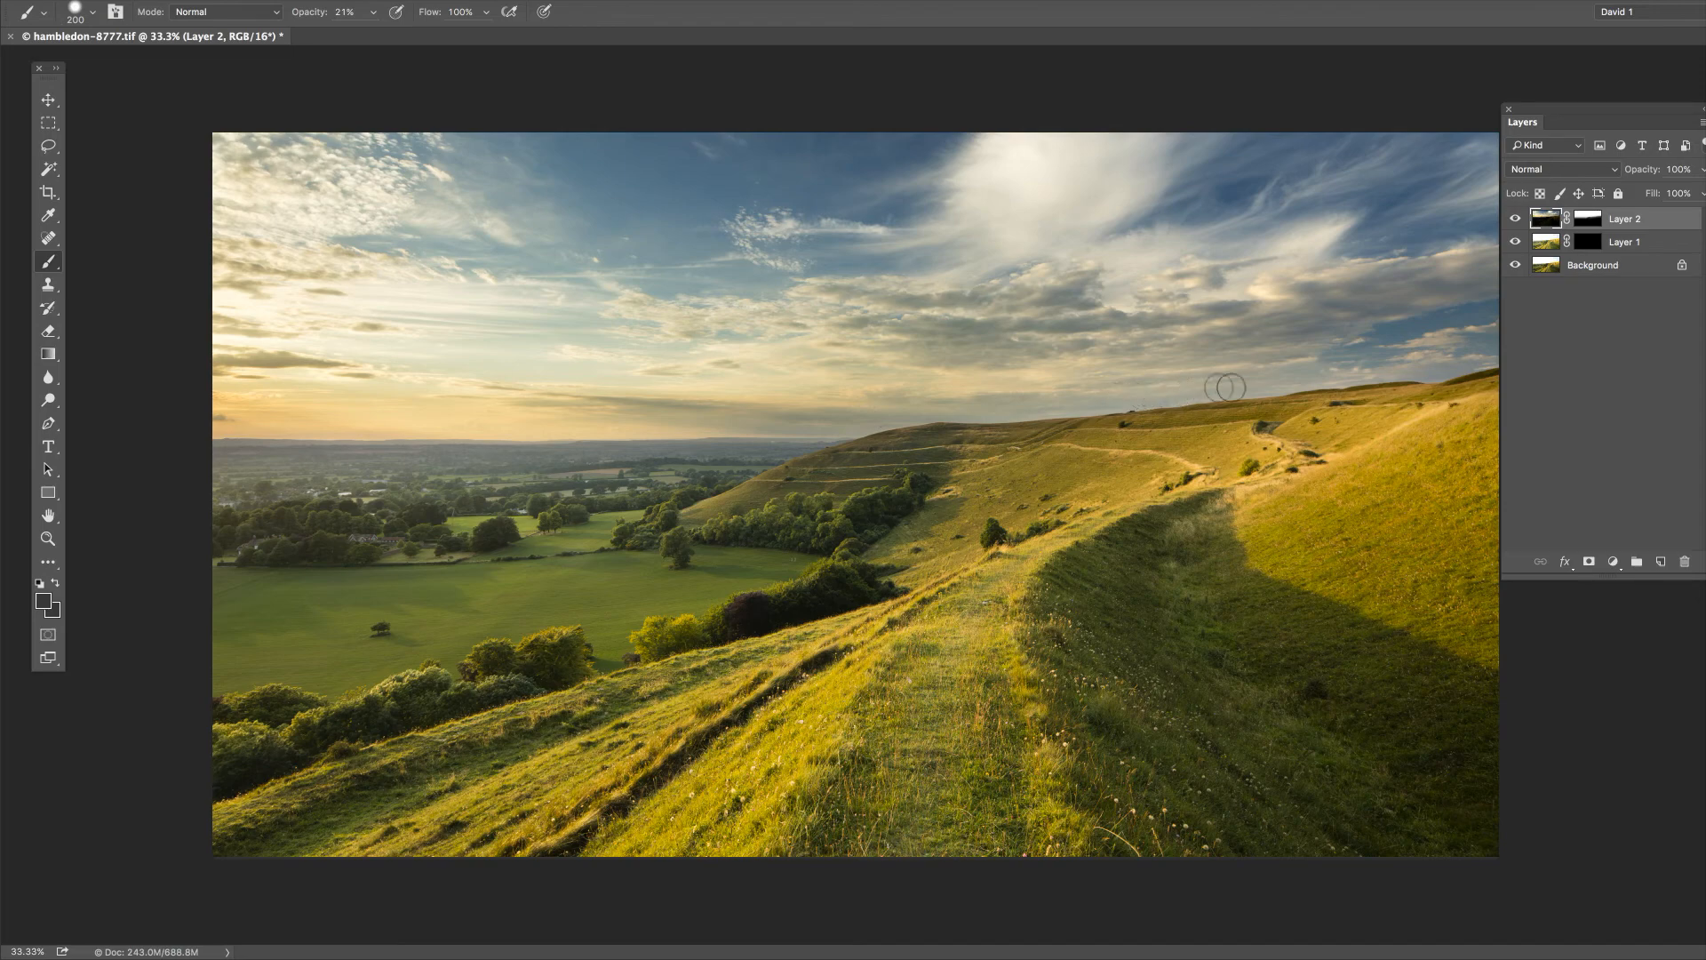
Show only Layer 2 with its mask as the active target, and set the brush to 300 px at 8% opacity.
{"action": "left_click", "coordinate": [1589, 218]}
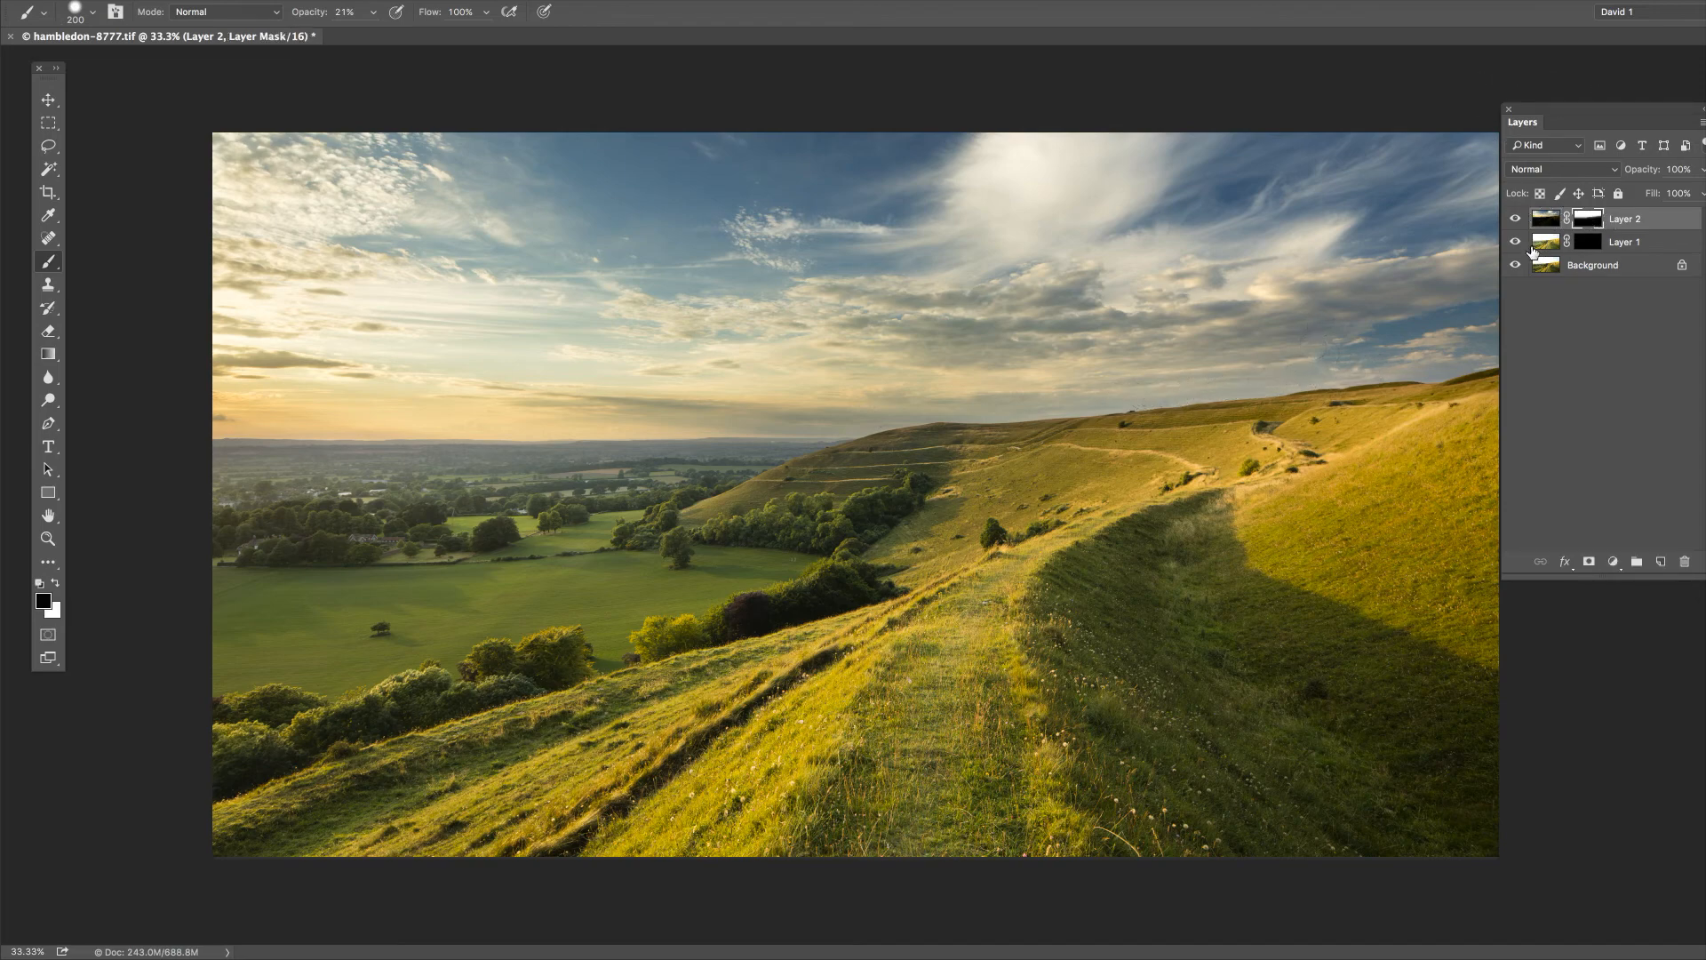
{"action": "left_click", "coordinate": [1516, 266]}
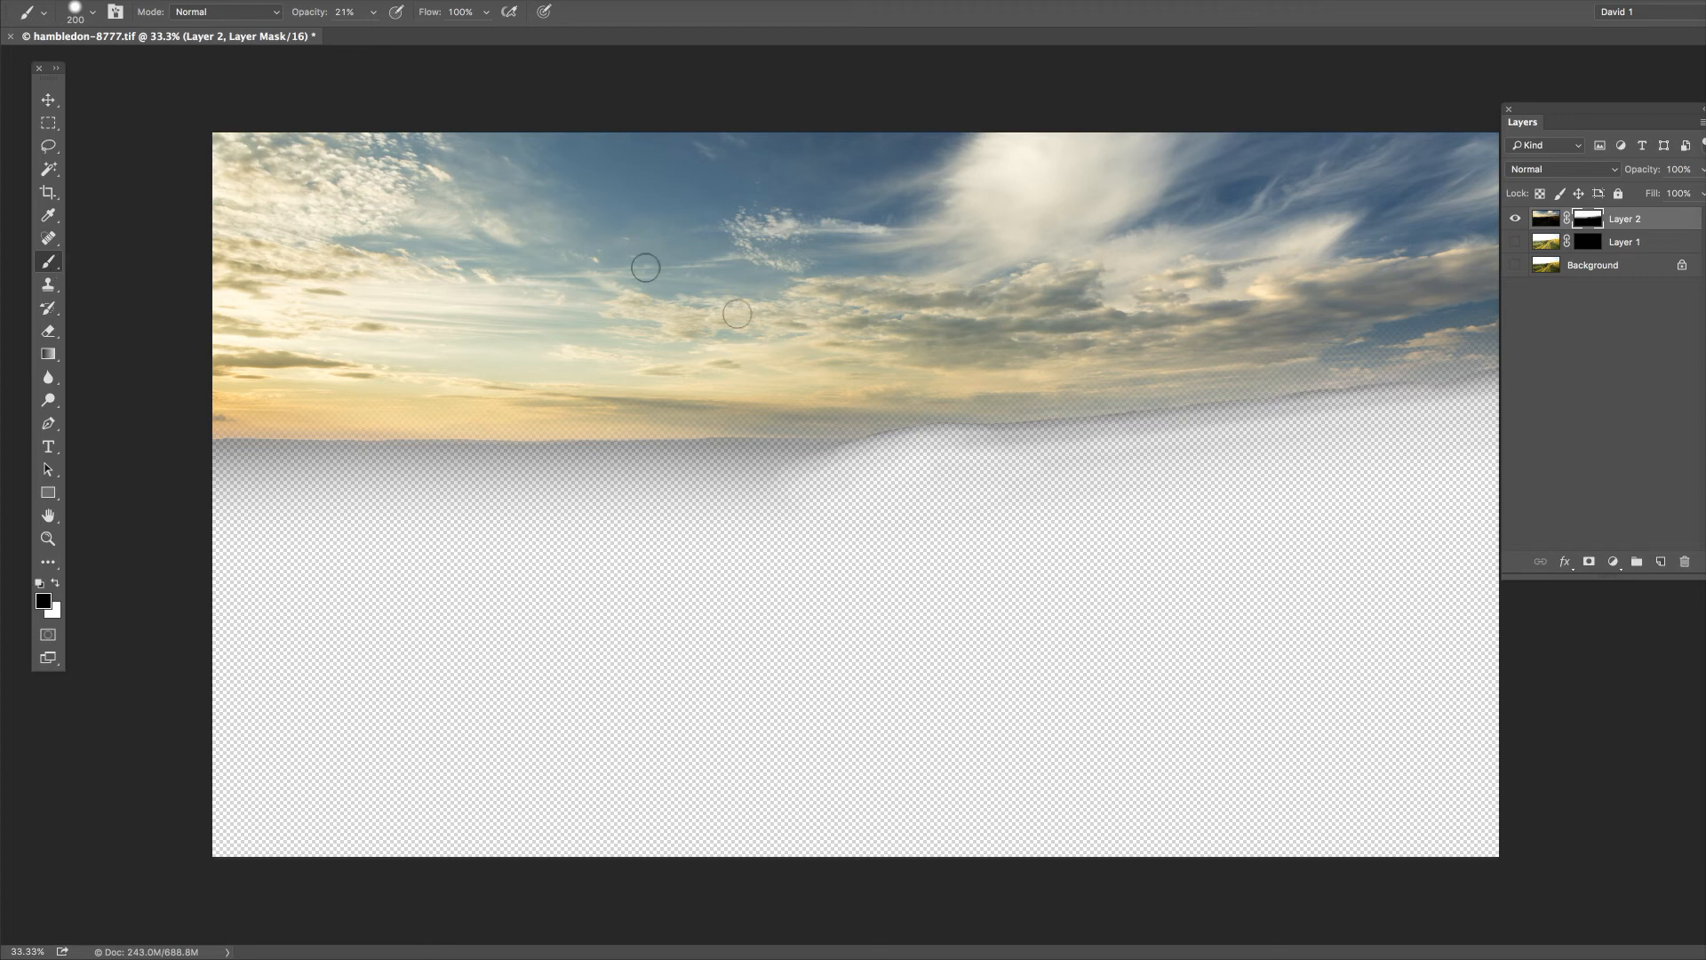
{"action": "left_click", "coordinate": [373, 13]}
{"action": "left_click_drag", "start_coordinate": [365, 38], "coordinate": [357, 38]}
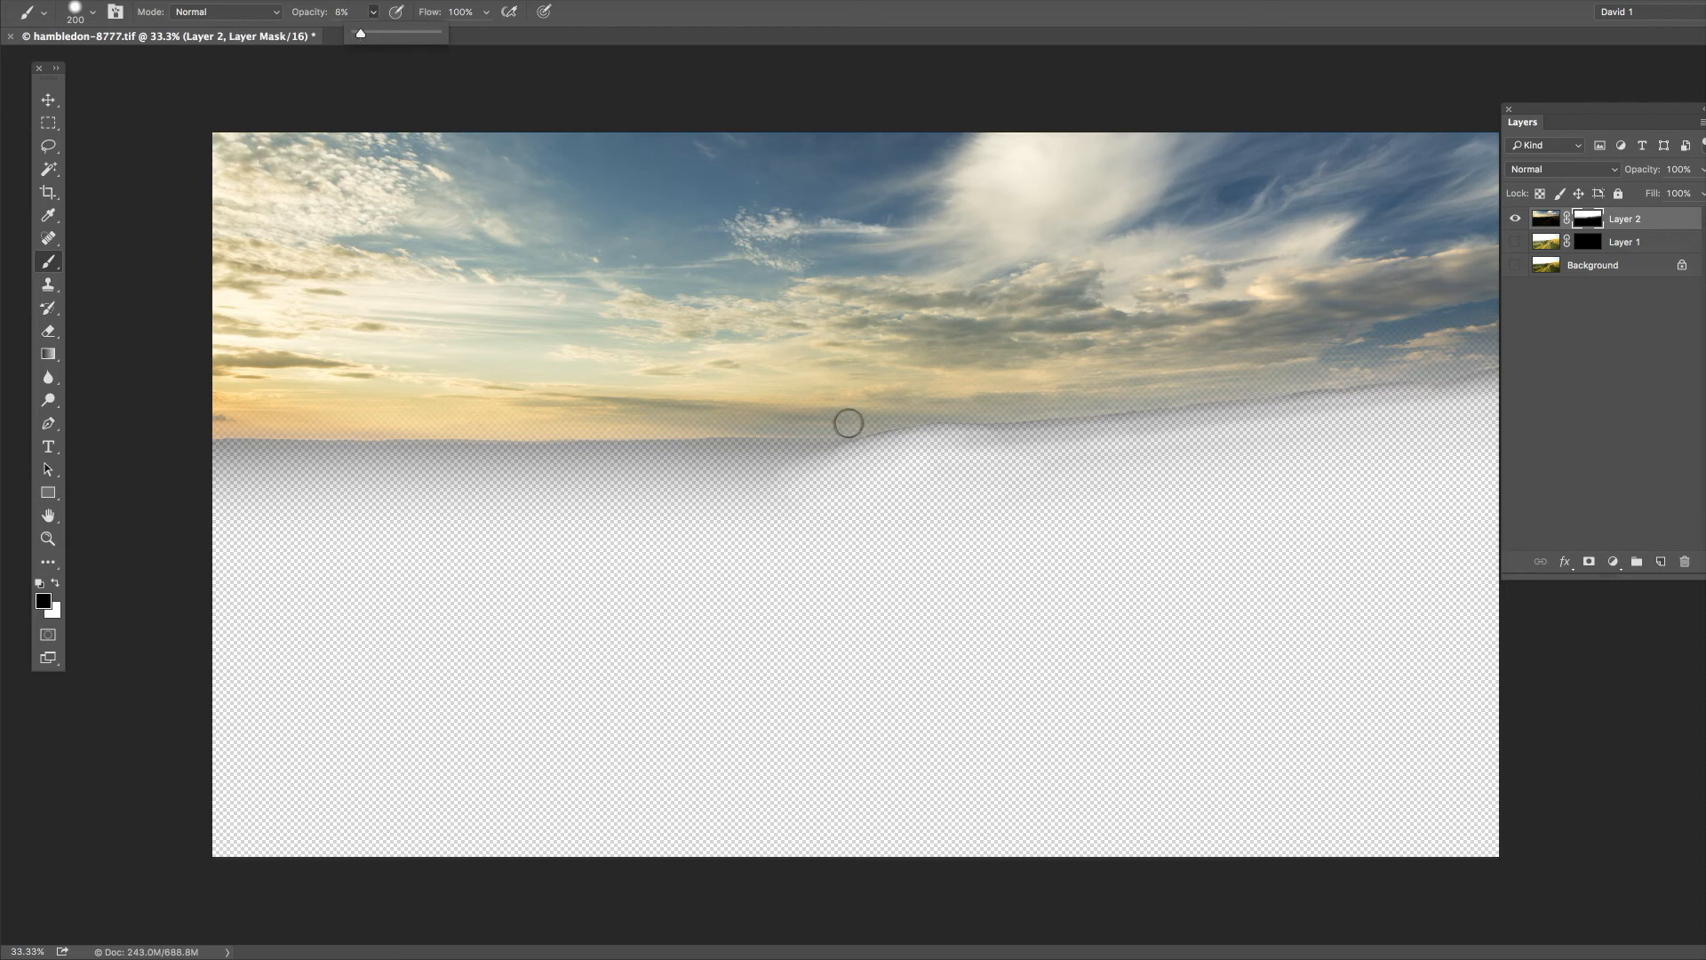
{"action": "key", "text": "bracketright"}
{"action": "key", "text": "bracketright"}
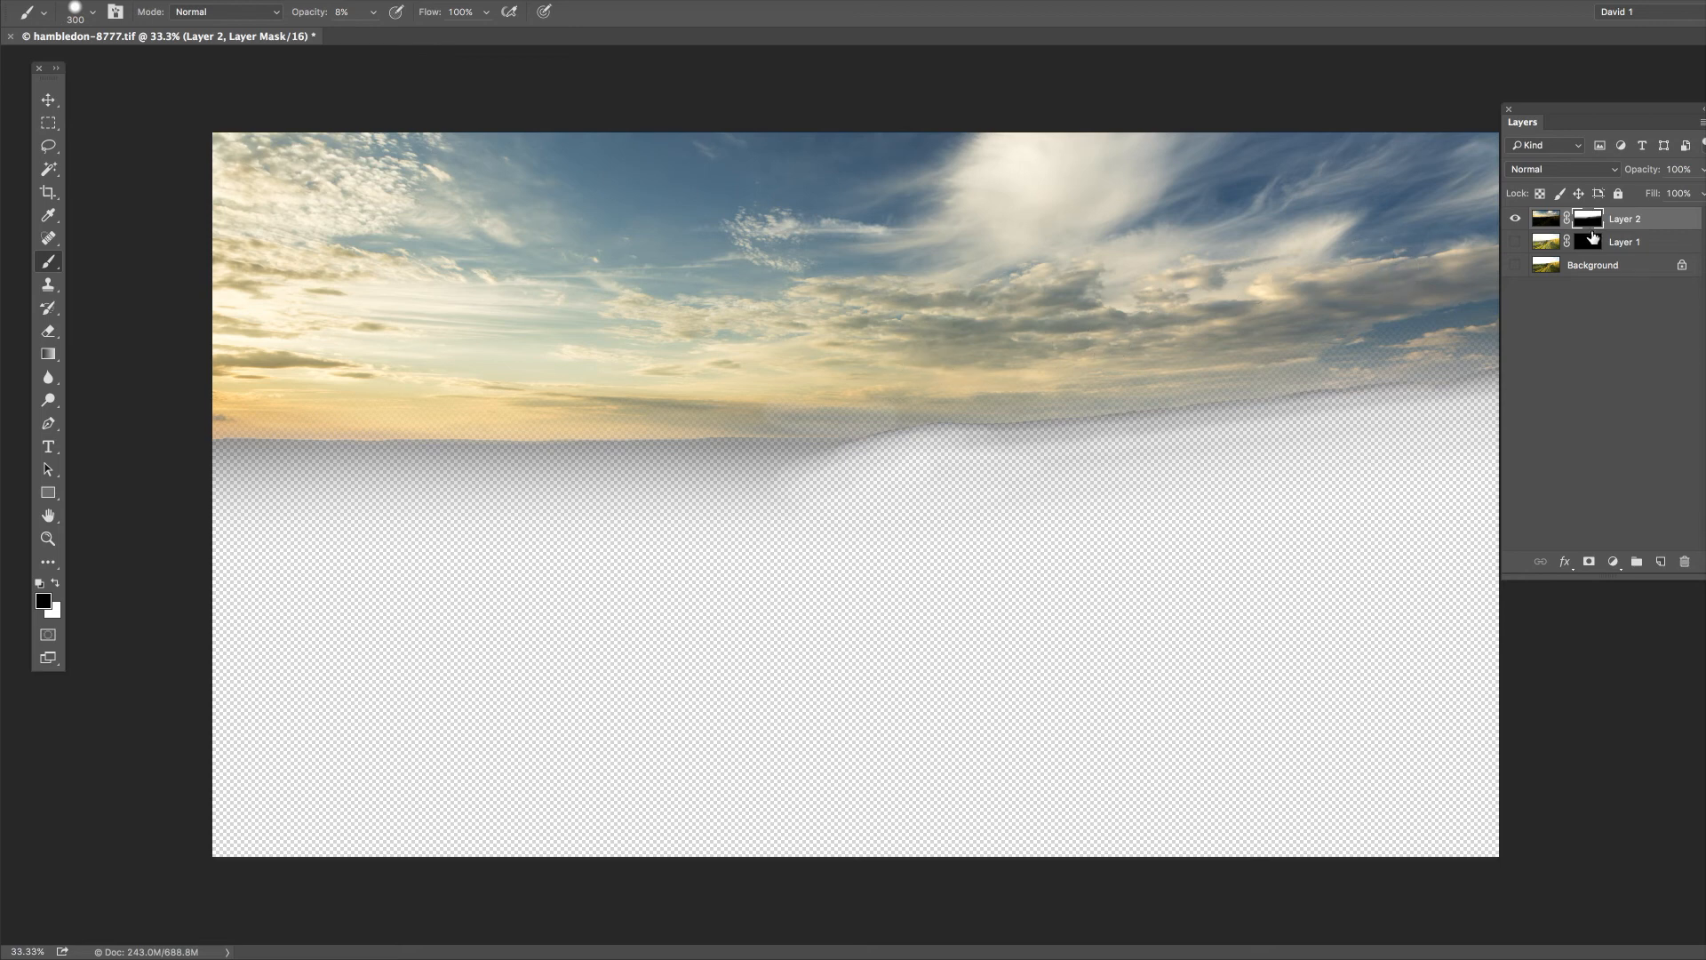
{"action": "key", "text": "Tab"}
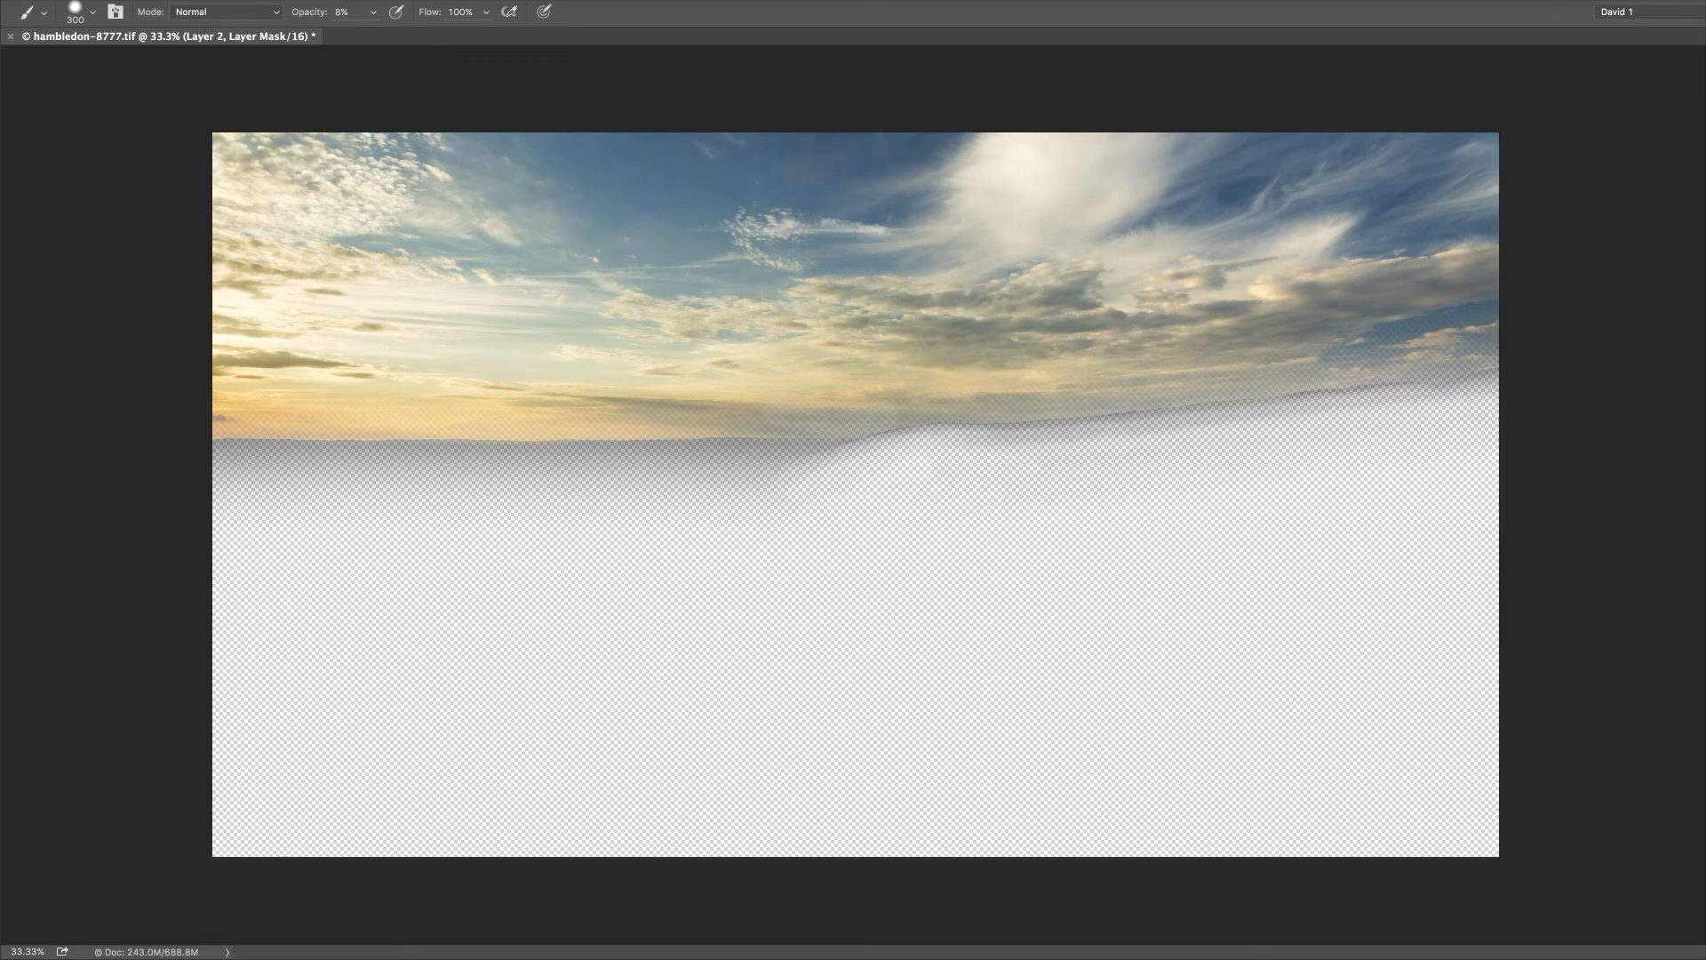
{"action": "key", "text": "Tab"}
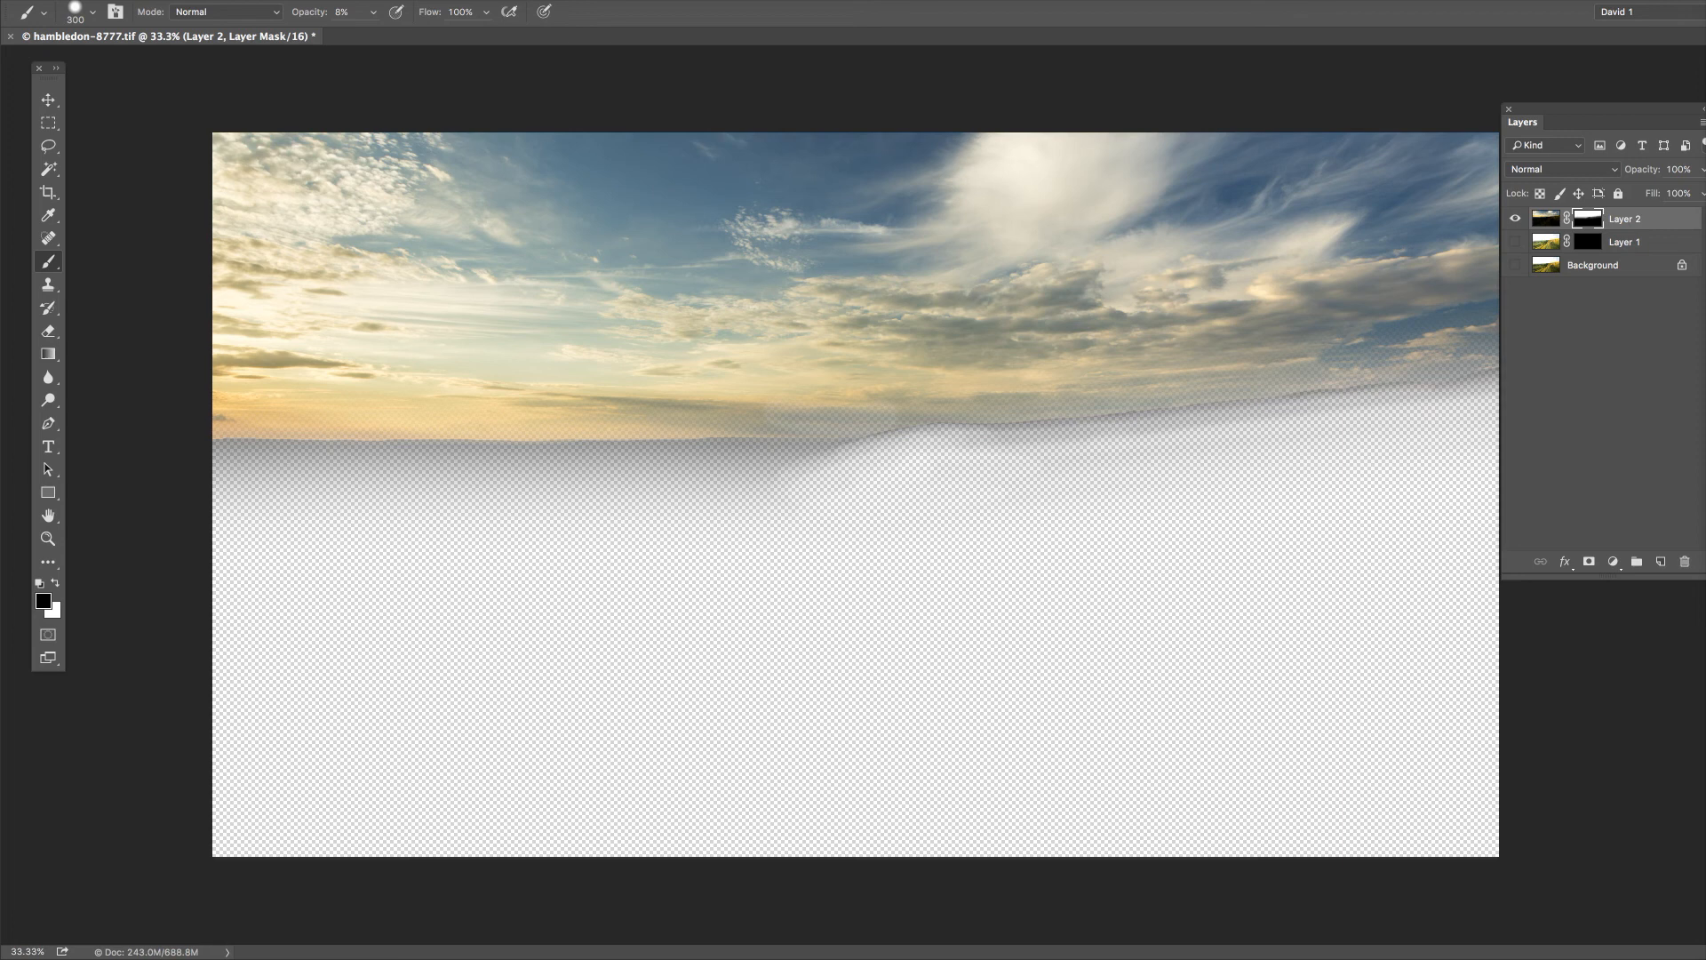
Step back in the history to the Curves state to undo the last brush stroke on Layer 2's mask.
{"action": "left_click_drag", "start_coordinate": [1704, 125], "coordinate": [1391, 224]}
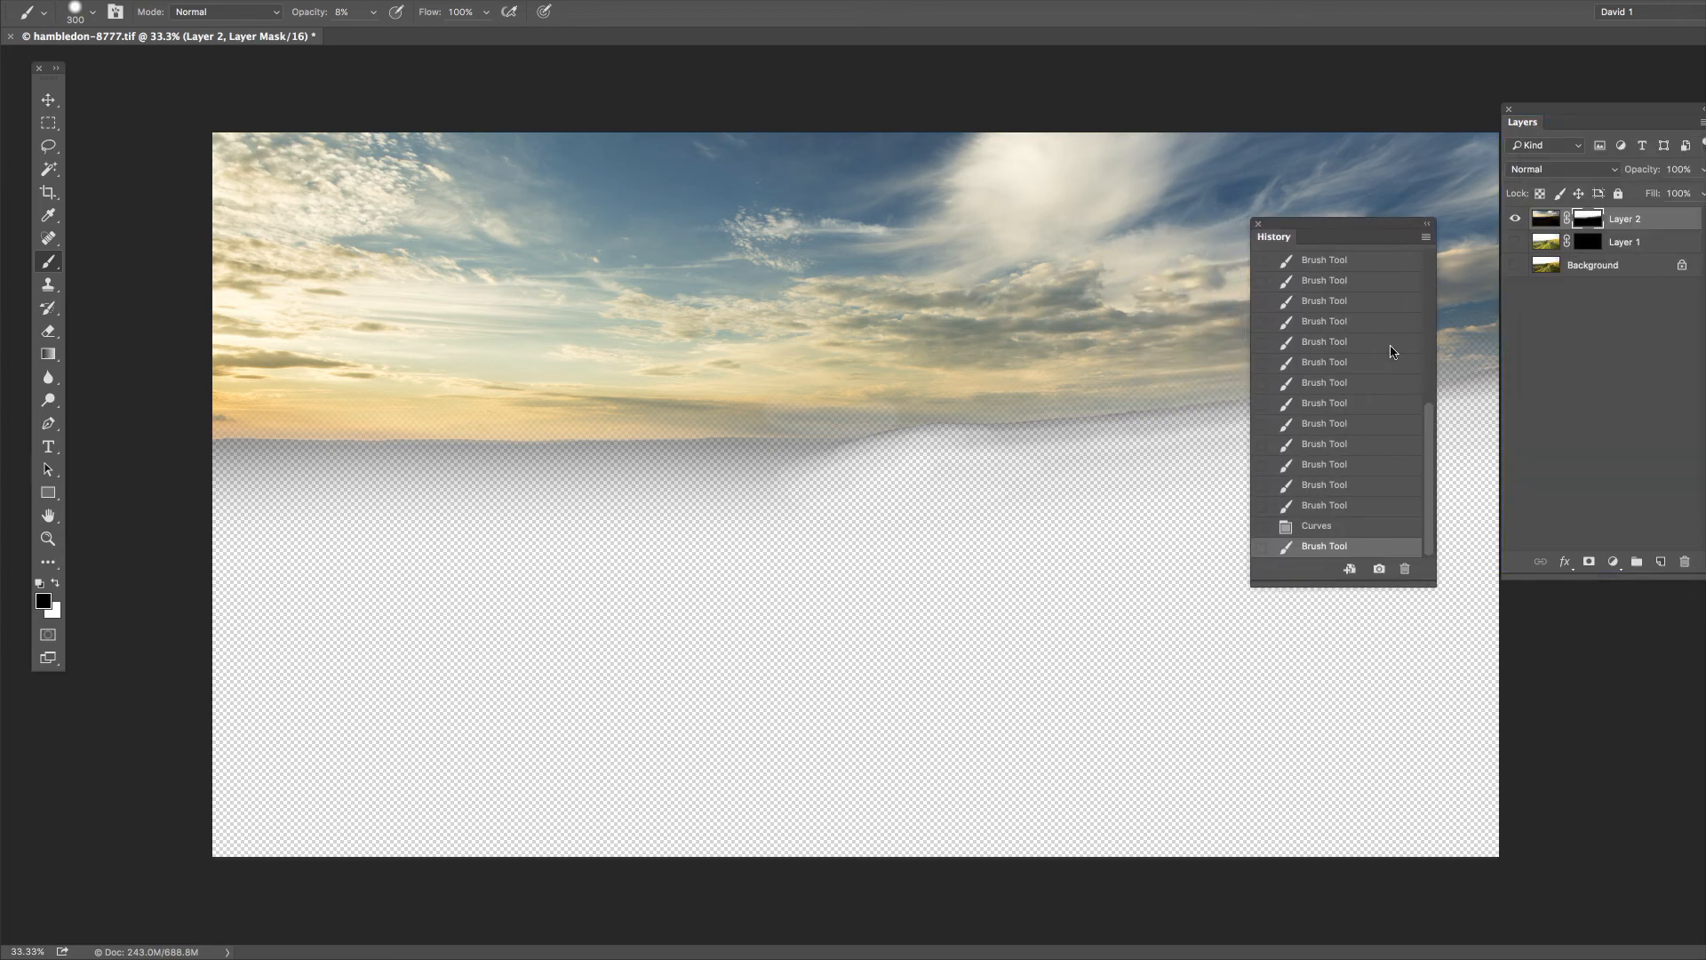
{"action": "left_click", "coordinate": [1331, 526]}
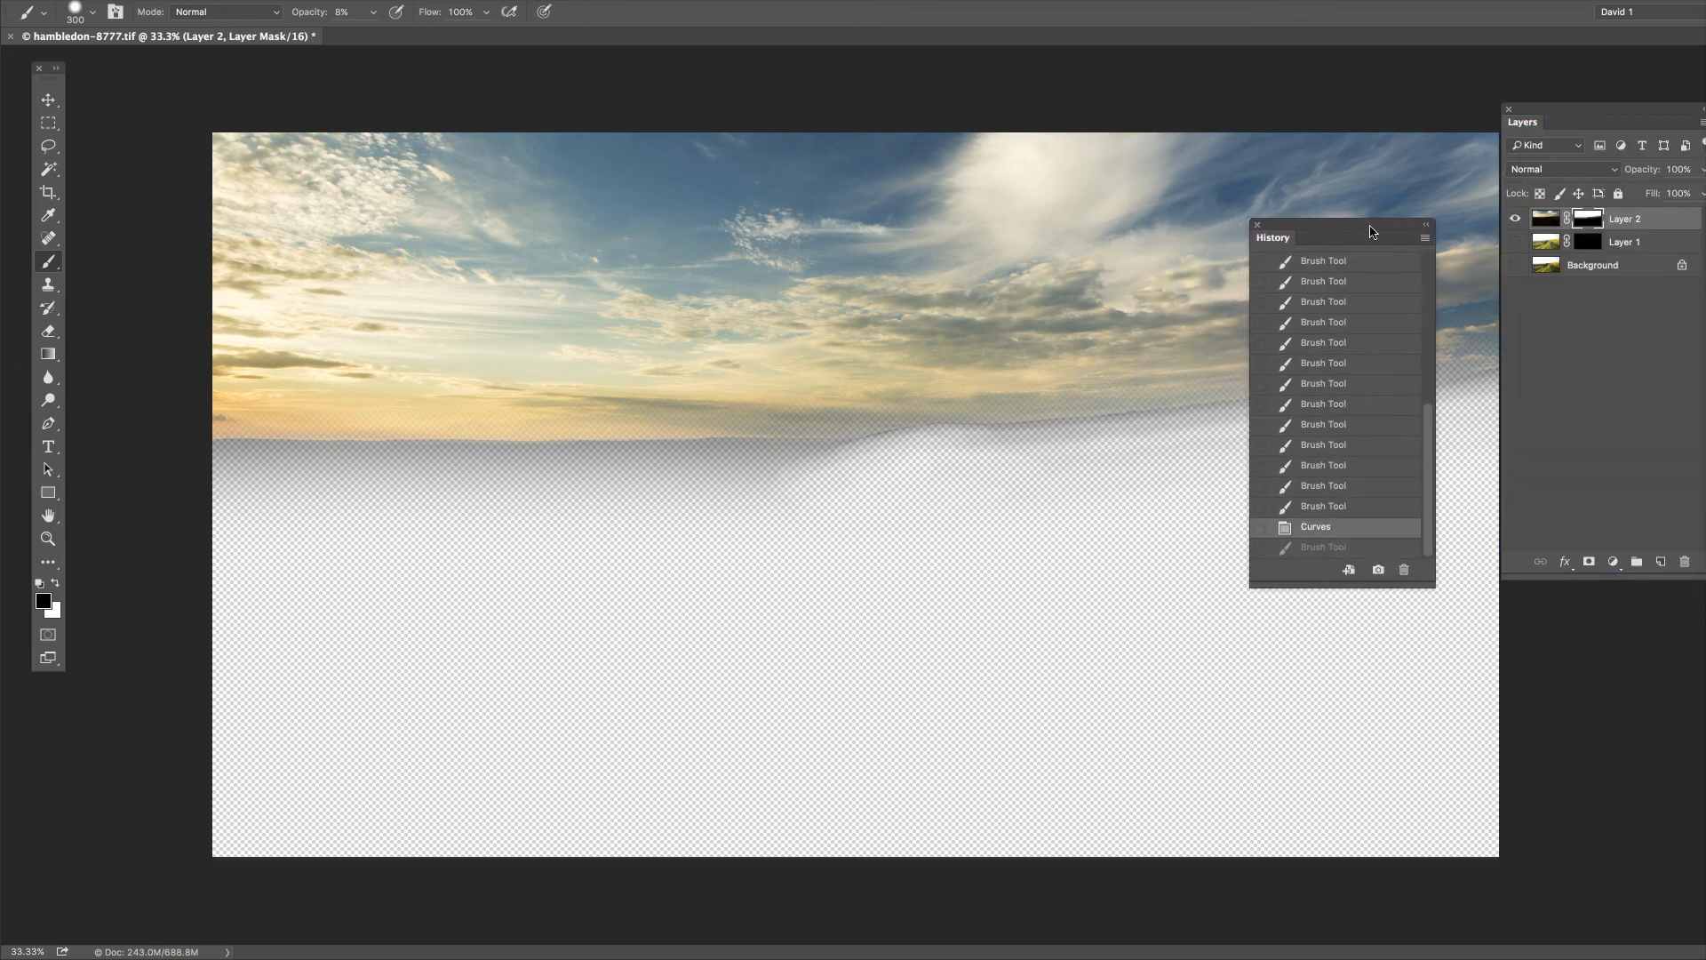
{"action": "left_click_drag", "start_coordinate": [1371, 226], "coordinate": [1704, 178]}
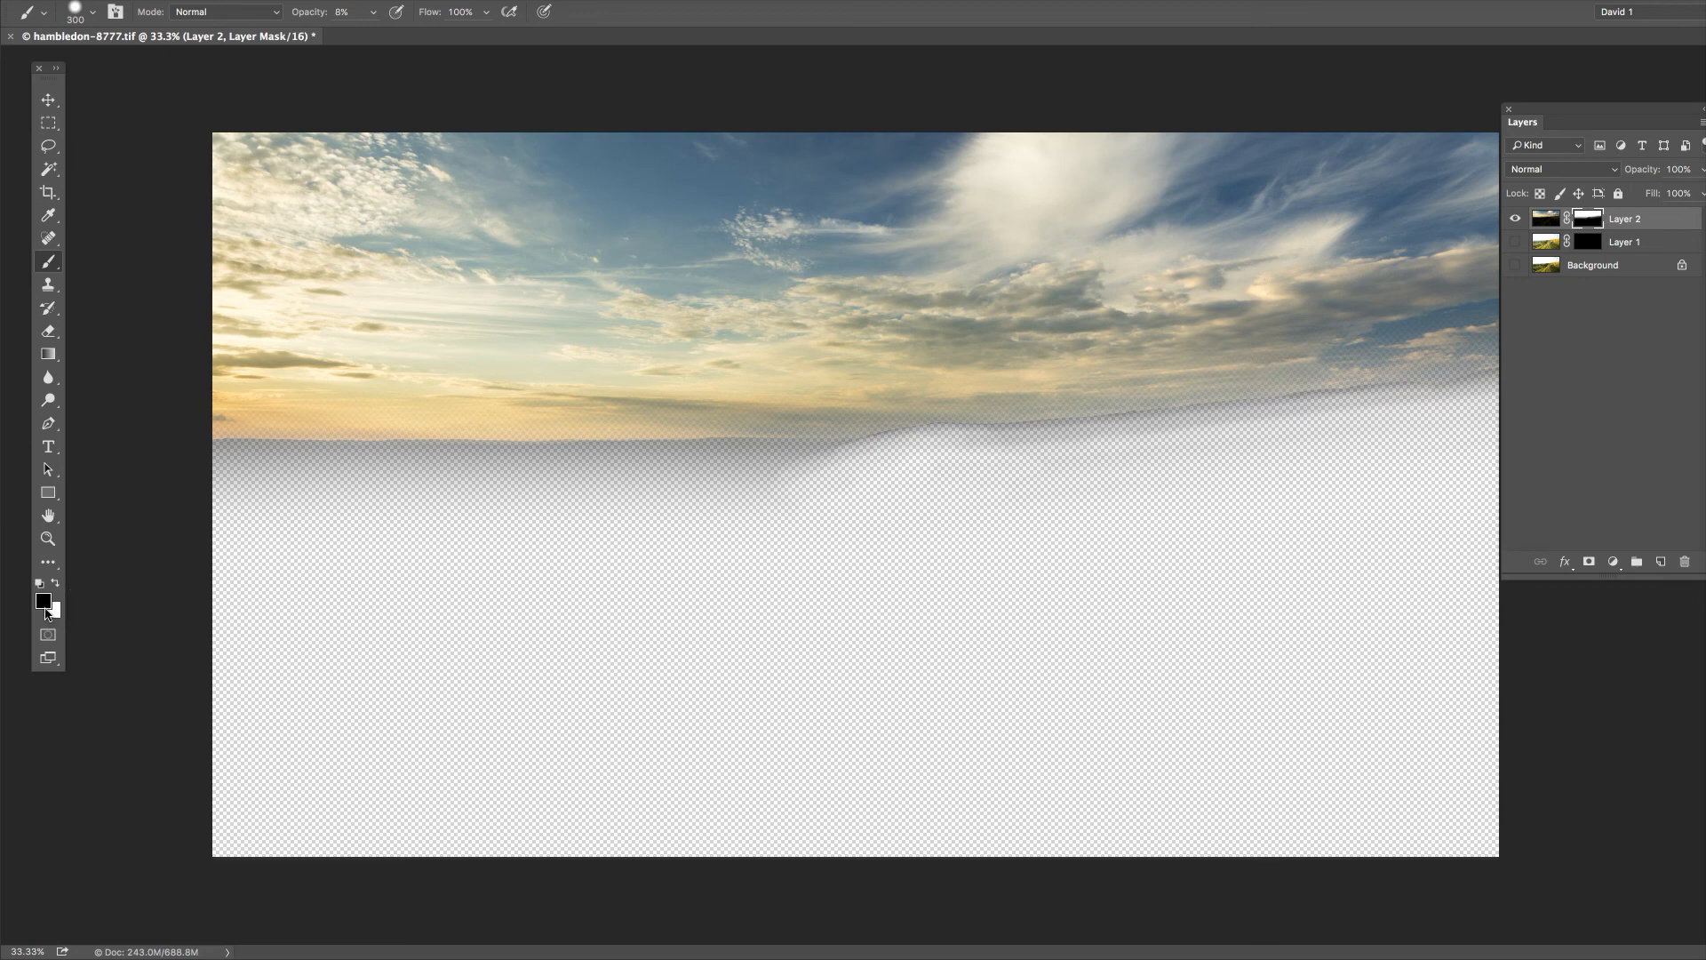
Switch the foreground colour to white and make Layer 1 and the Background layer visible again.
{"action": "key", "text": "x"}
{"action": "right_click", "coordinate": [1520, 353]}
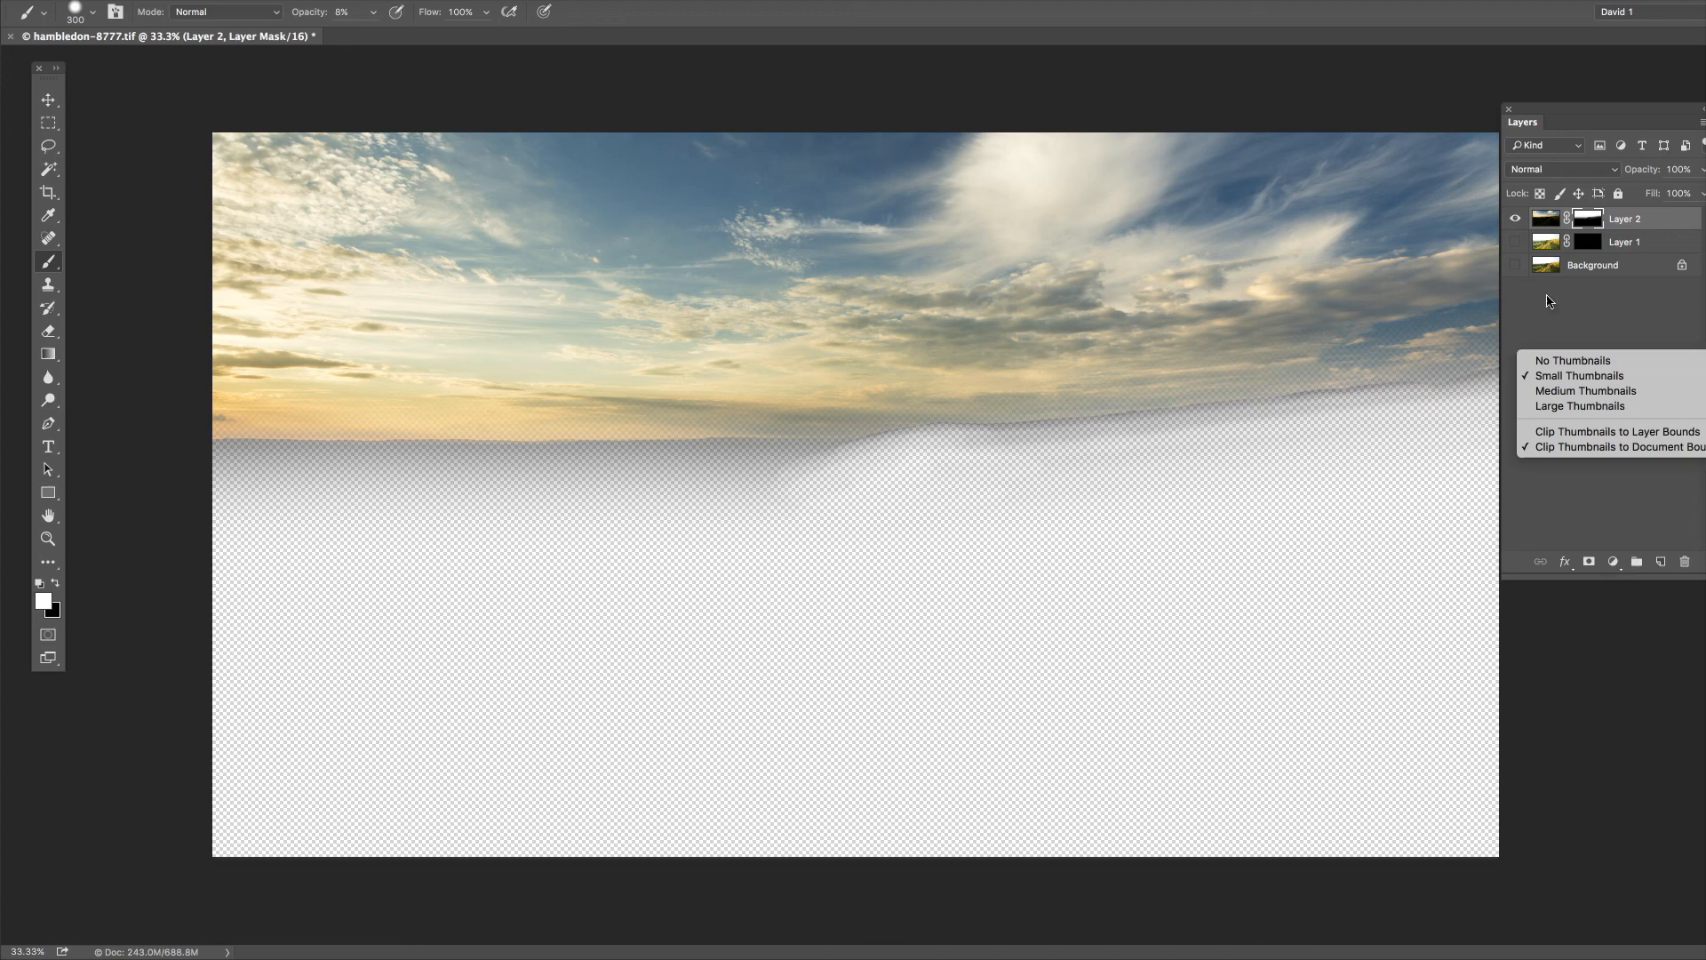
{"action": "left_click", "coordinate": [1516, 242]}
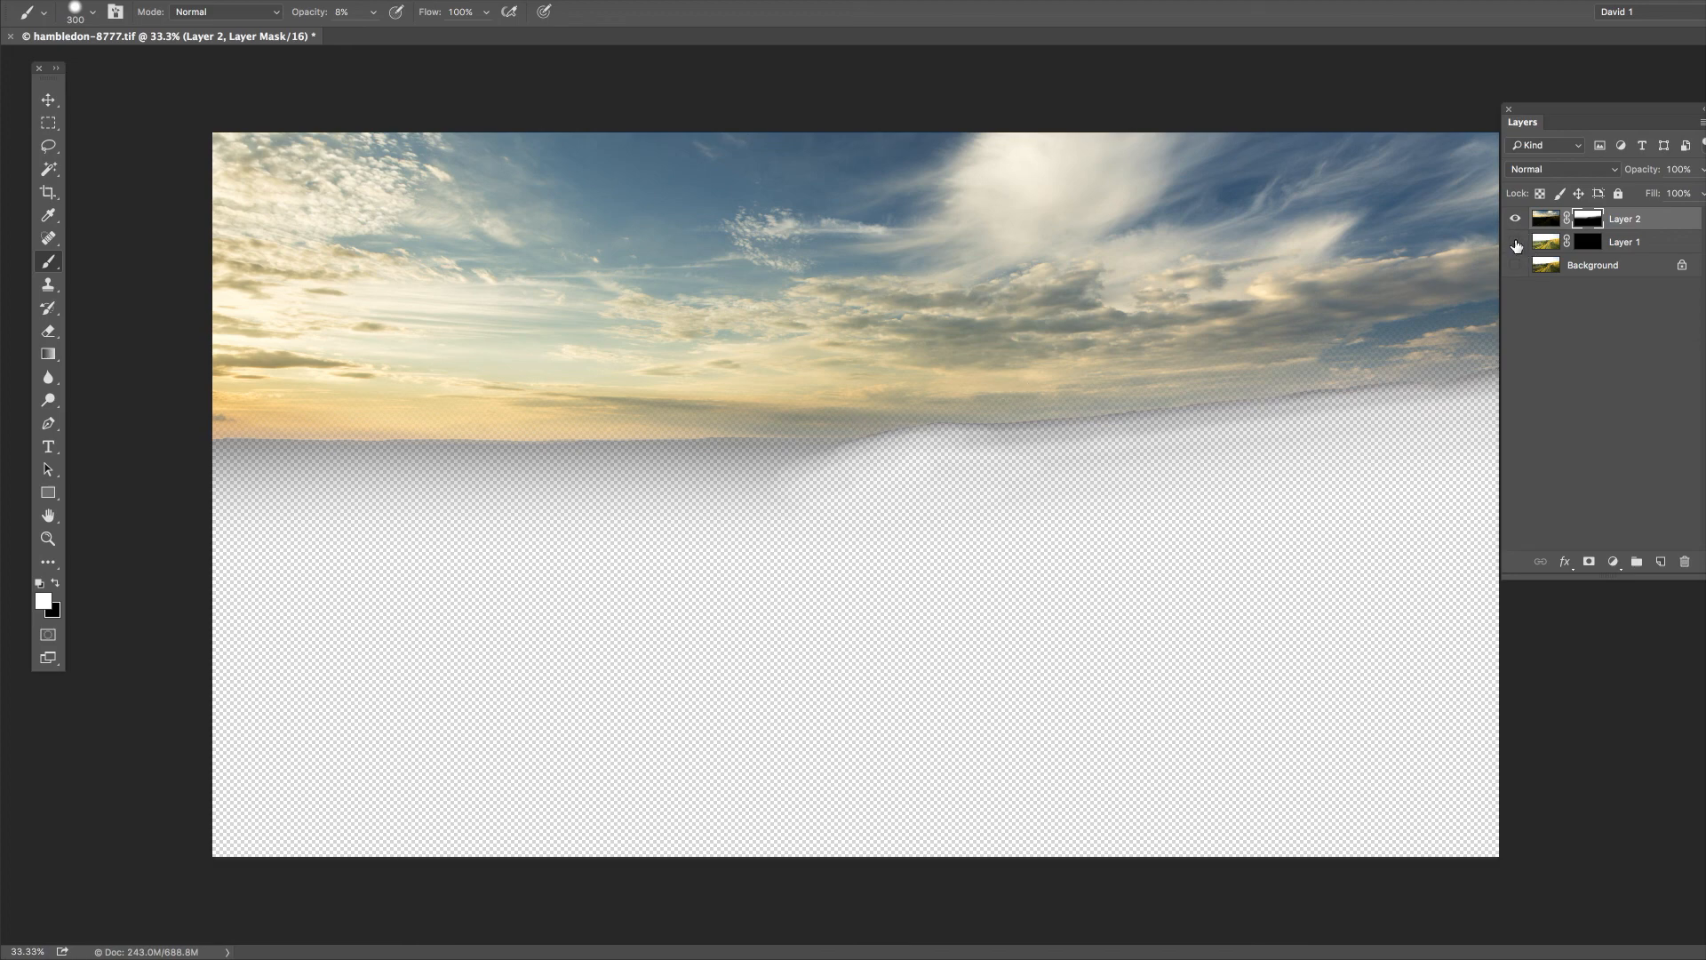
{"action": "left_click", "coordinate": [1515, 265]}
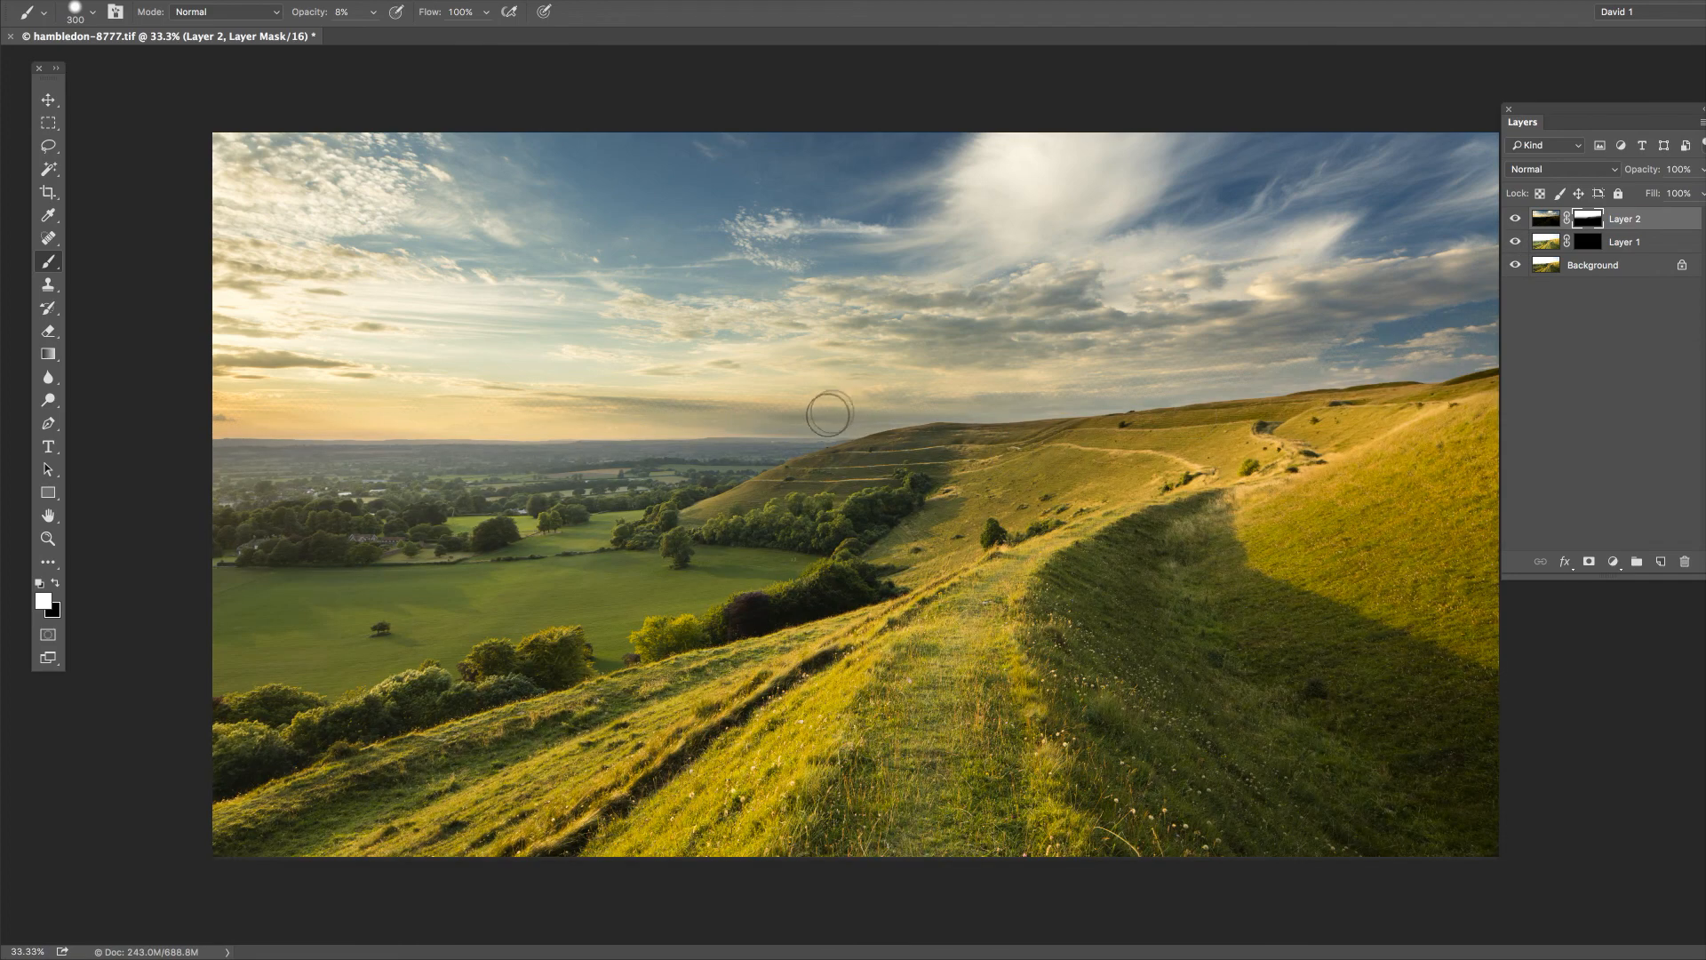